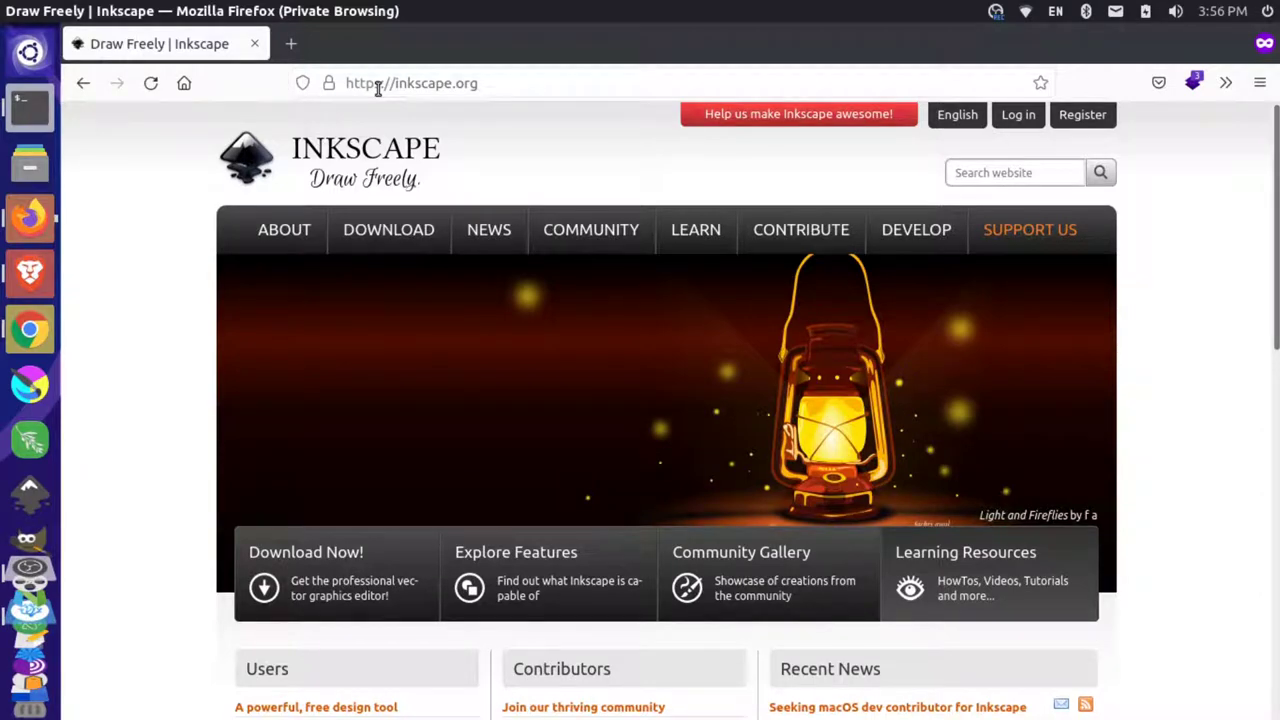
Launch Inkscape and save Quick Setup with the Colorful appearance and dark theme on
left_click(37, 494)
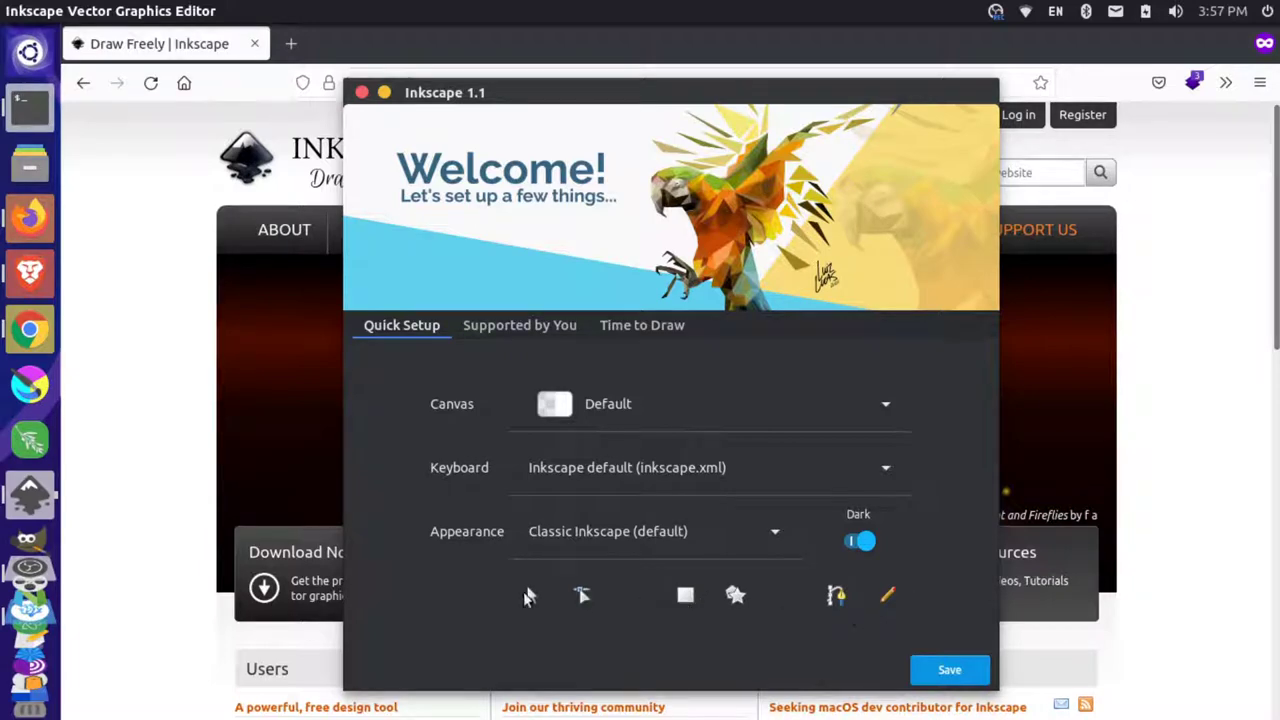
left_click(662, 537)
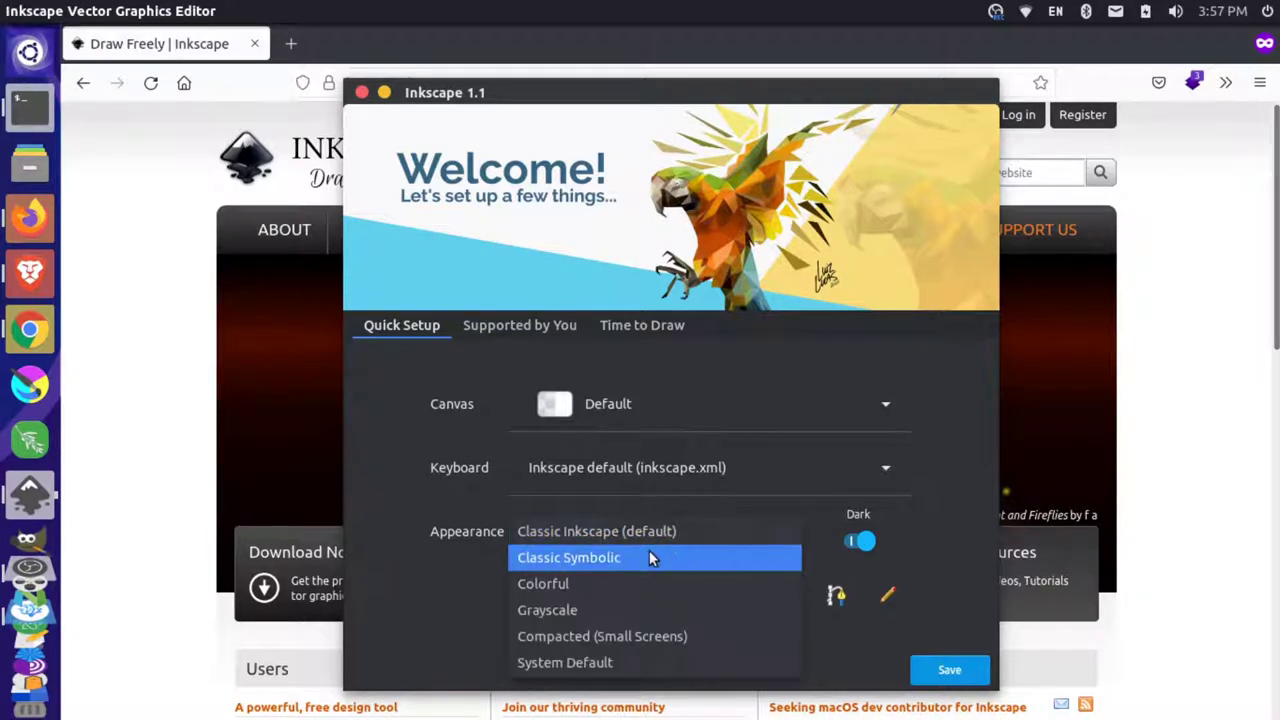
key("Escape")
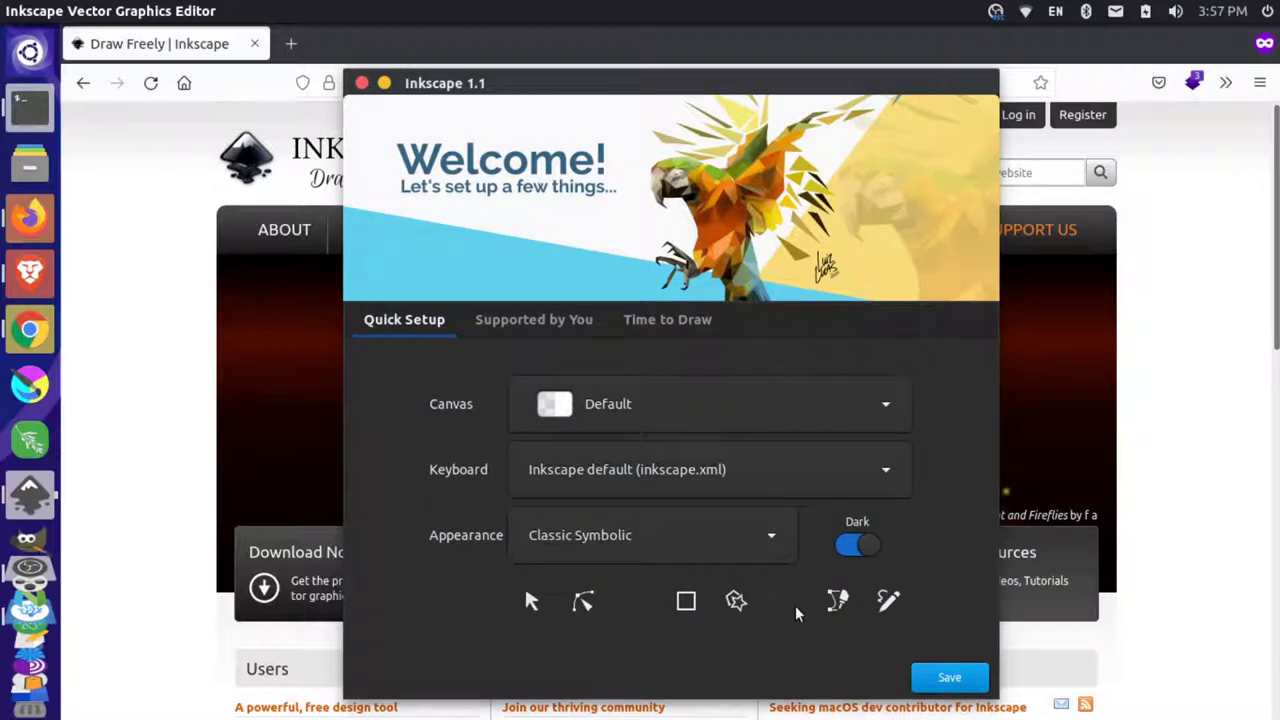
left_click(866, 546)
left_click(848, 552)
left_click(757, 535)
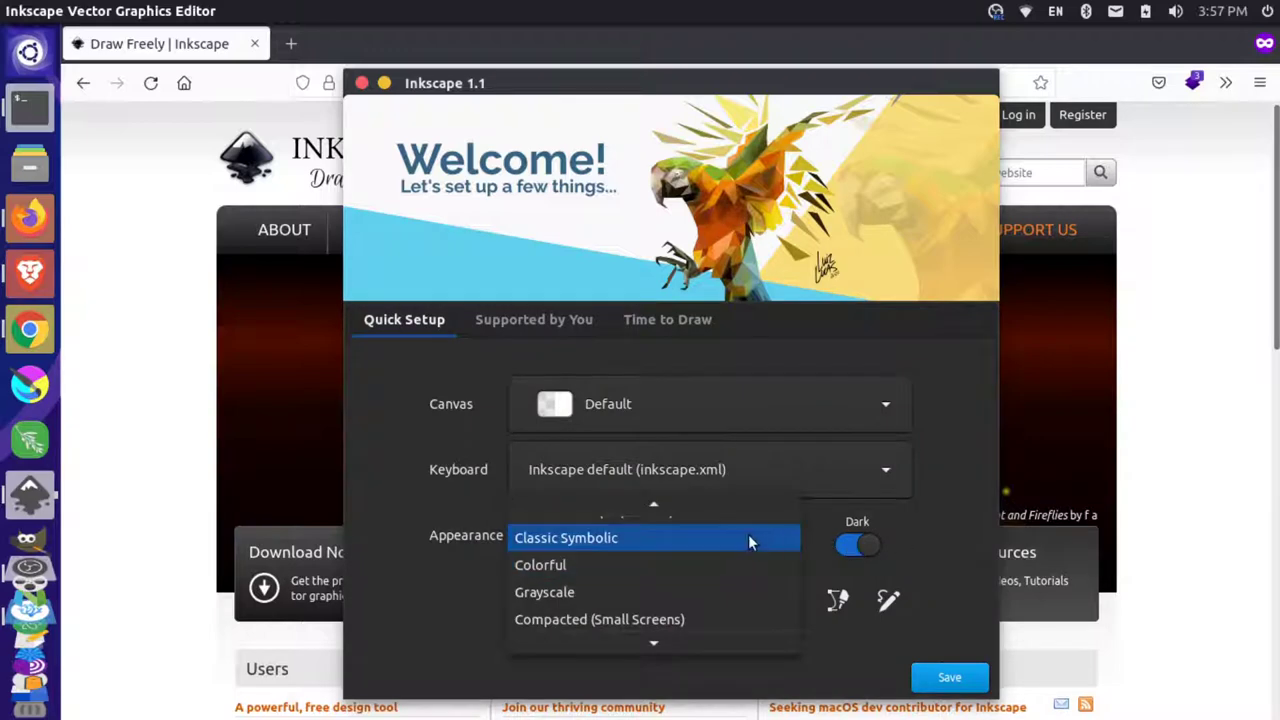
left_click(575, 567)
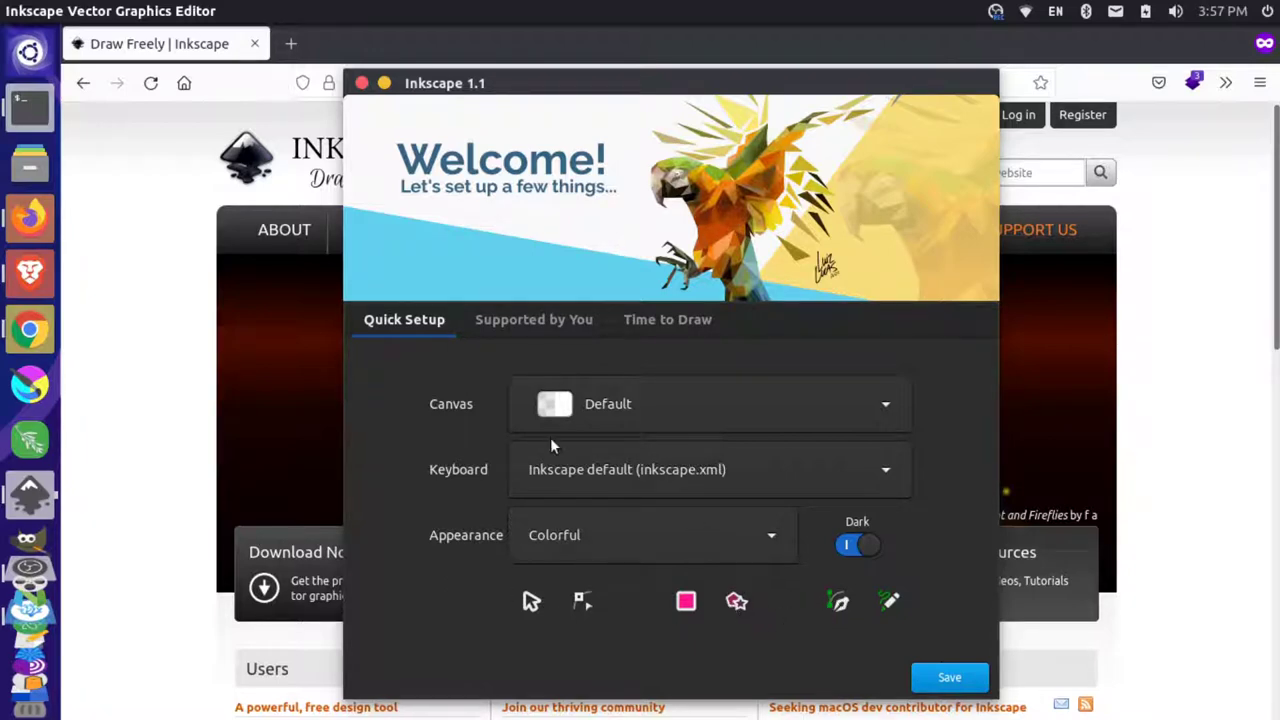
left_click(945, 680)
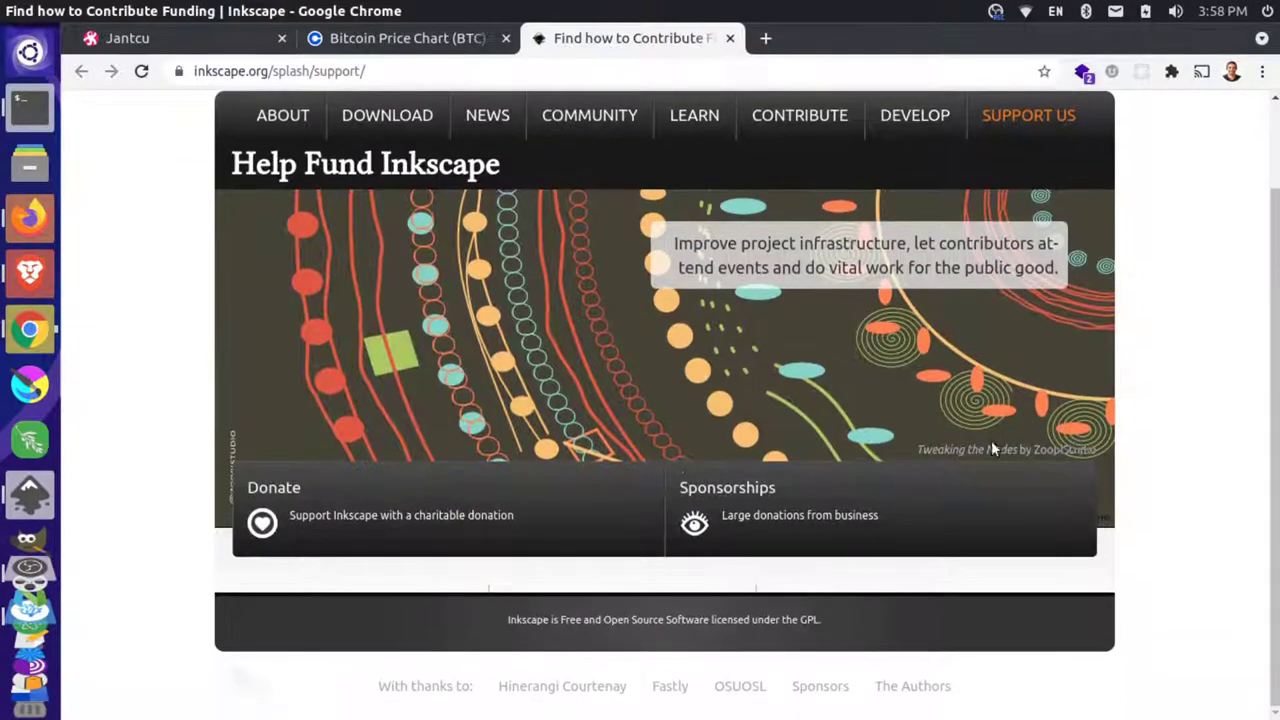
Open the Donating to Inkscape page and scroll to its donation options
left_click(414, 506)
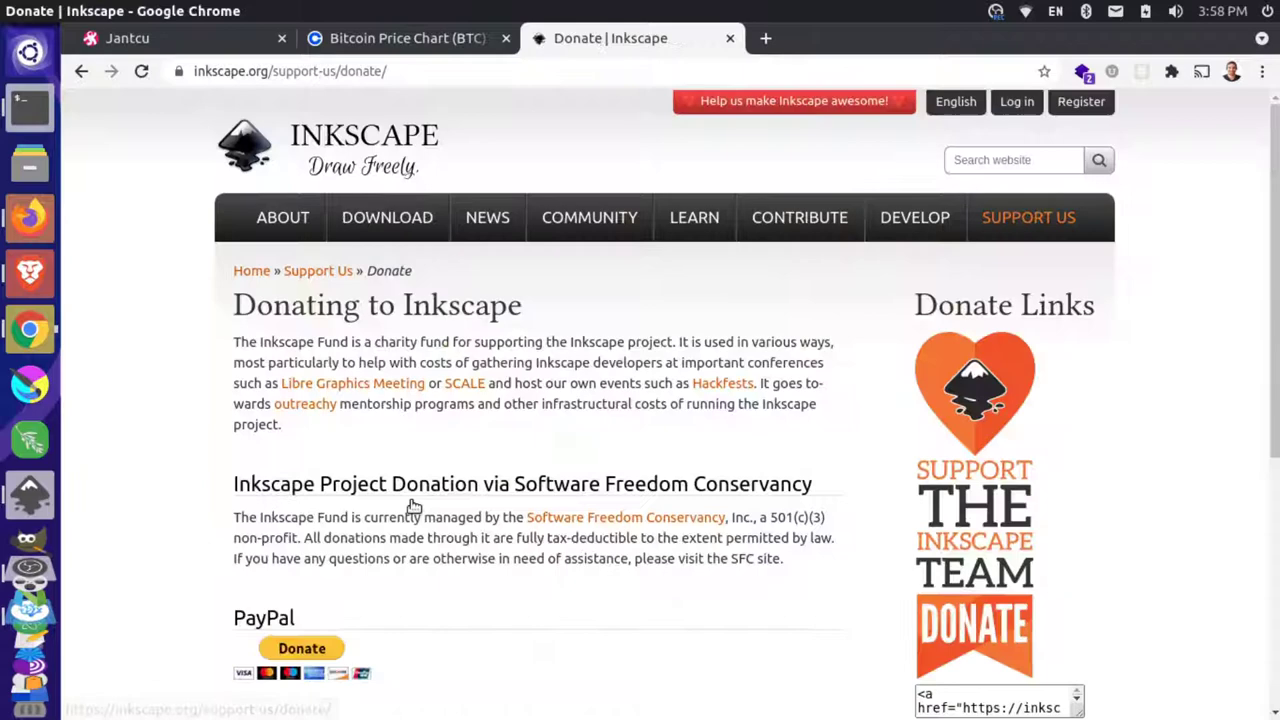
scroll(435, 460, "down", 3)
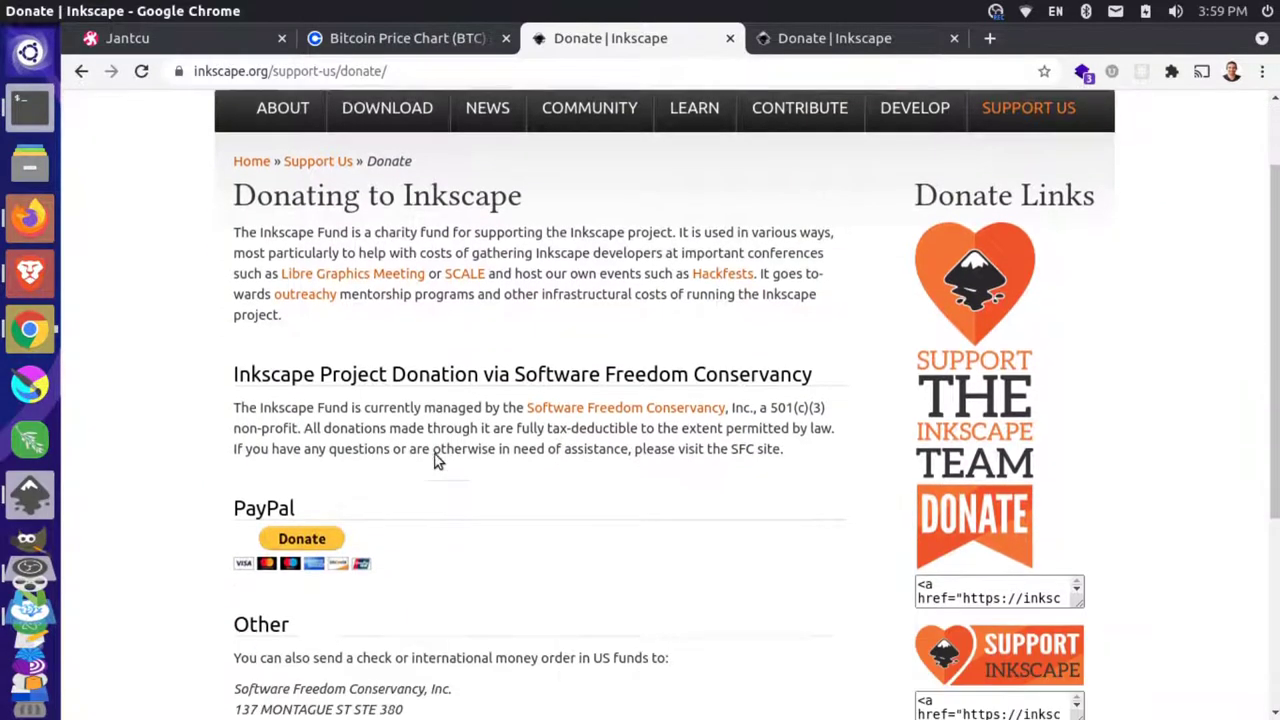
Start a PayPal donation of 25.00 and choose to pay with a debit or credit card
left_click(311, 498)
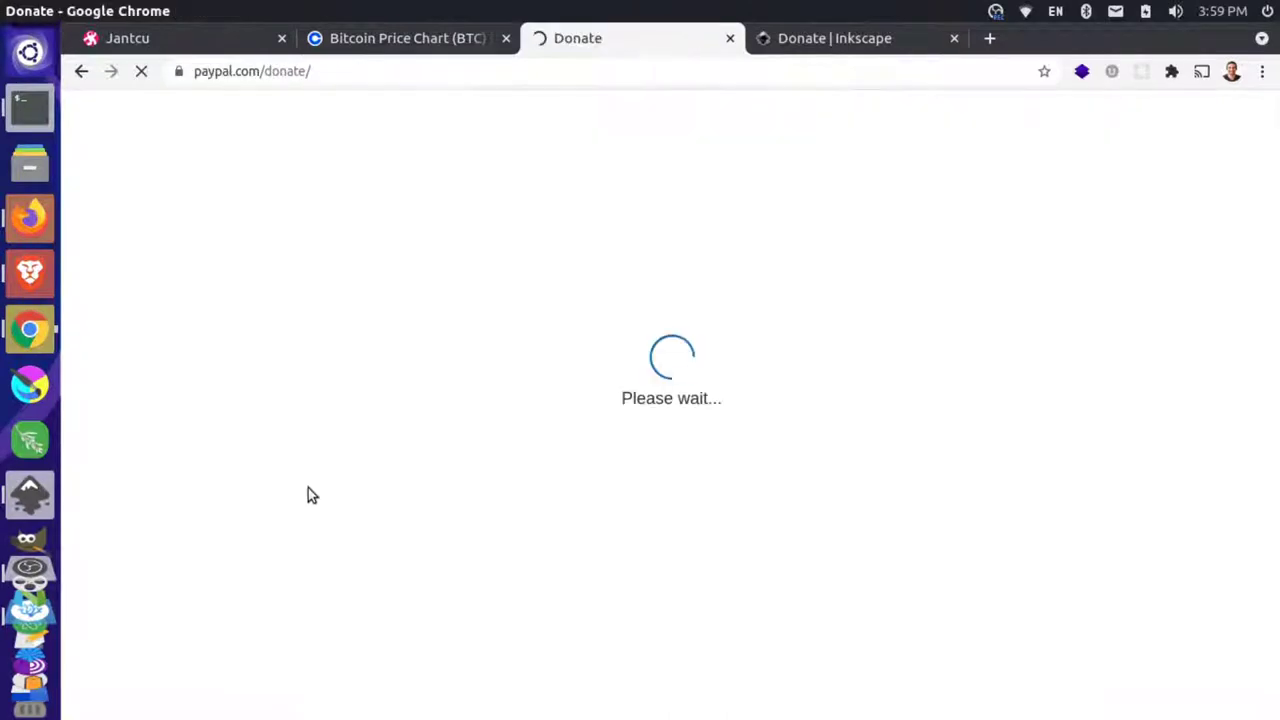
type("2500")
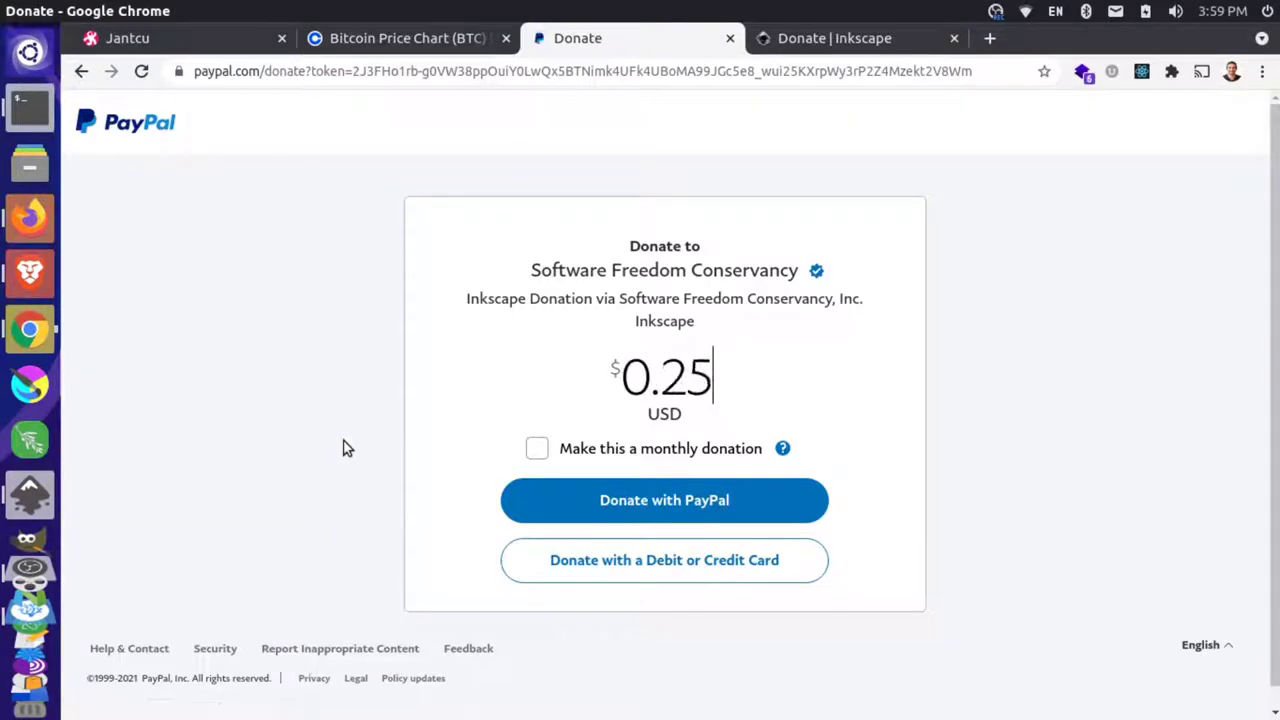
left_click(720, 568)
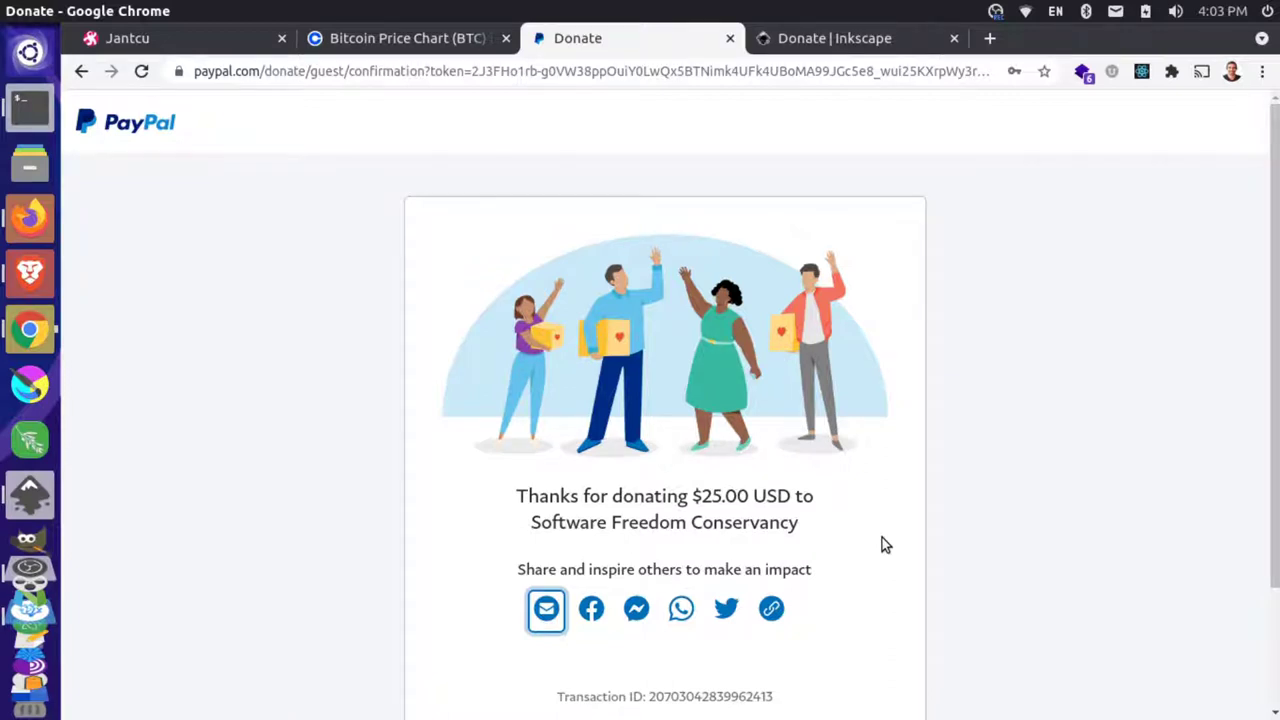
Return to Inkscape, advance to the Time to Draw page, and view the Print templates
key("alt+Tab")
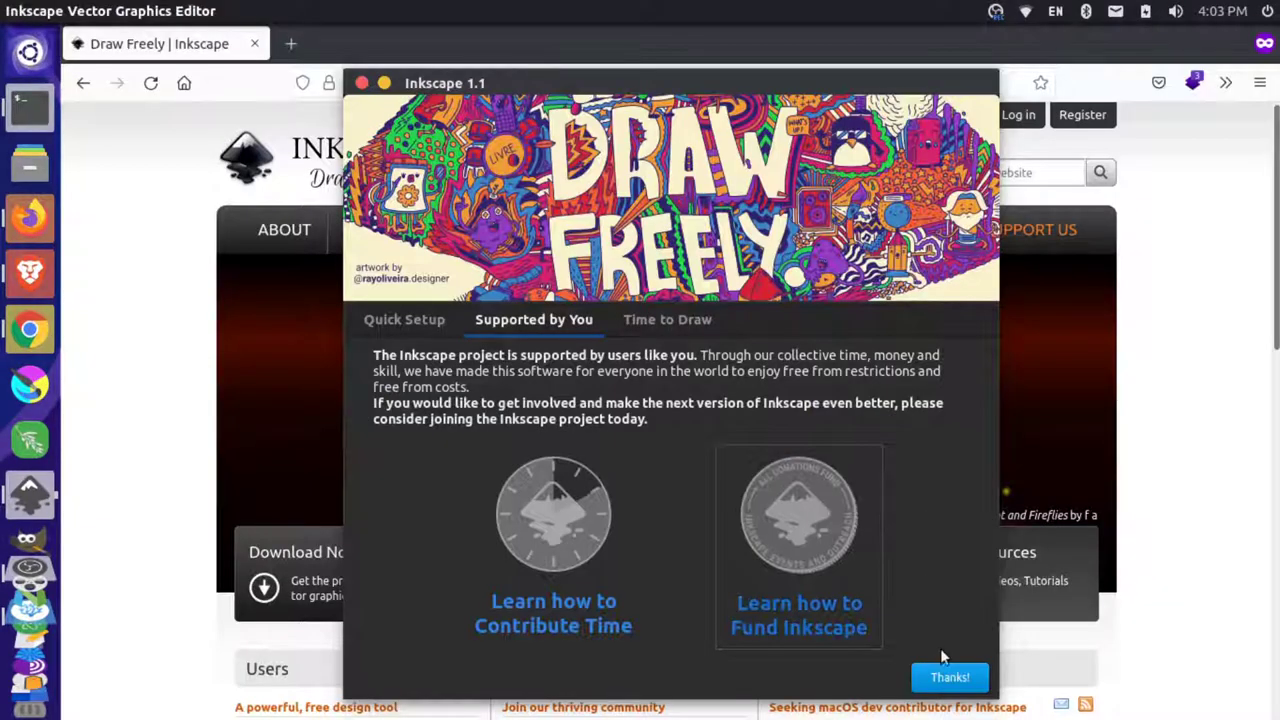
left_click(946, 677)
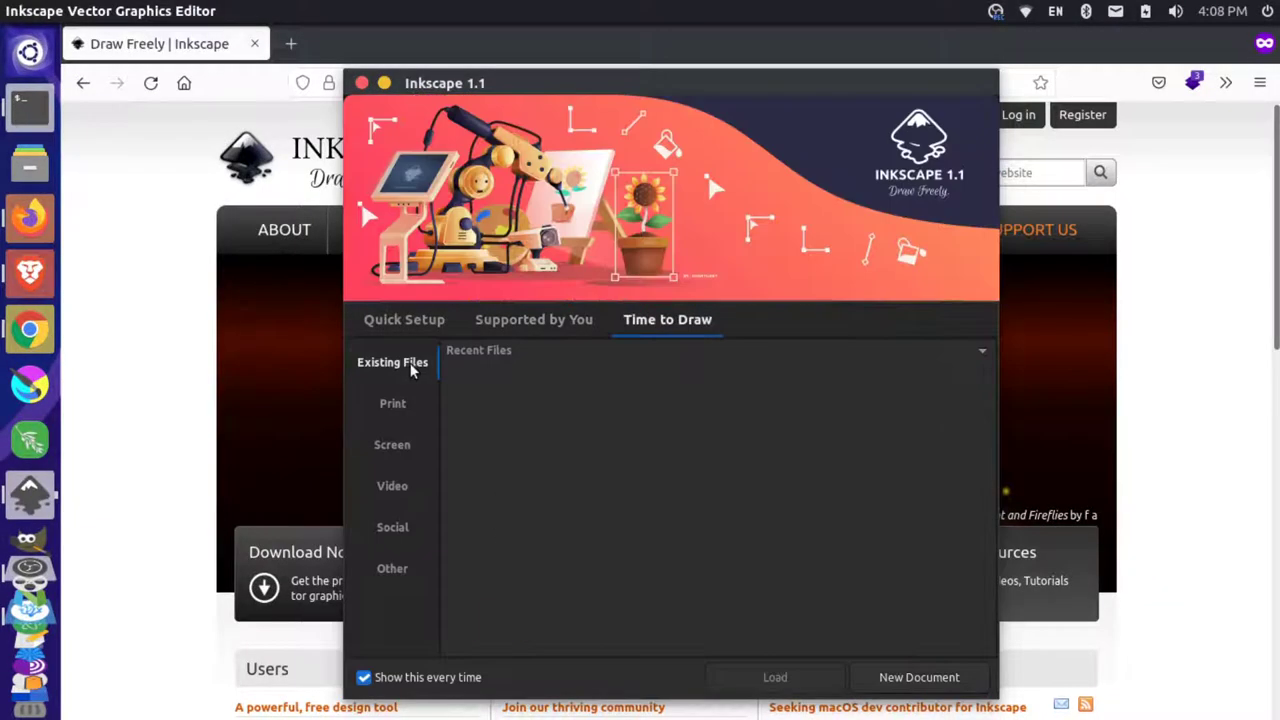
left_click(409, 406)
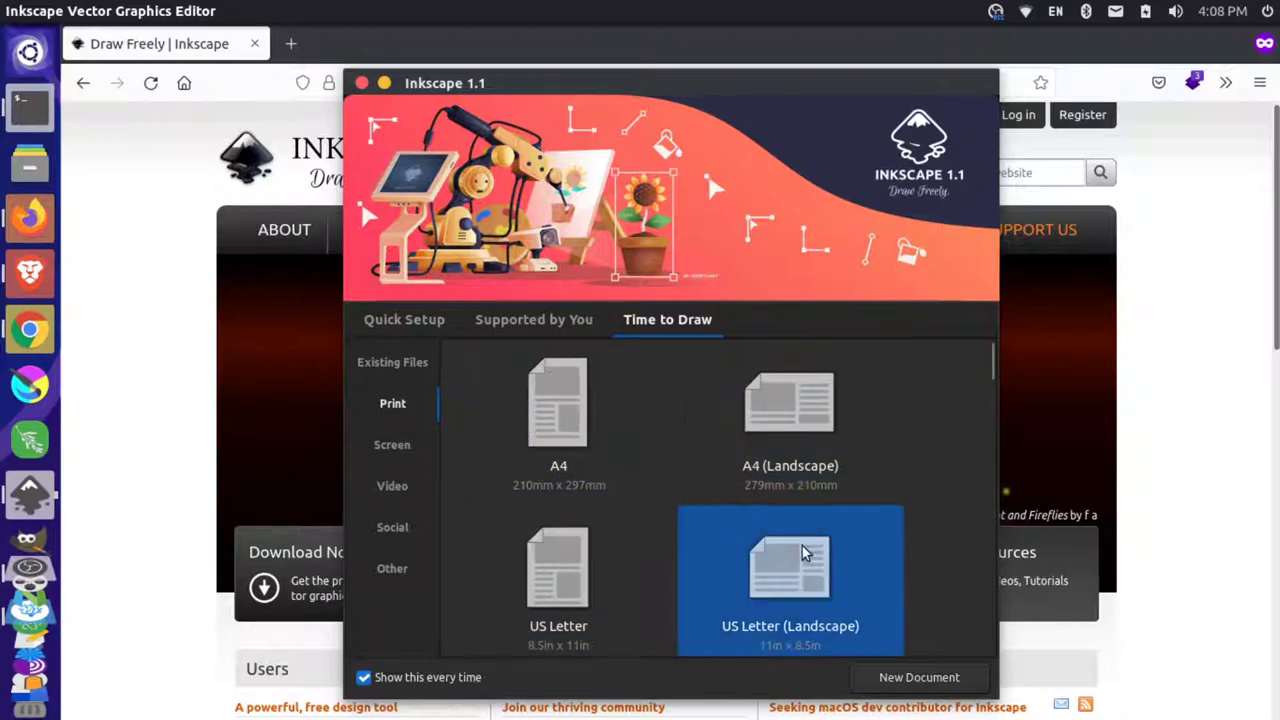
scroll(806, 557, "down", 4)
scroll(690, 505, "down", 5)
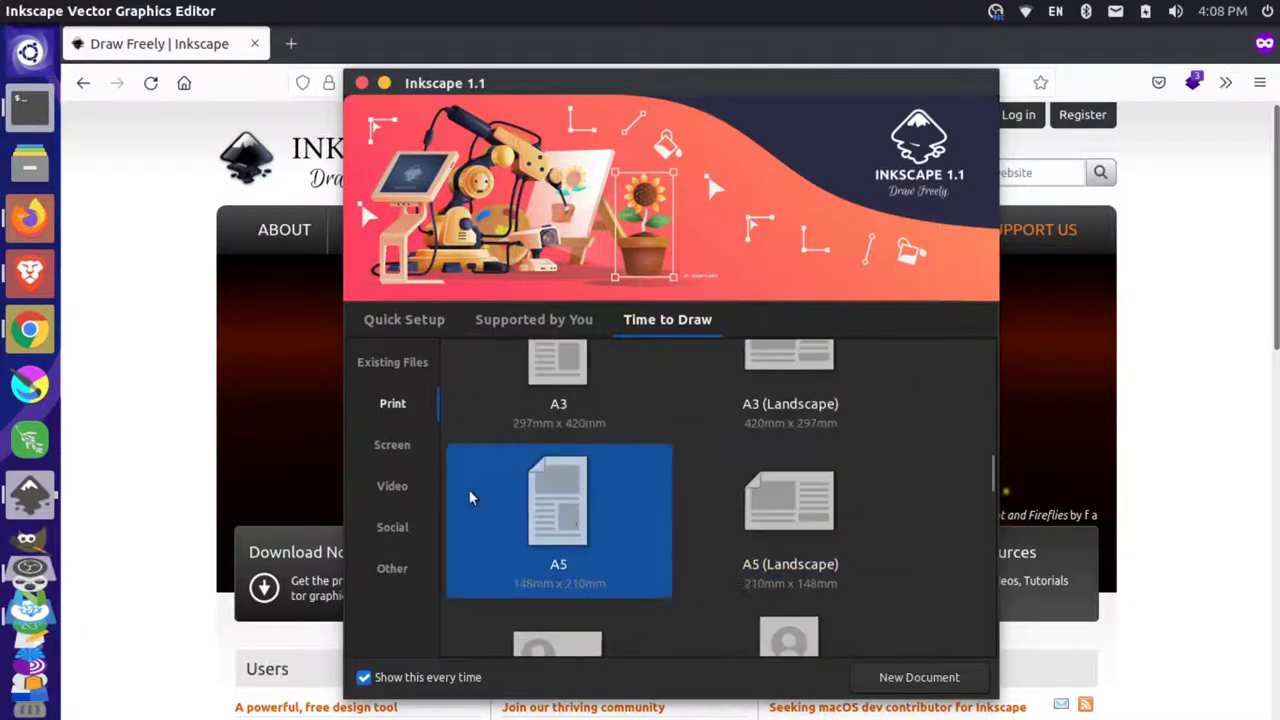
Browse the Screen, Video, Social and Other document template categories
left_click(394, 452)
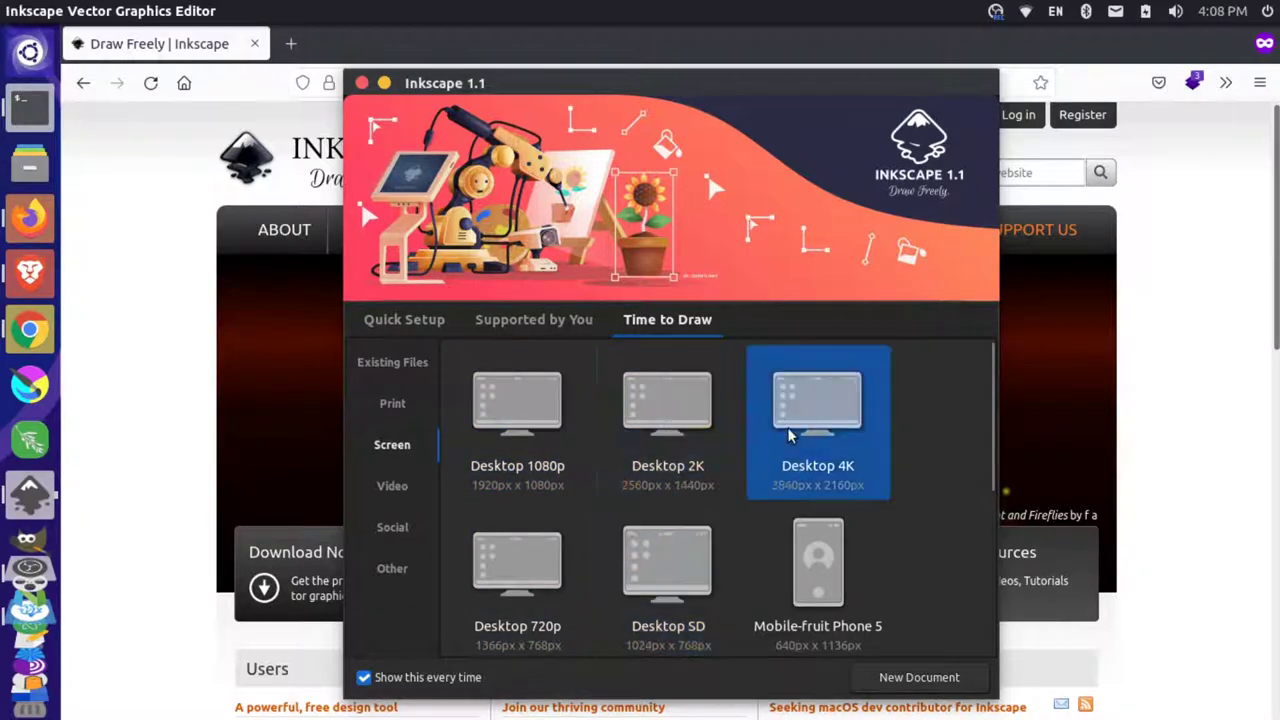
scroll(668, 538, "down", 2)
scroll(666, 525, "down", 2)
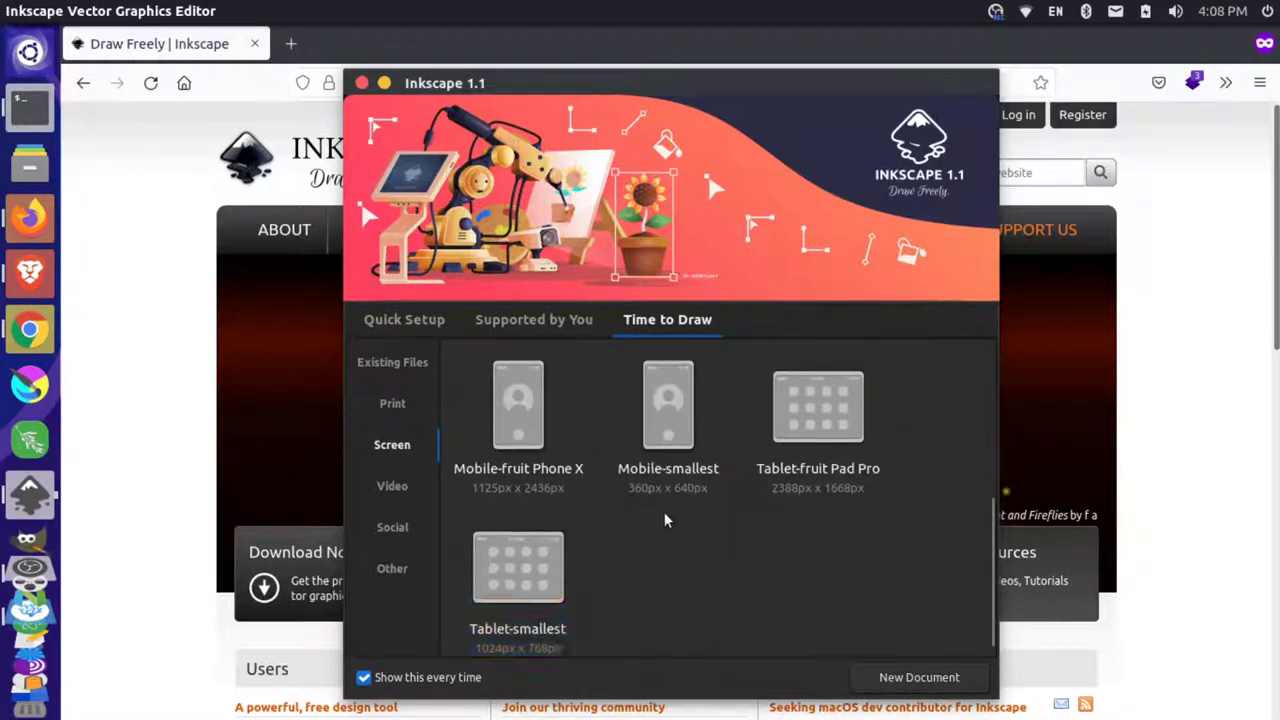
left_click(392, 487)
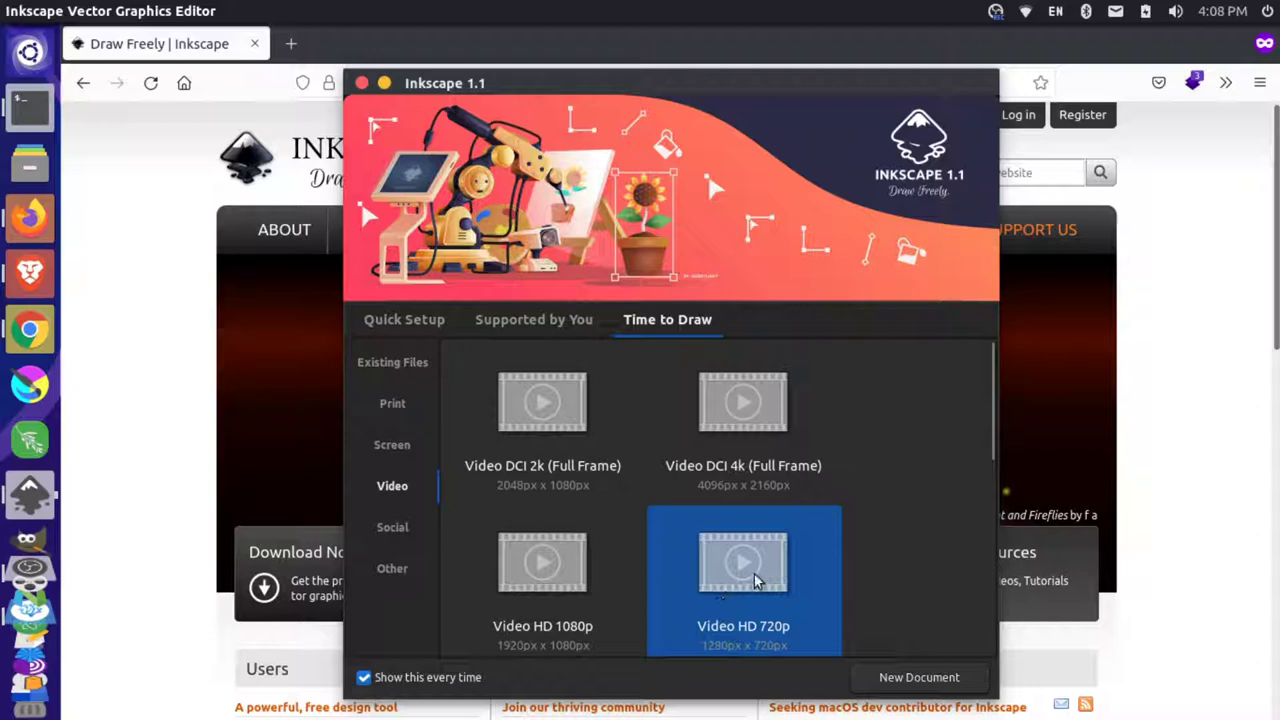
left_click(385, 538)
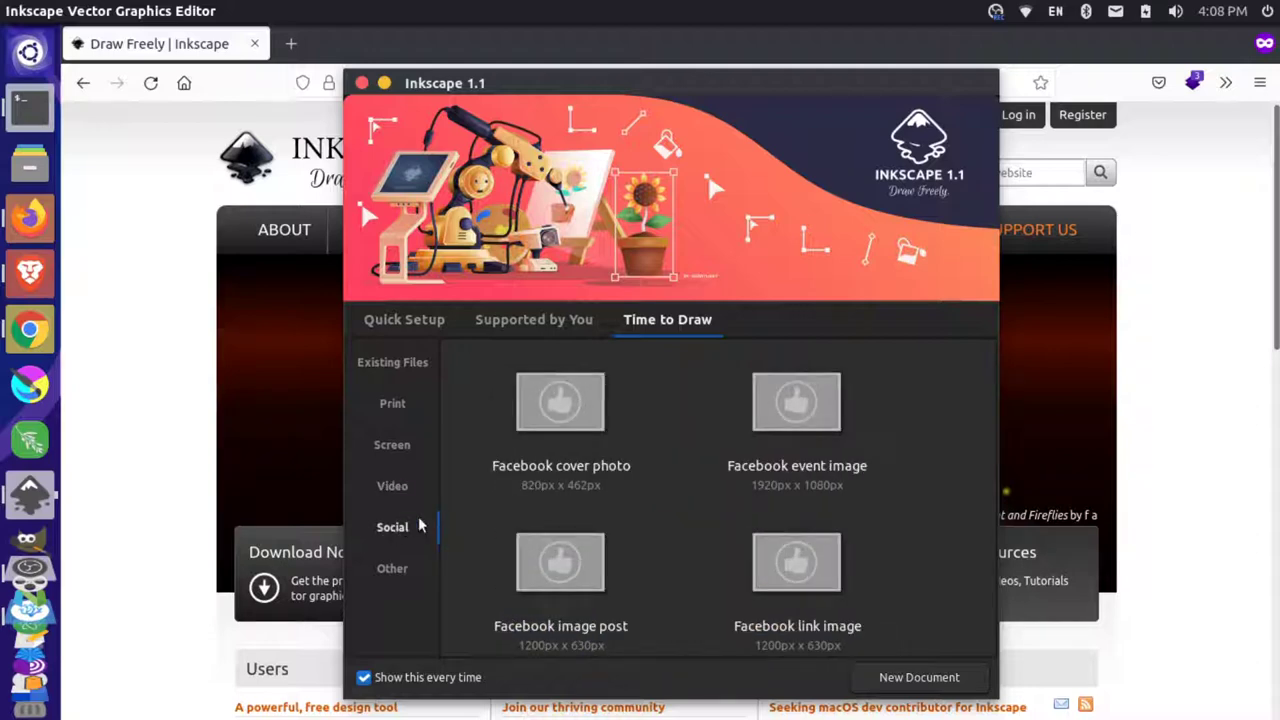
scroll(690, 538, "down", 2)
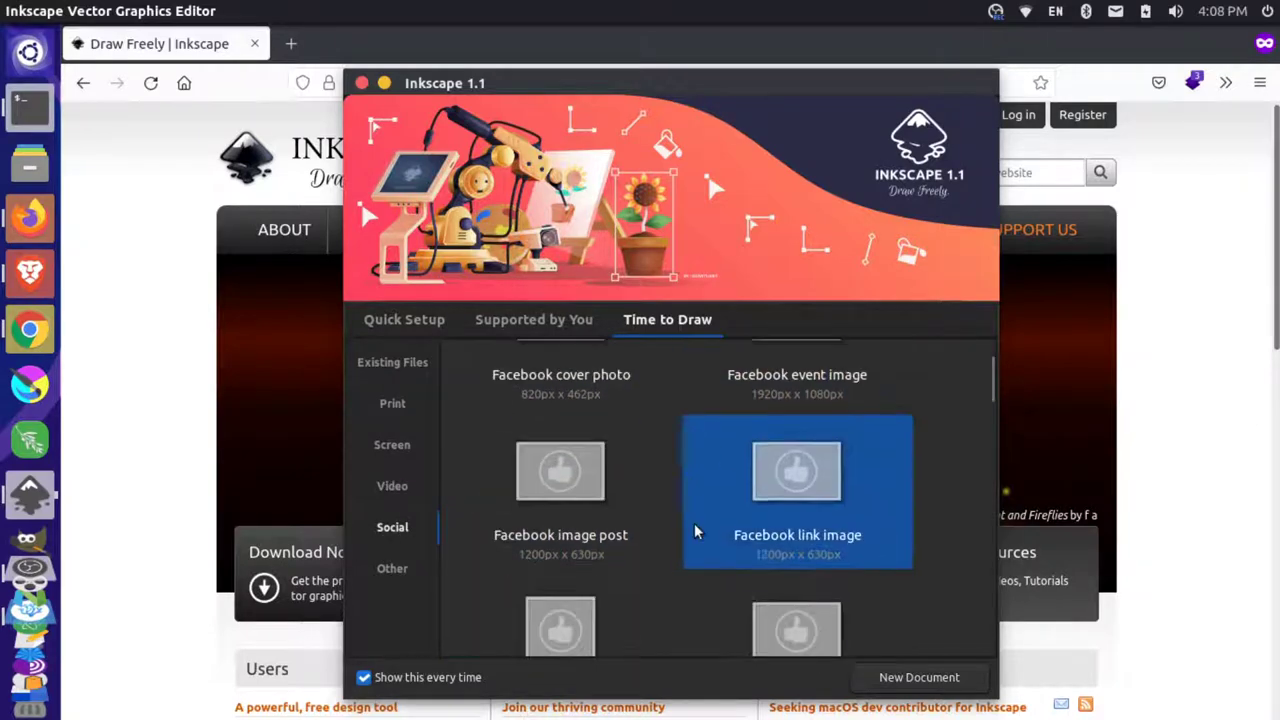
scroll(620, 520, "down", 6)
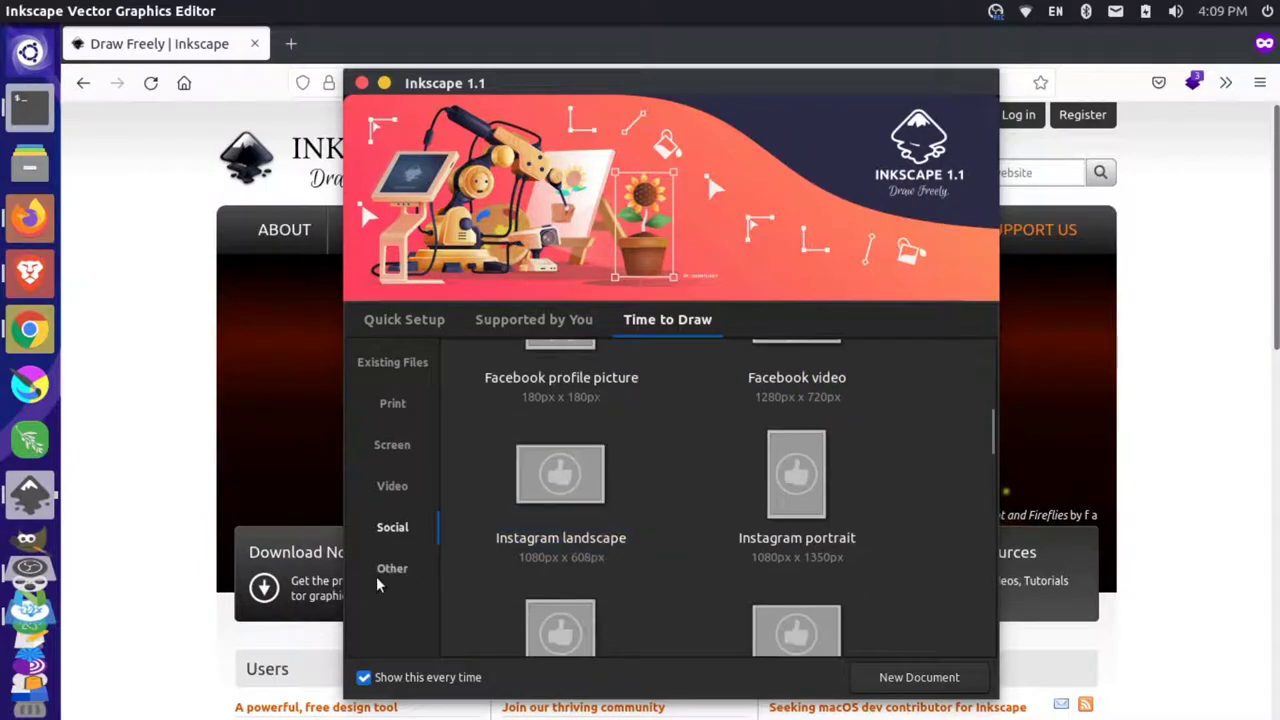
left_click(388, 572)
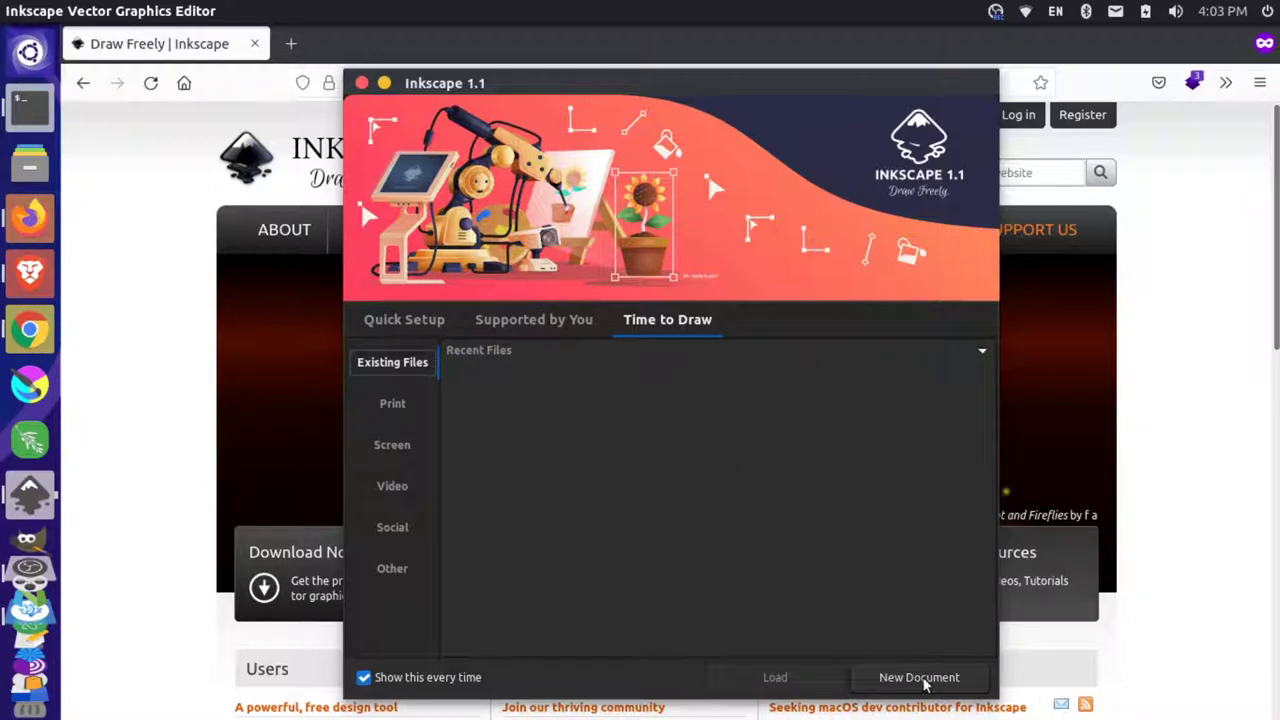
Create blank New document 1 and close the docked Export PNG Image panel
left_click(917, 678)
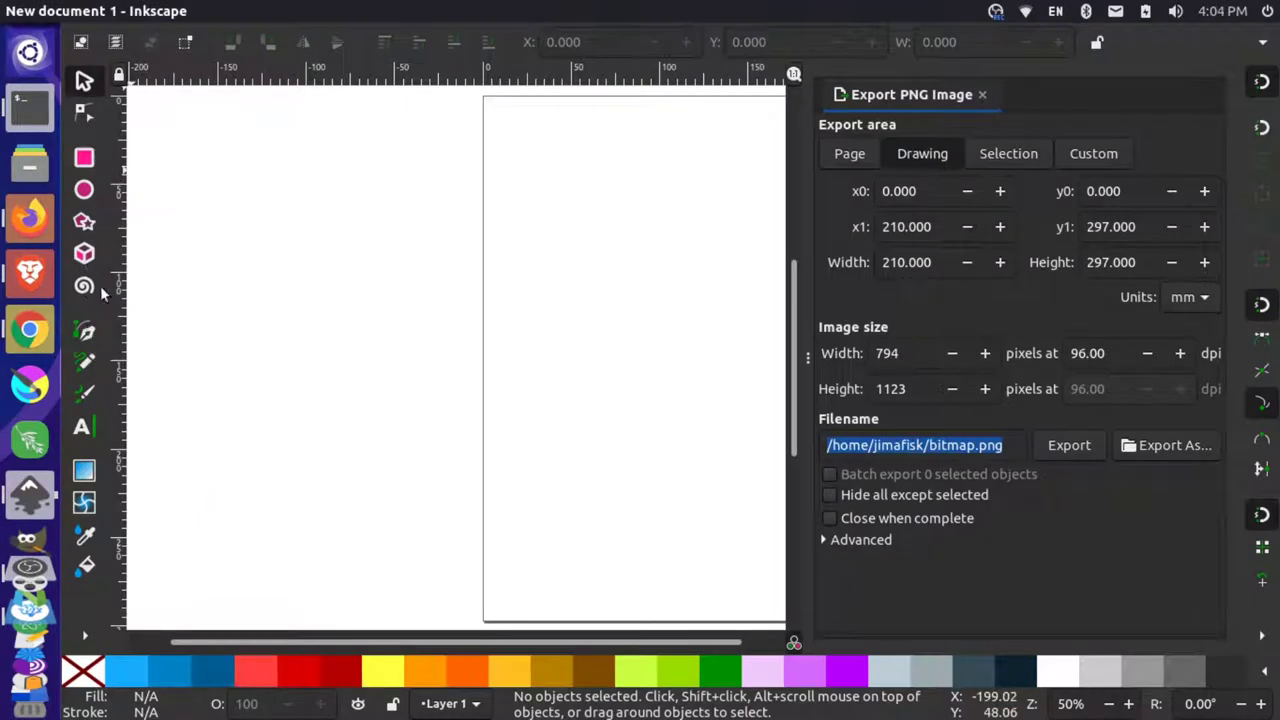
scroll(559, 310, "right", 5)
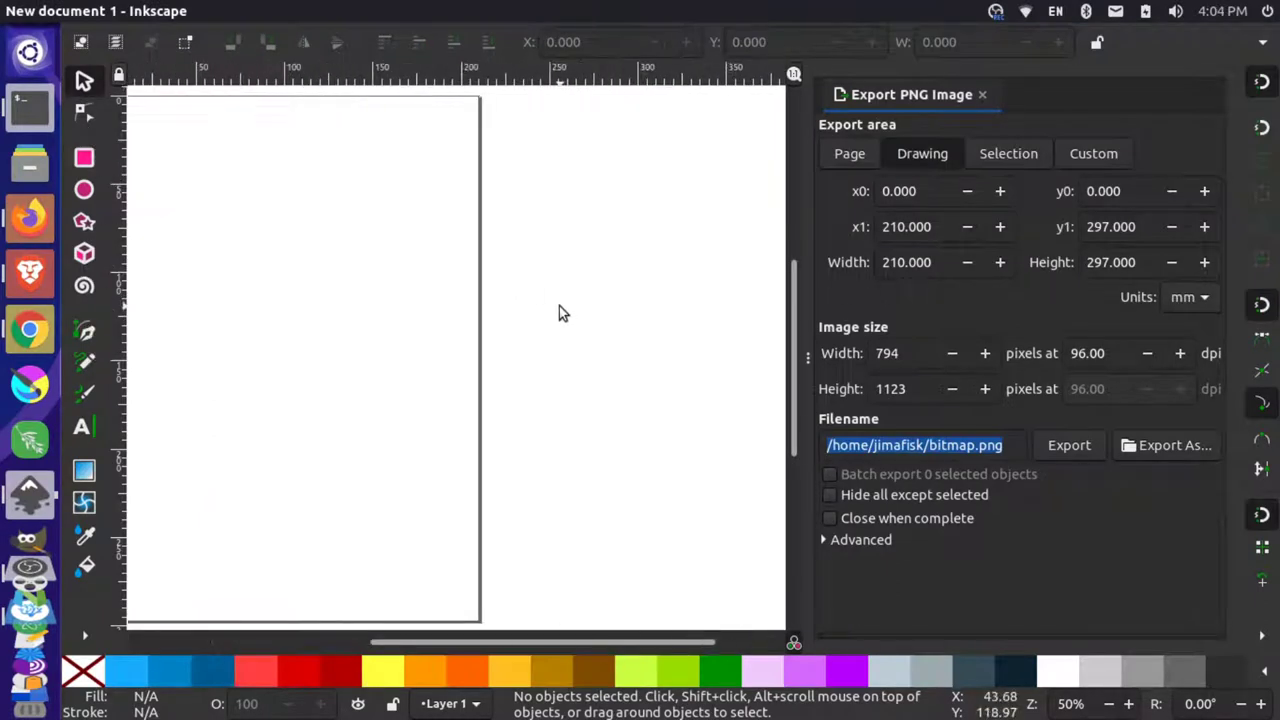
scroll(560, 306, "left", 3)
scroll(560, 306, "down", 2)
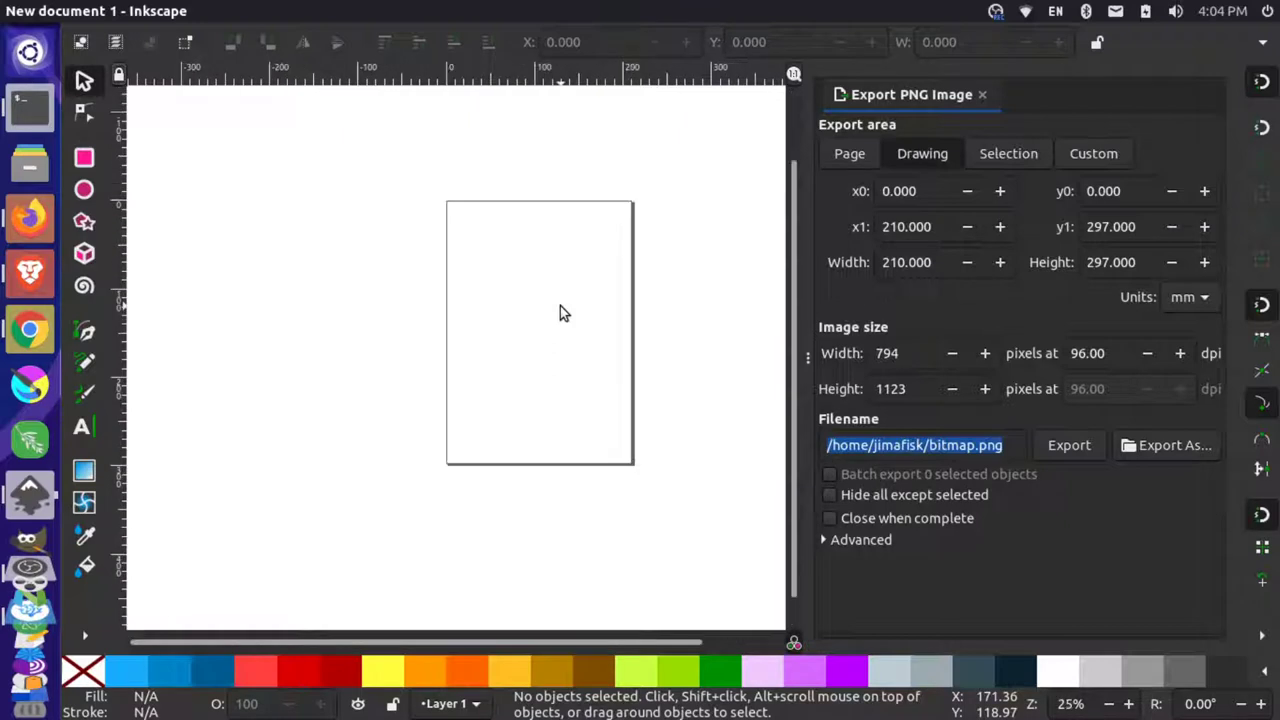
left_click(983, 96)
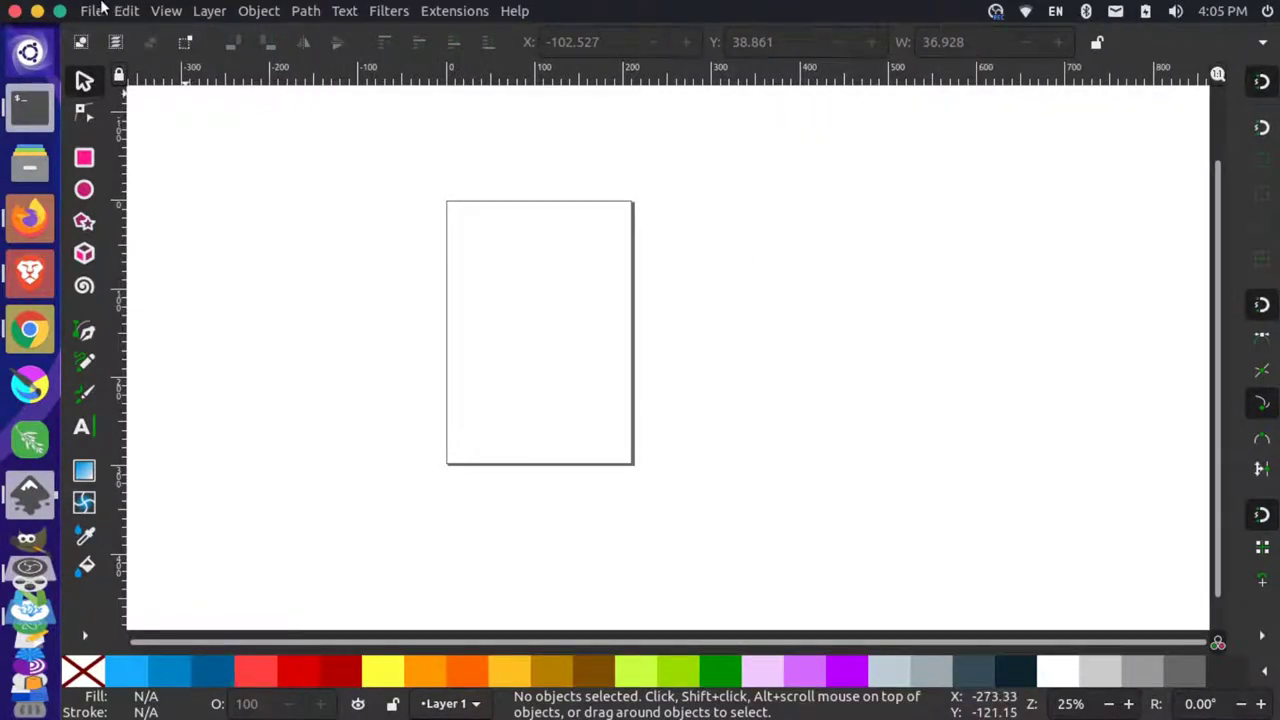
Open Preferences > Interface > Themeing and inspect the pink icon highlight colour
left_click(126, 10)
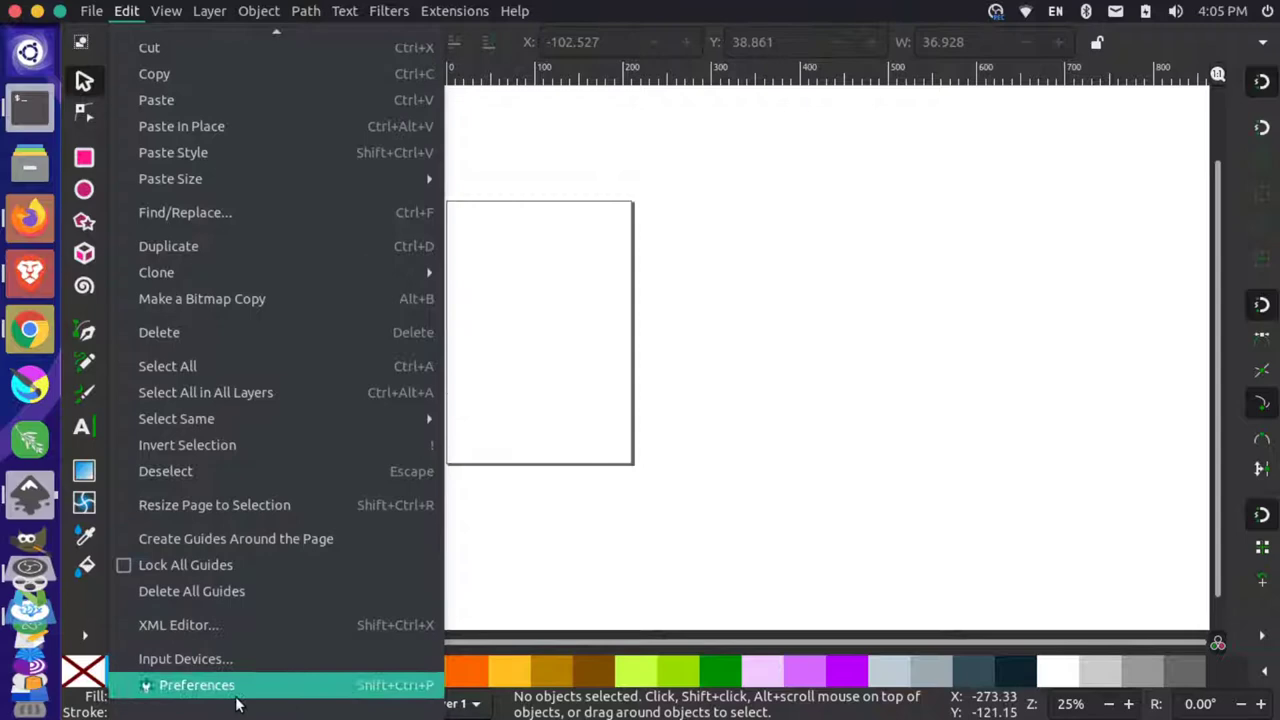
left_click(237, 700)
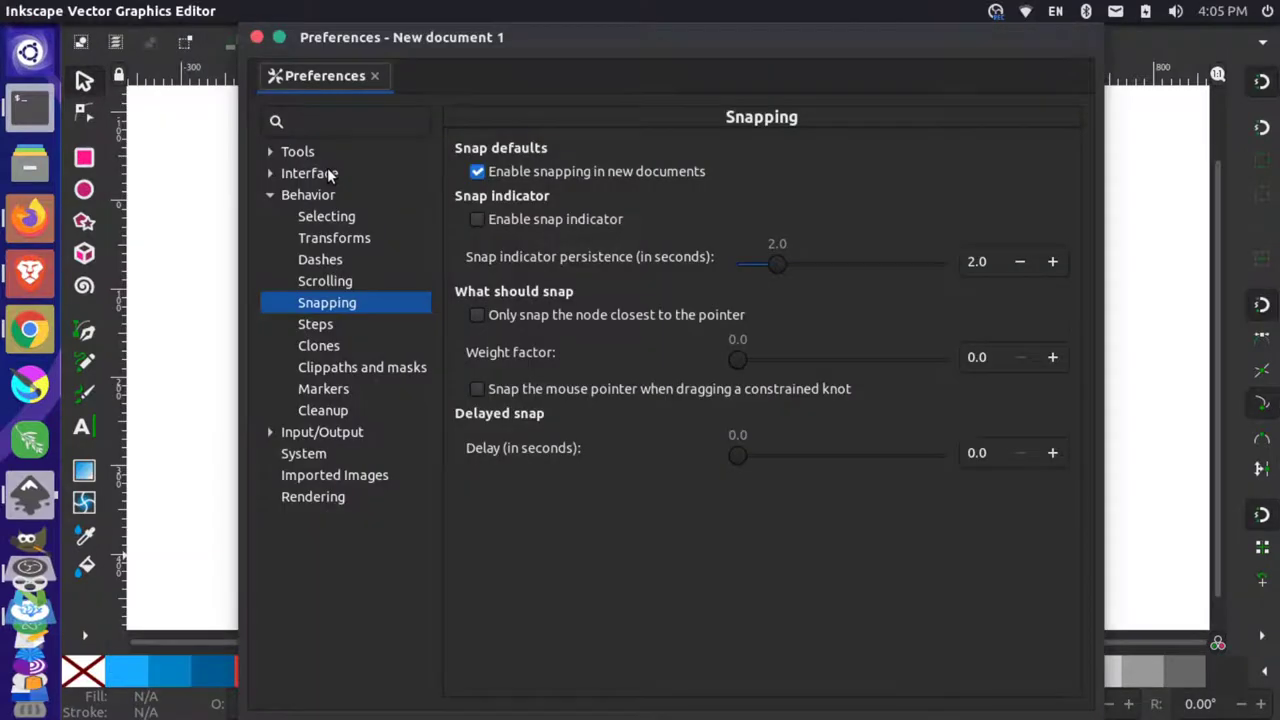
left_click(330, 174)
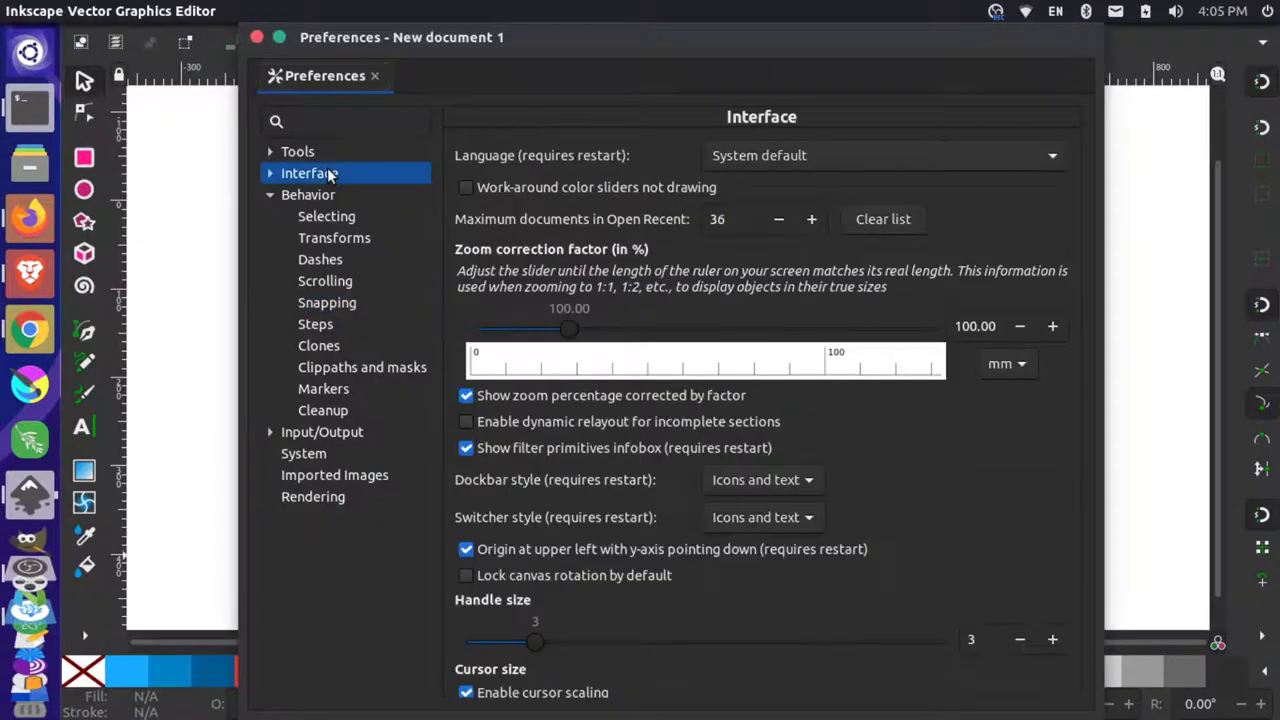
left_click(269, 174)
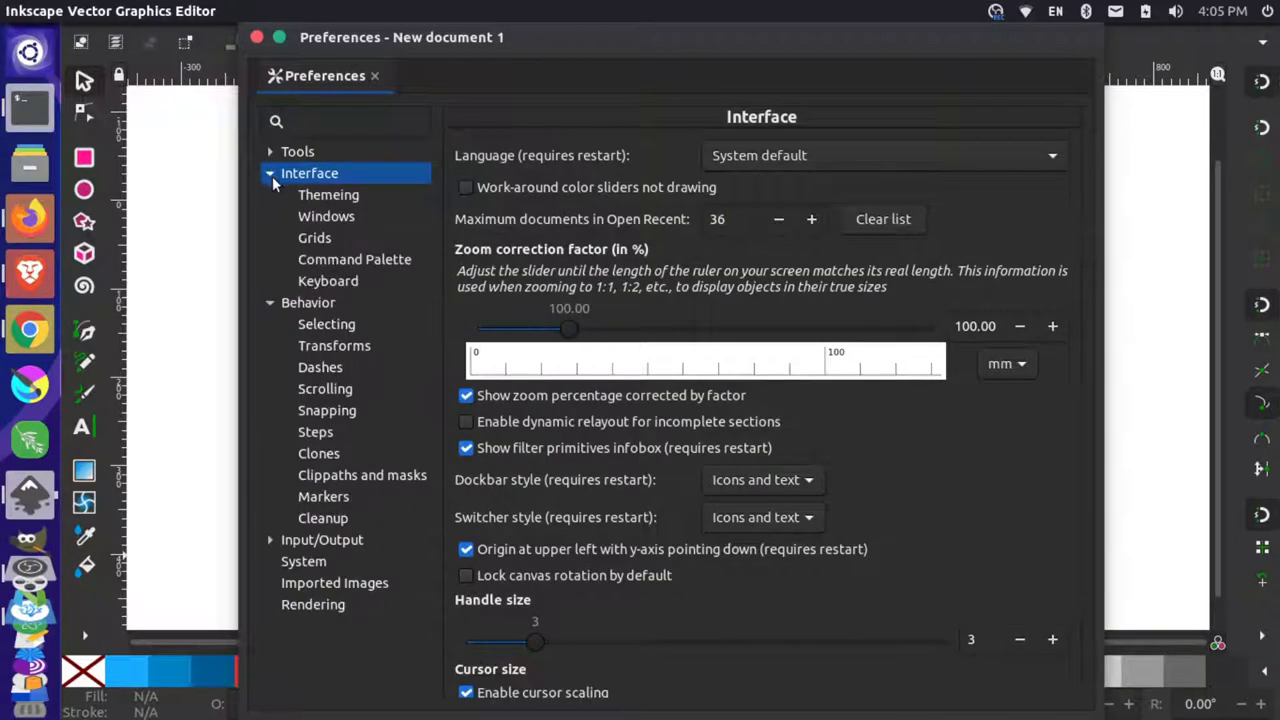
left_click(332, 197)
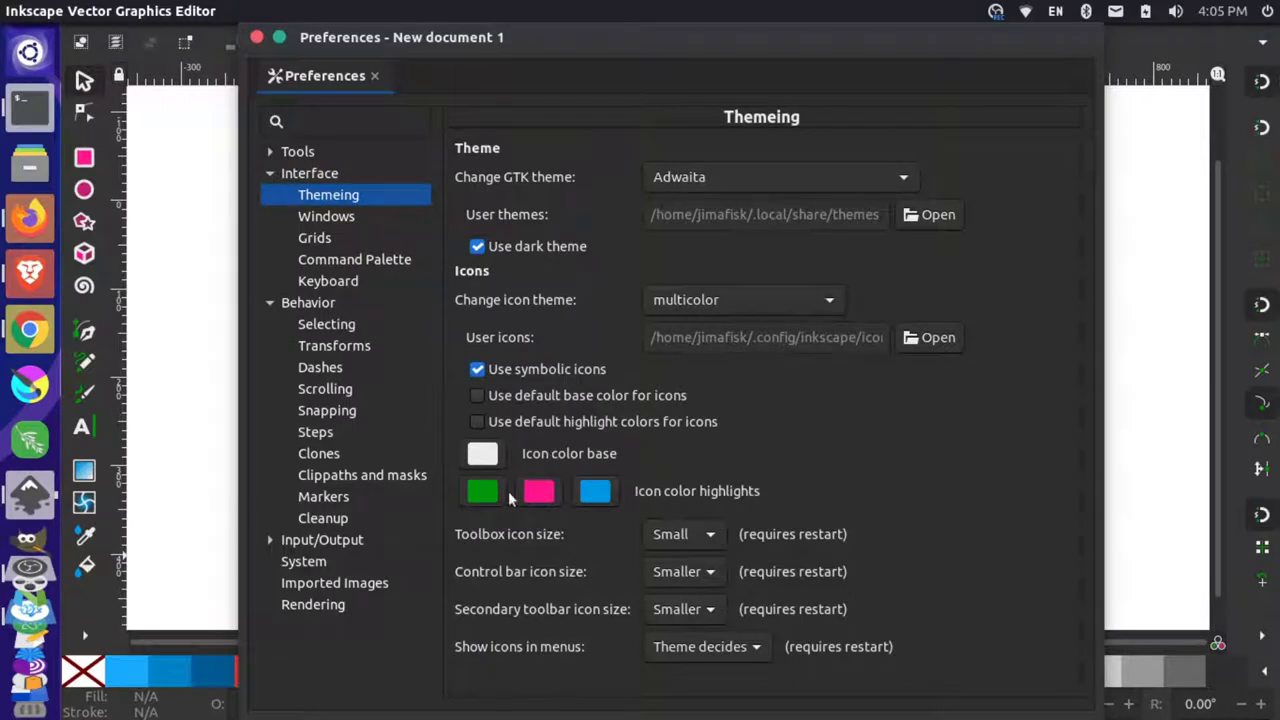
left_click(538, 492)
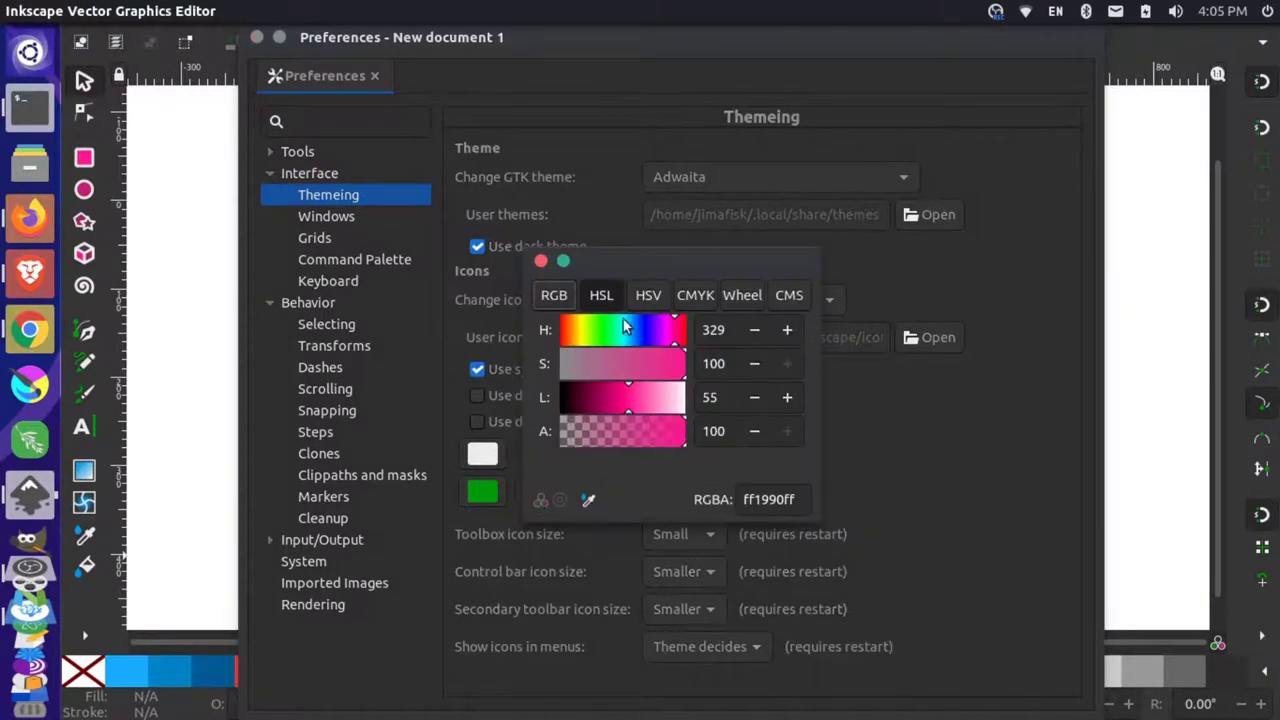
left_click(540, 262)
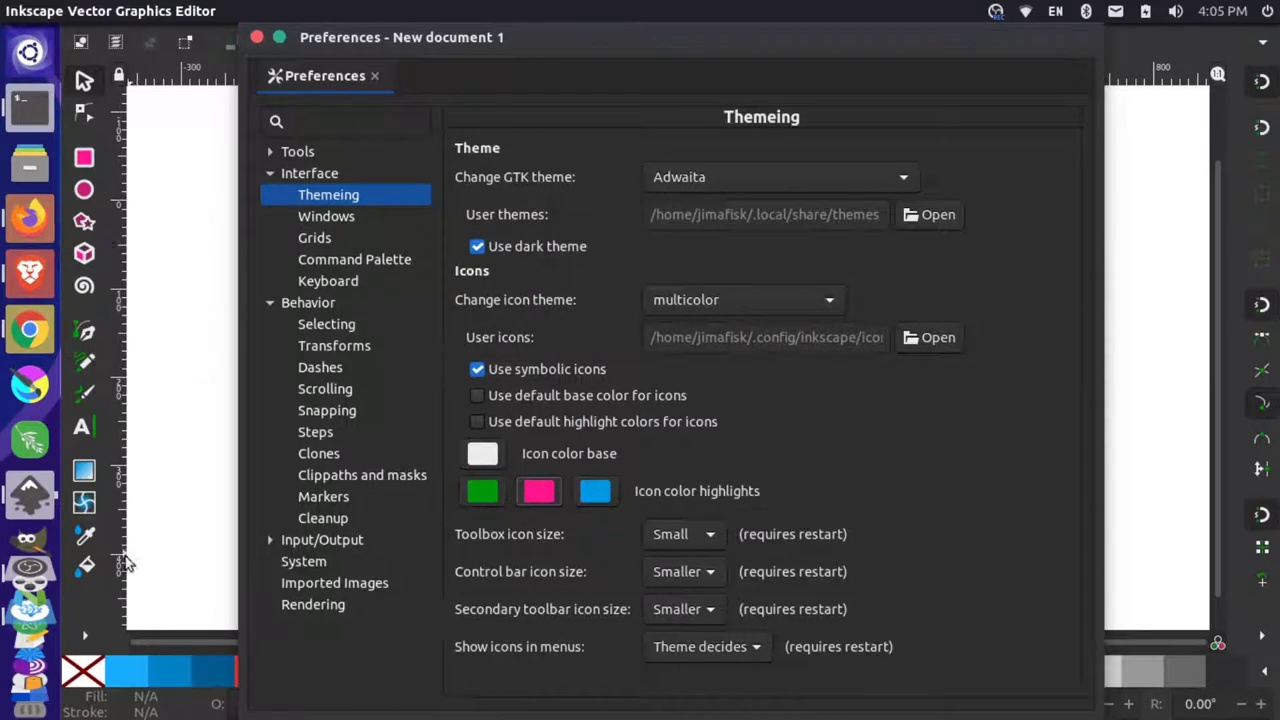
Try the by-nick and Tango icon themes, then set the icon theme back to multicolor
left_click(801, 305)
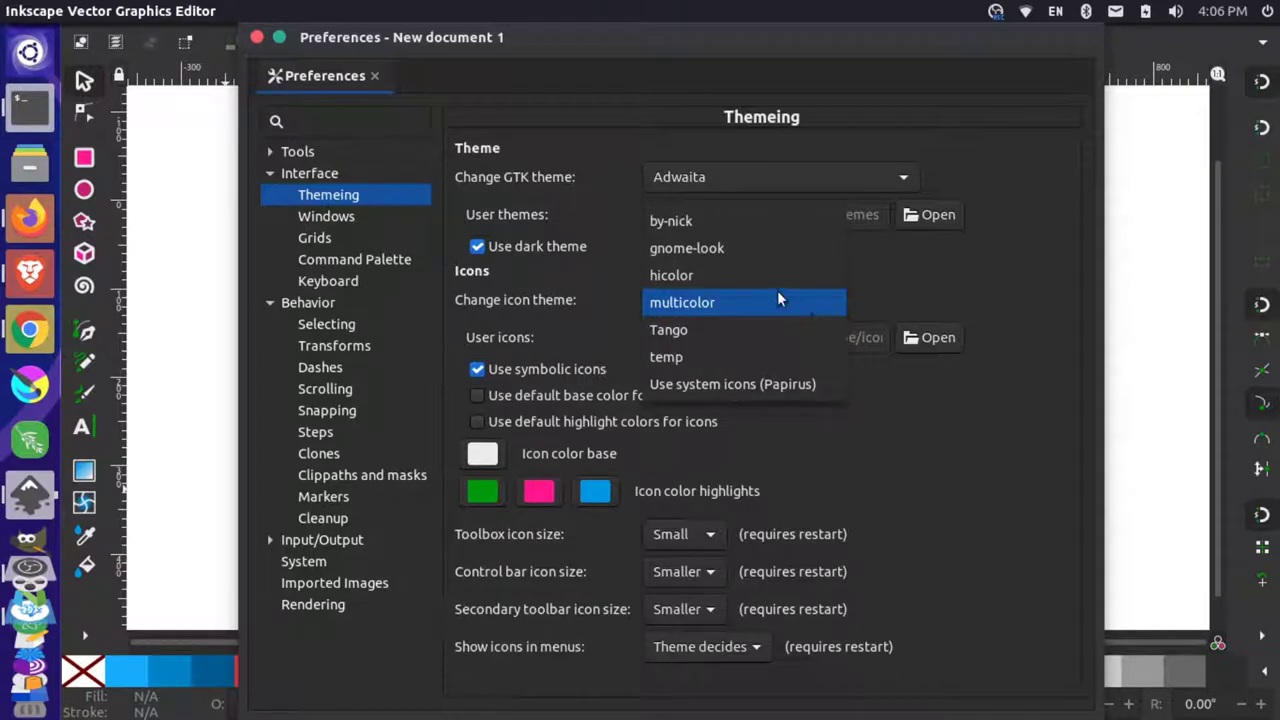
left_click(736, 221)
left_click(717, 293)
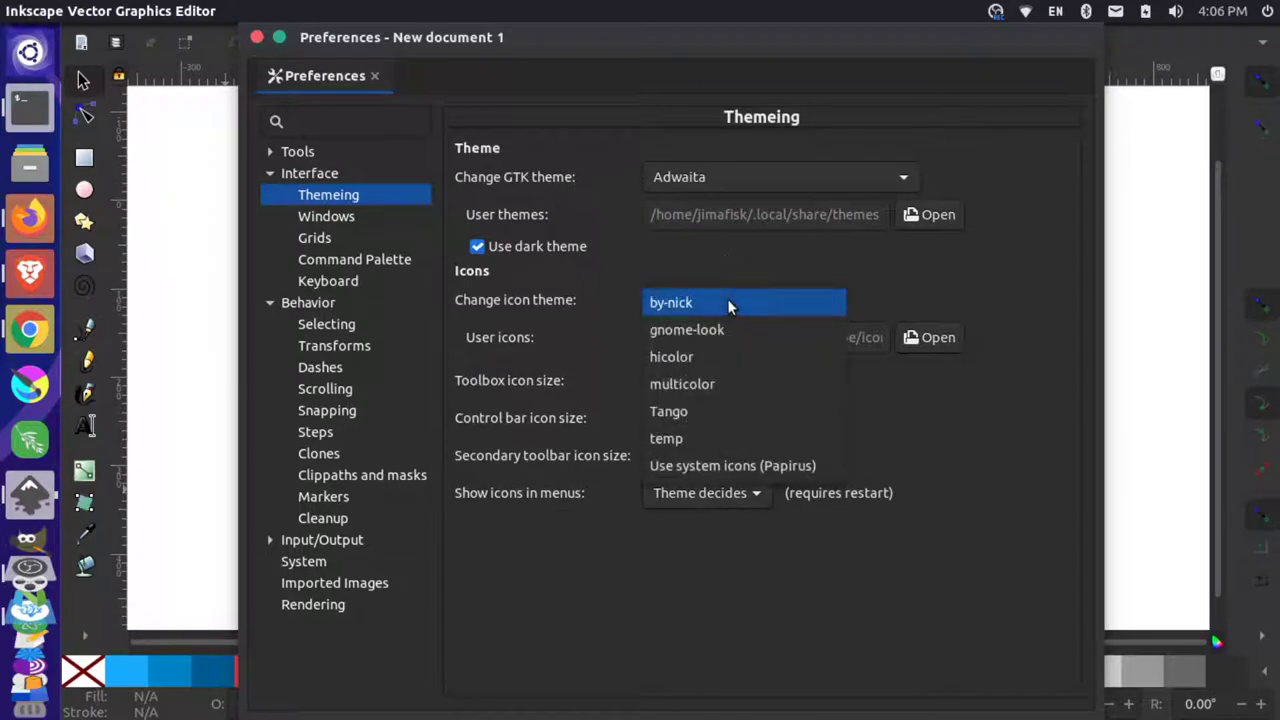
left_click(766, 413)
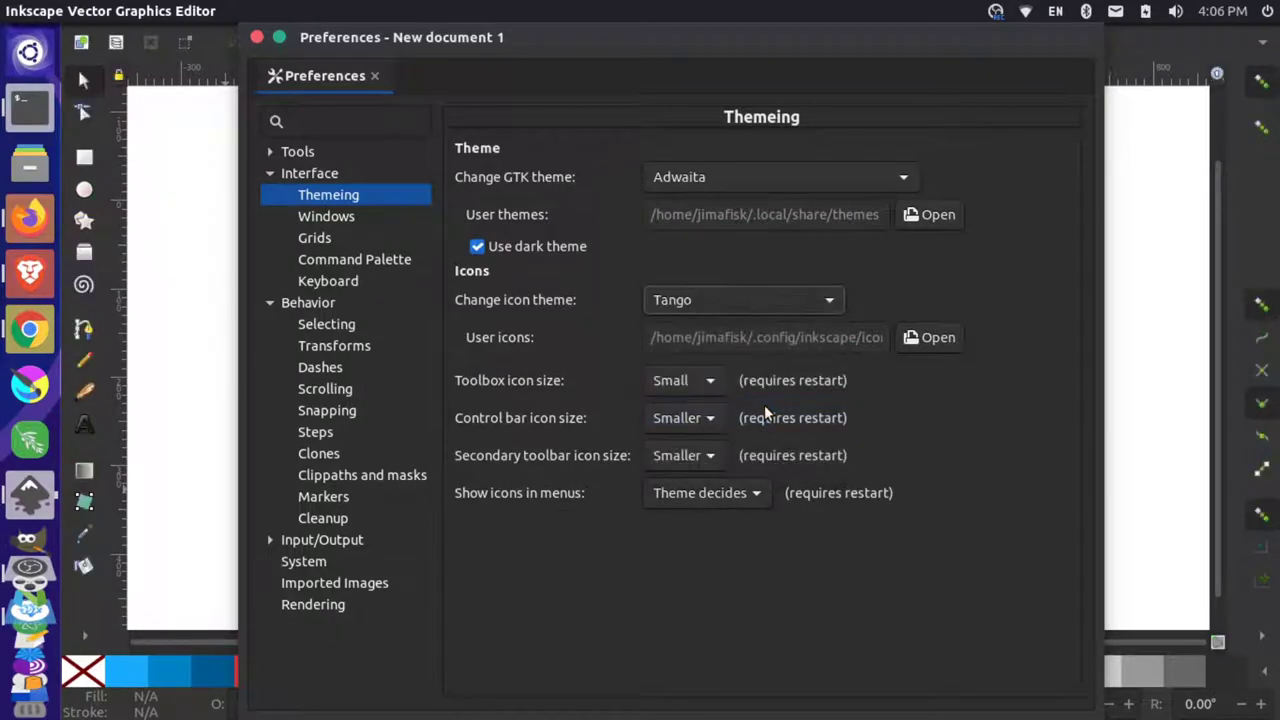
scroll(722, 292, "up", 4)
left_click(733, 309)
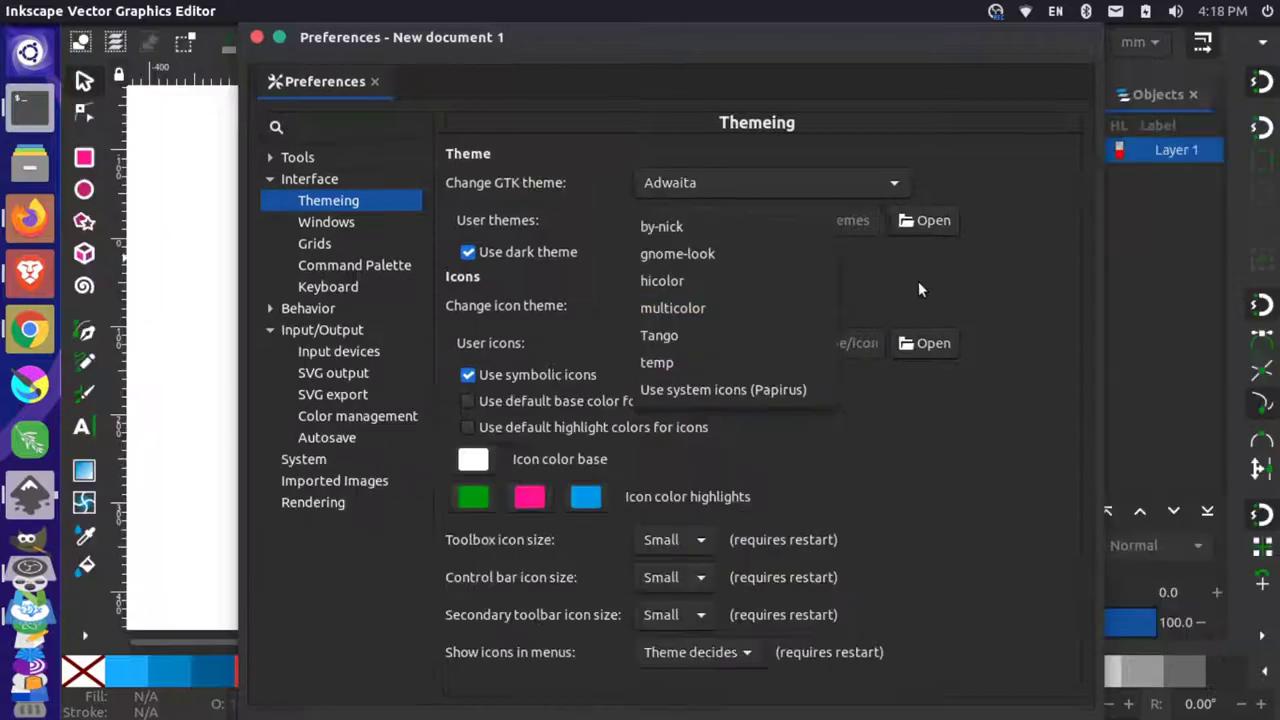
left_click(920, 289)
Switch over to Google Chrome
key("alt+Tab")
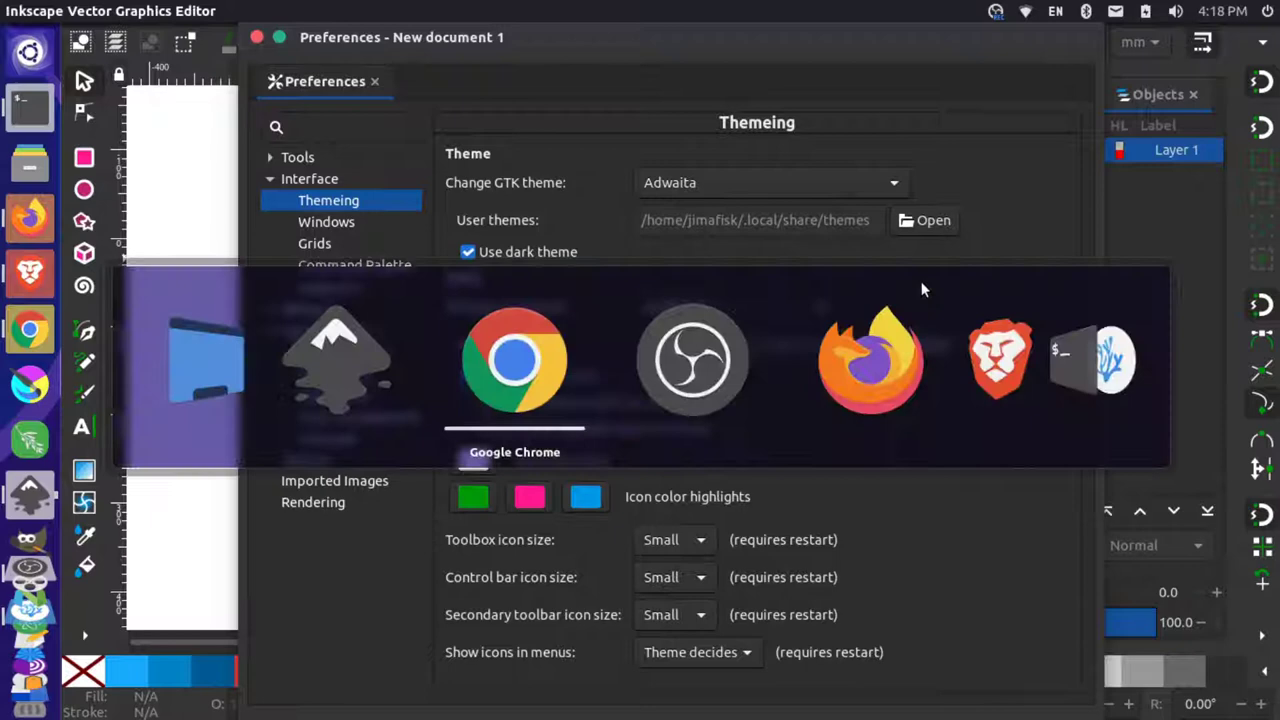
key("alt+Tab")
key("alt+Tab")
key("alt+shift+Tab")
key("alt+shift+Tab")
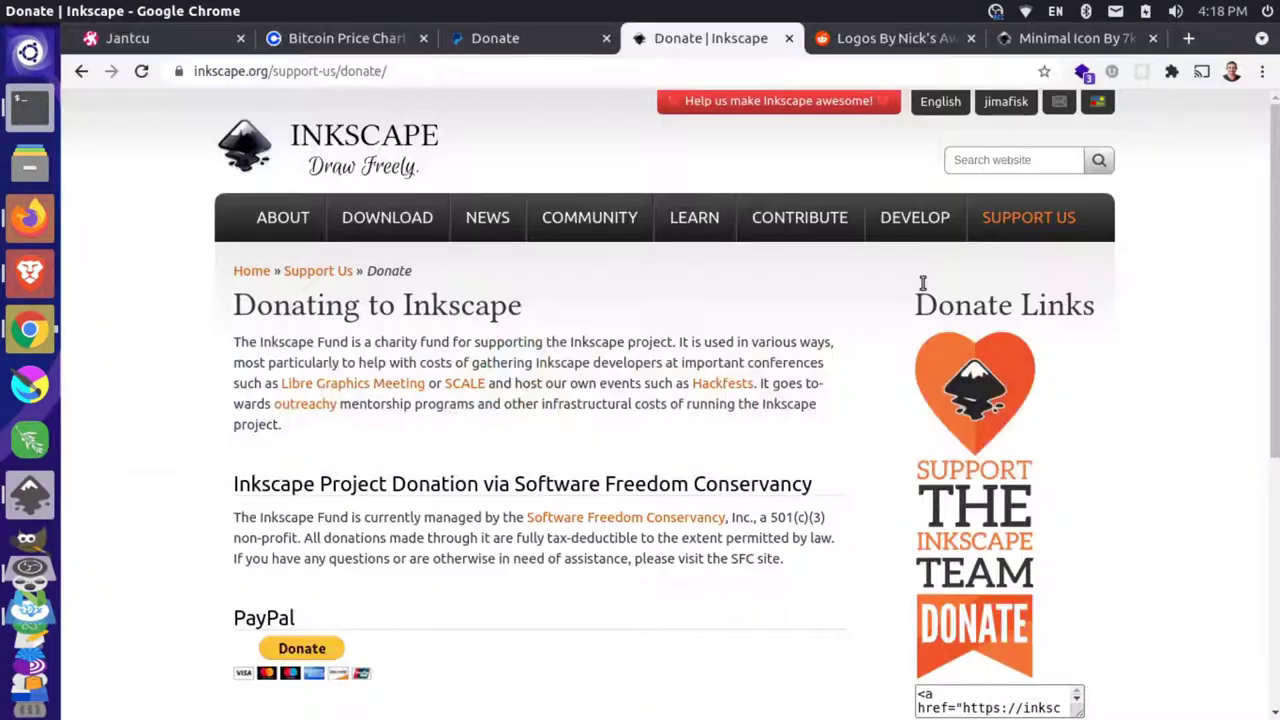
Switch to the Reddit icon-pack post and highlight 'Nick' in its title
left_click(852, 40)
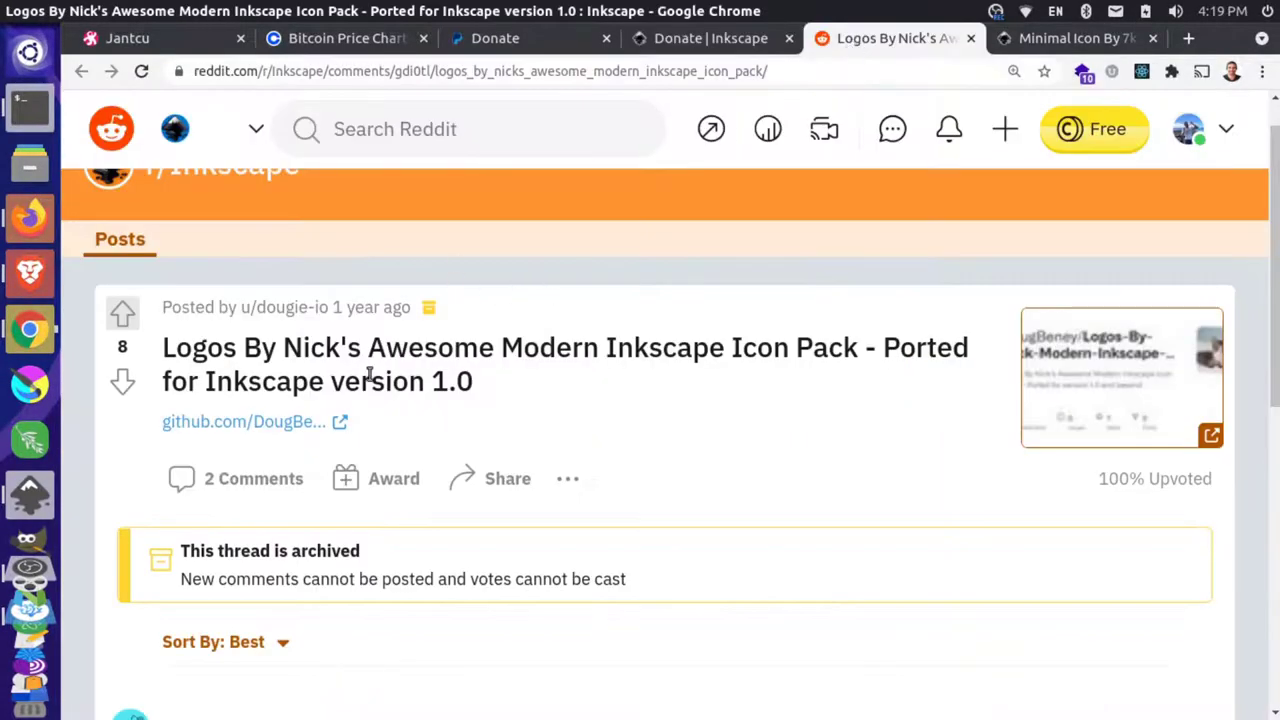
left_click_drag(285, 348, 342, 350)
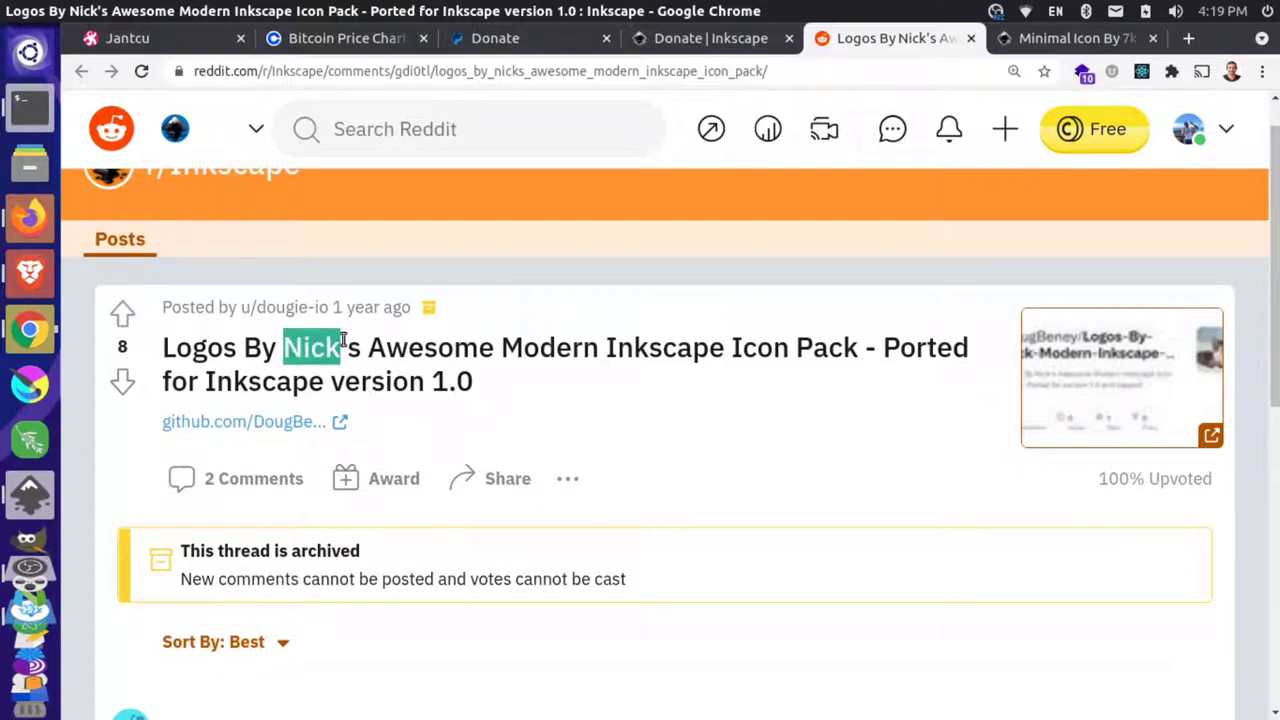
left_click(342, 350)
Open the Logos-By-Nick-Modern-Inkscape-Icons GitHub repository in a new tab and read its install steps
left_click(281, 423)
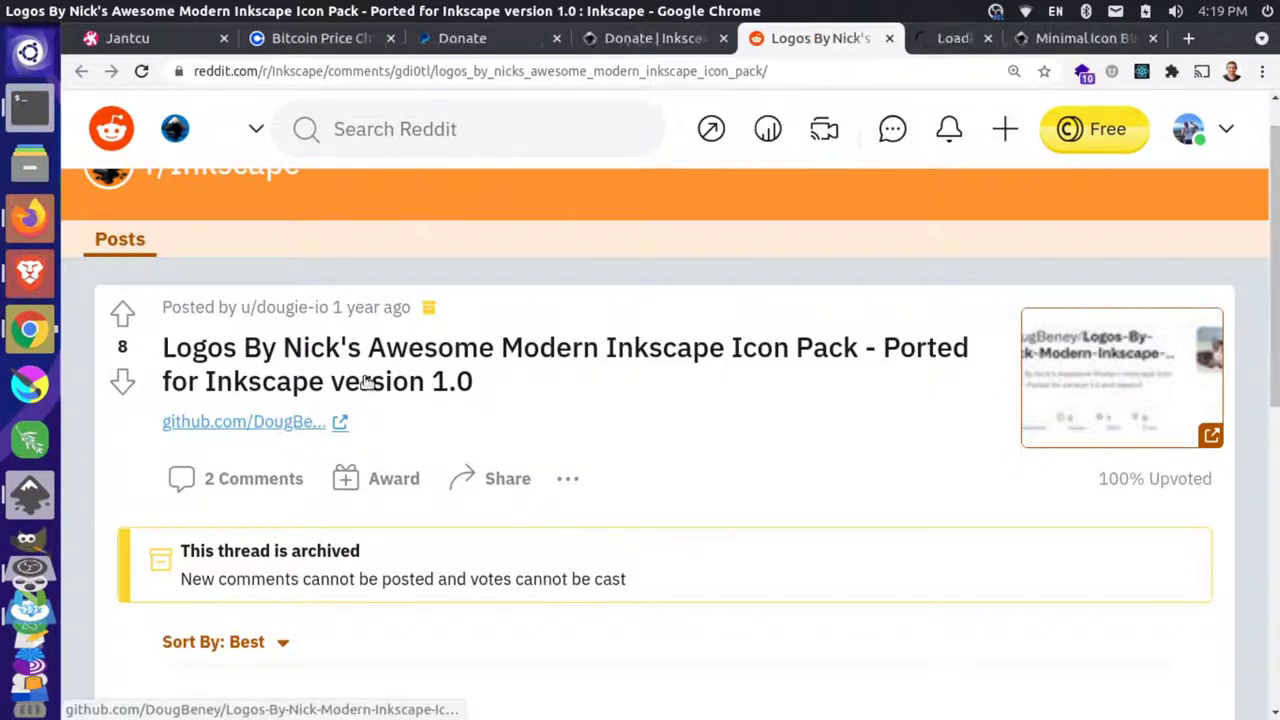
left_click(943, 45)
scroll(571, 389, "down", 1)
scroll(371, 389, "up", 1)
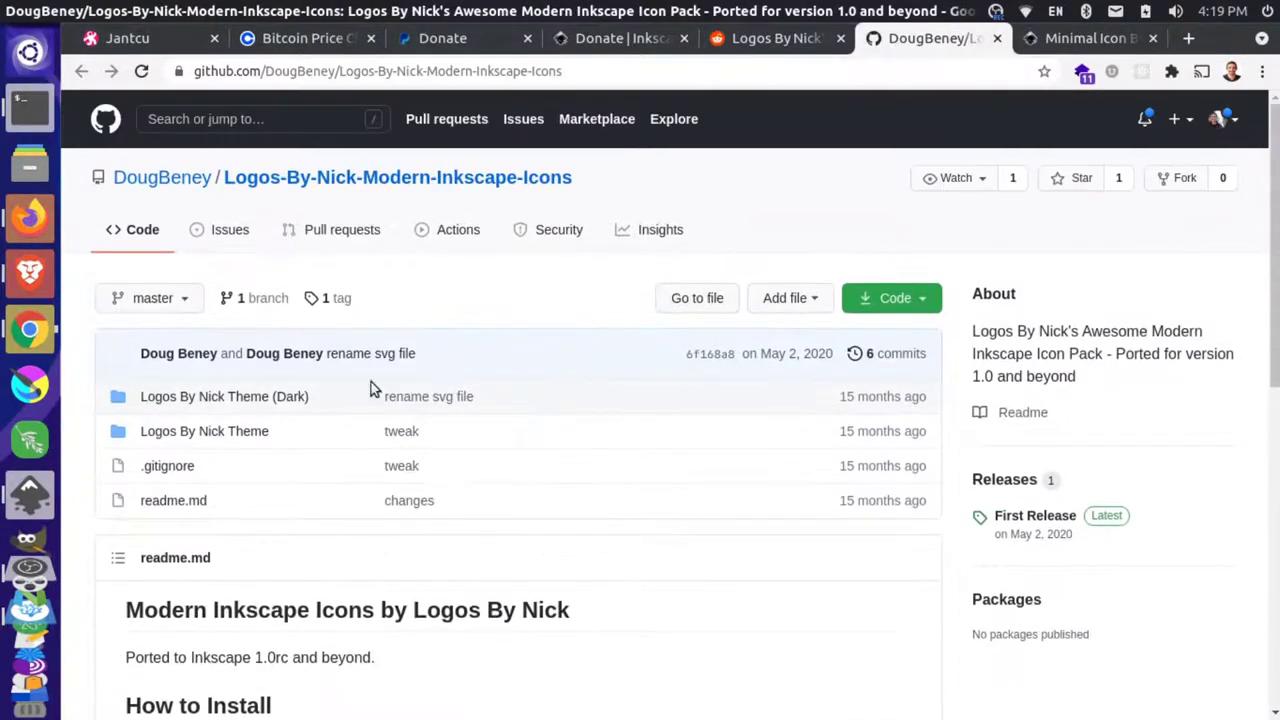
scroll(250, 440, "down", 2)
left_click_drag(134, 459, 333, 453)
left_click(270, 476)
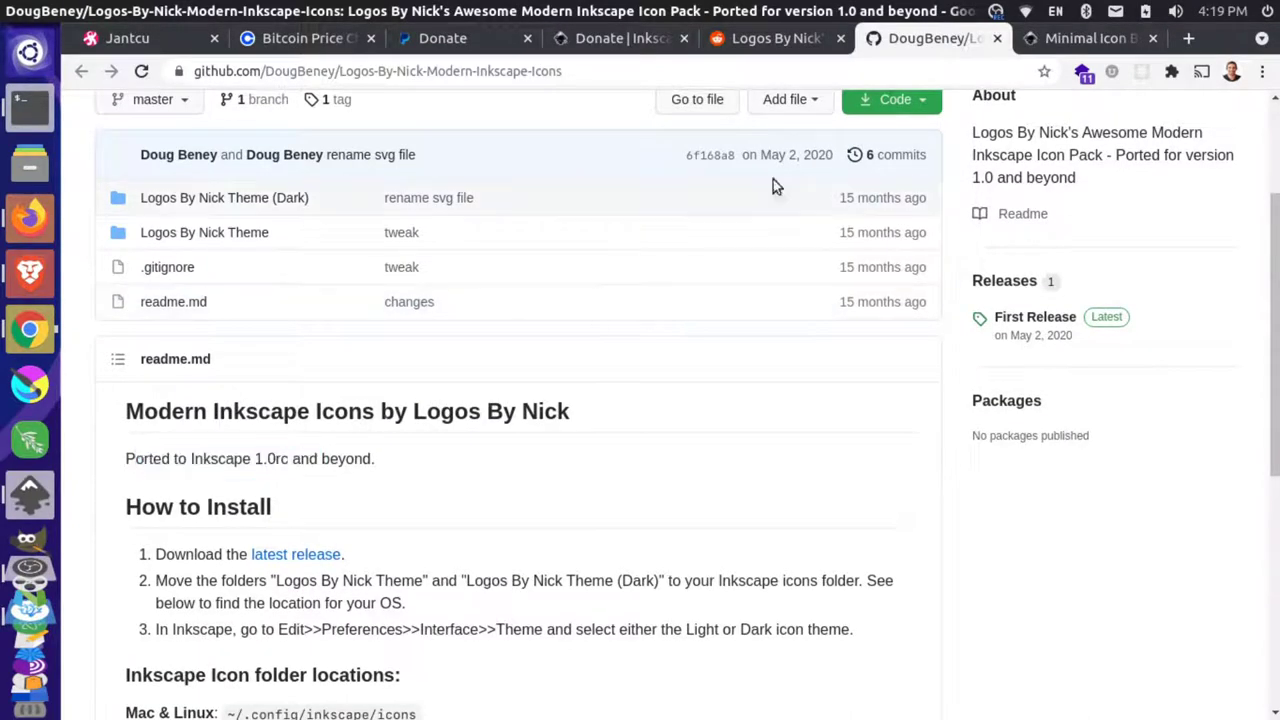
From the Minimal Icon By 7k gallery page, download Minimal_Icon_by_7k.zip and open it
left_click(1063, 40)
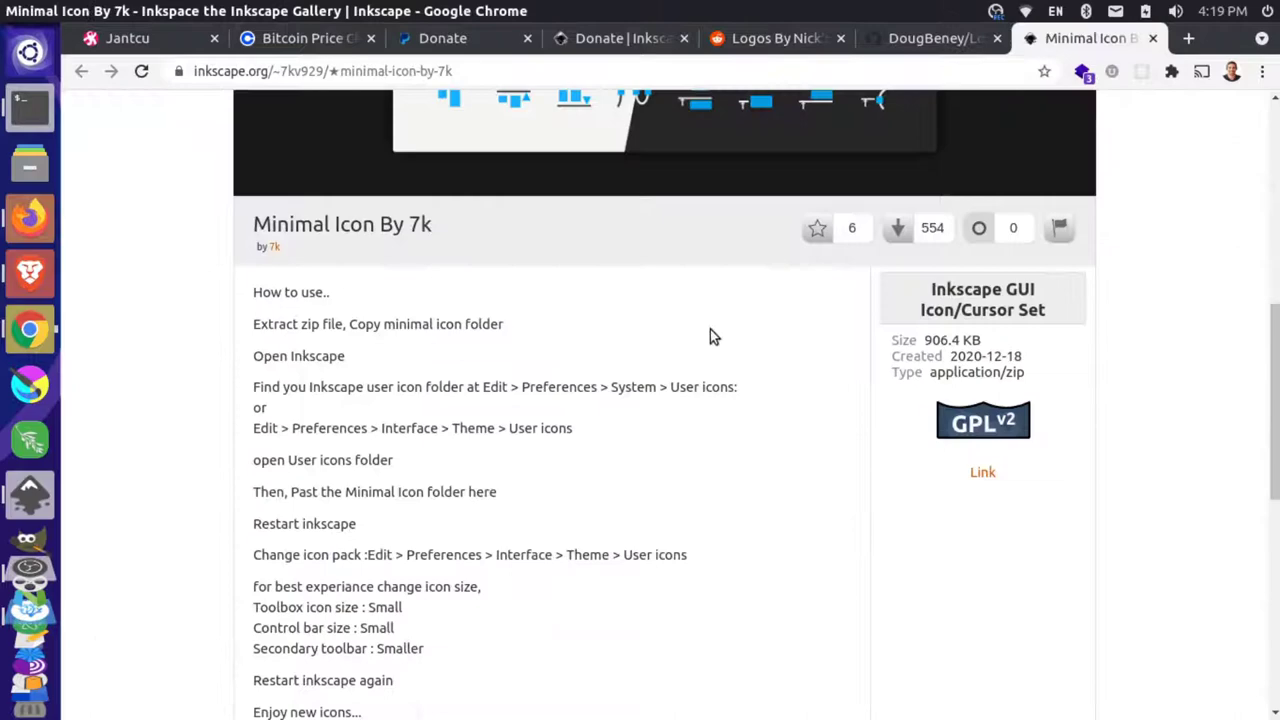
scroll(715, 335, "up", 8)
scroll(726, 343, "down", 1)
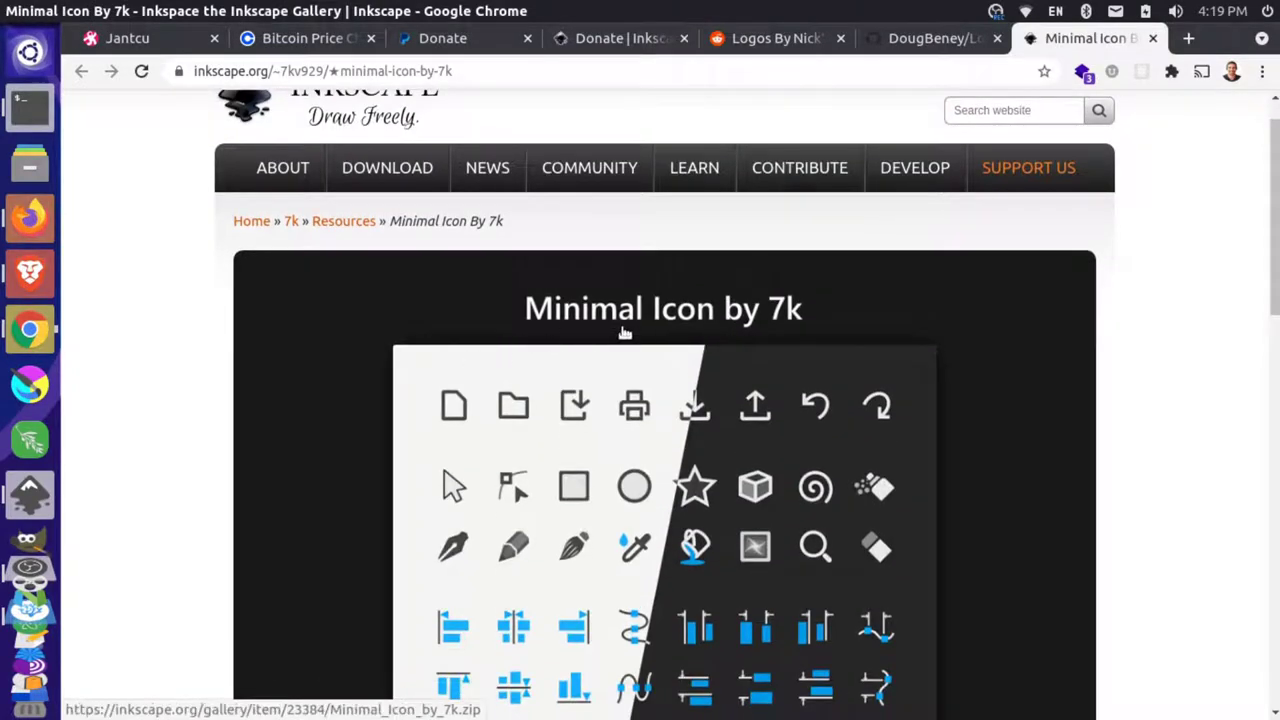
scroll(798, 331, "down", 1)
scroll(314, 266, "up", 3)
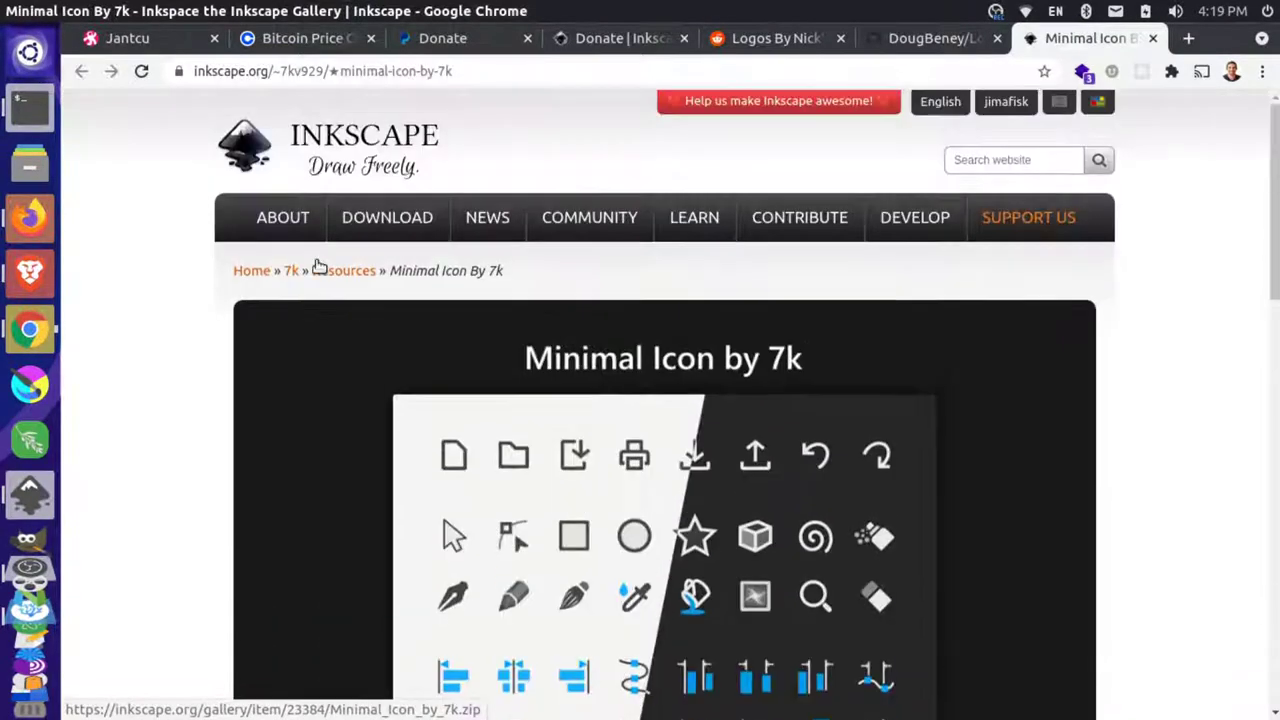
mouse_move(543, 290)
scroll(543, 290, "down", 1)
scroll(543, 290, "down", 5)
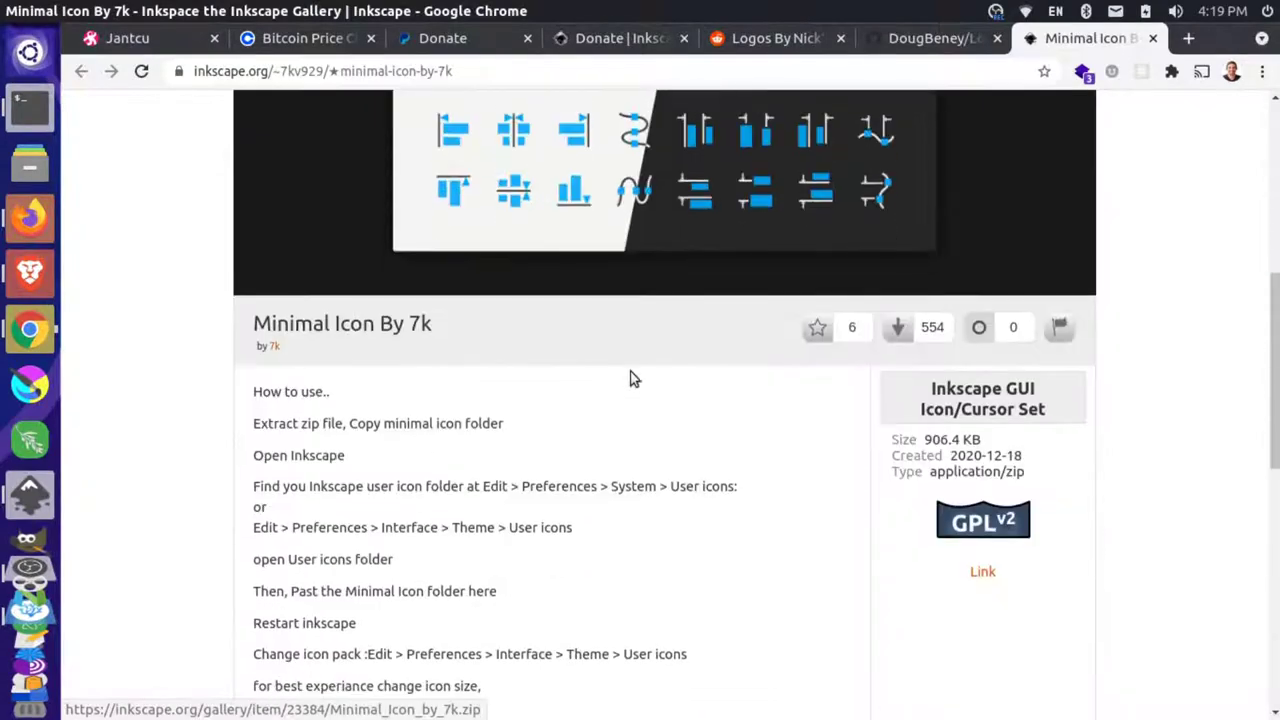
scroll(631, 377, "up", 3)
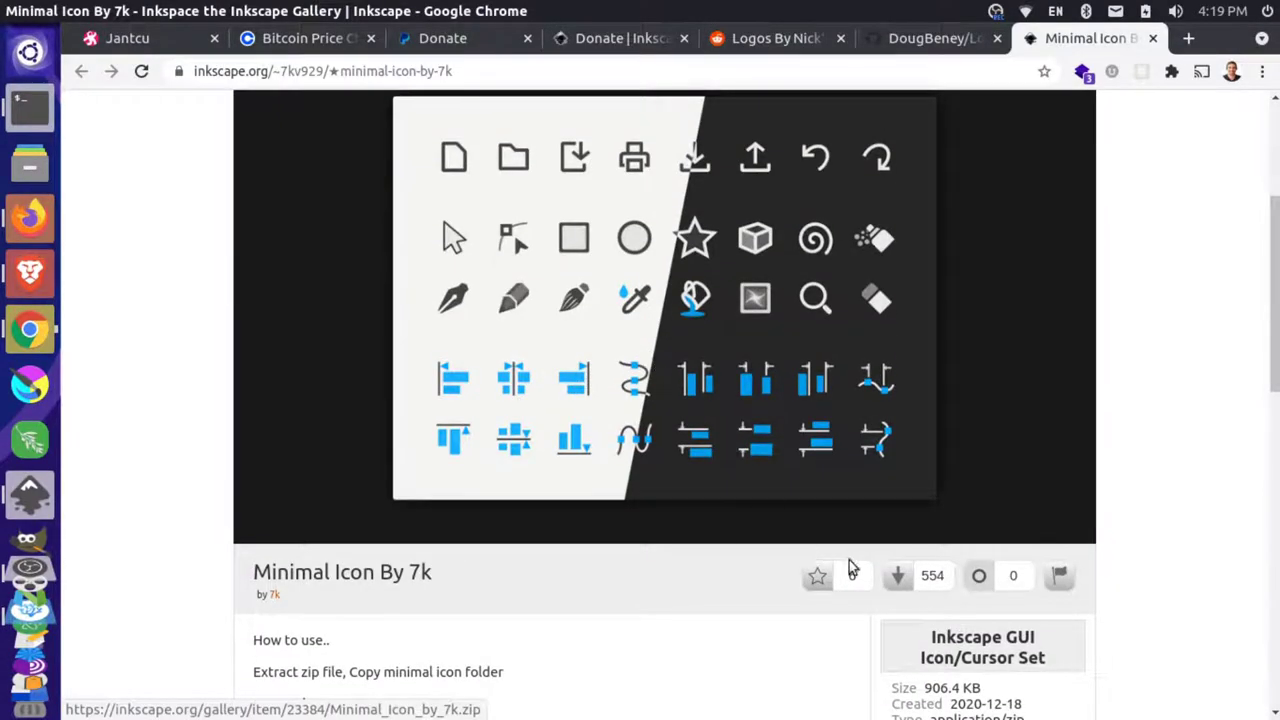
left_click(899, 580)
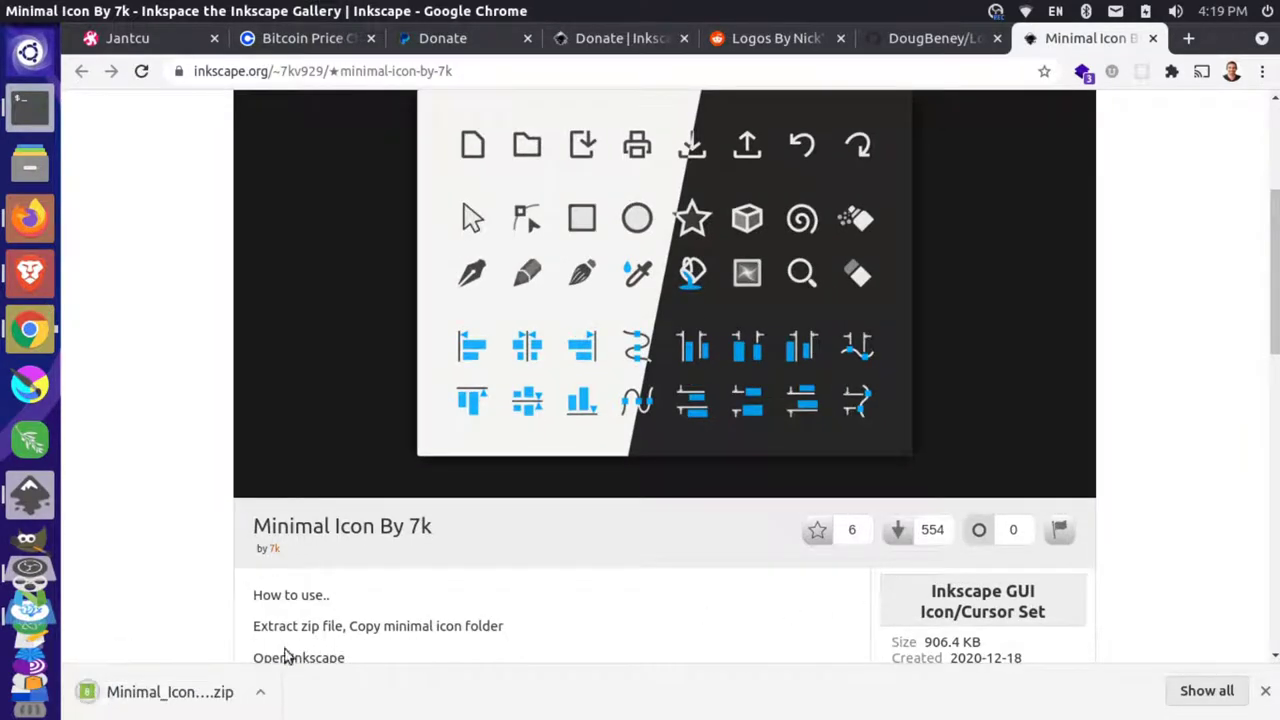
left_click(168, 694)
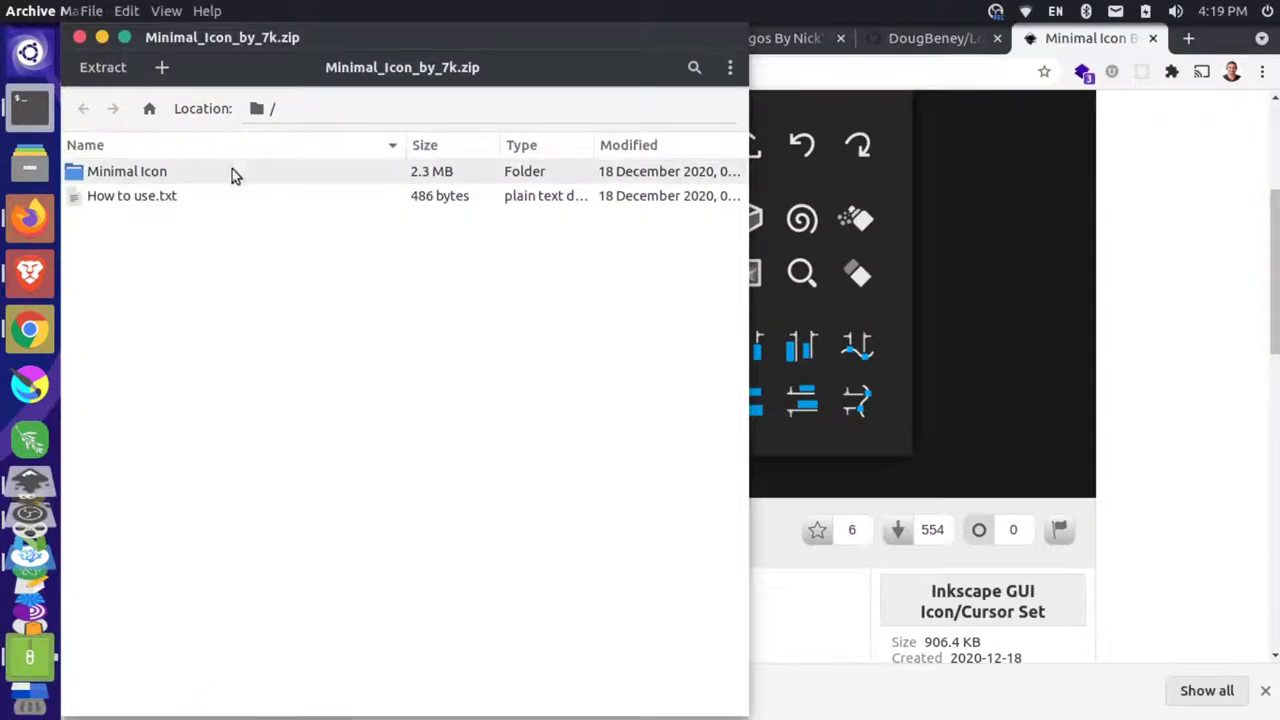
Extract the zip into Downloads, show the extracted files, and close Archive Manager
left_click(103, 67)
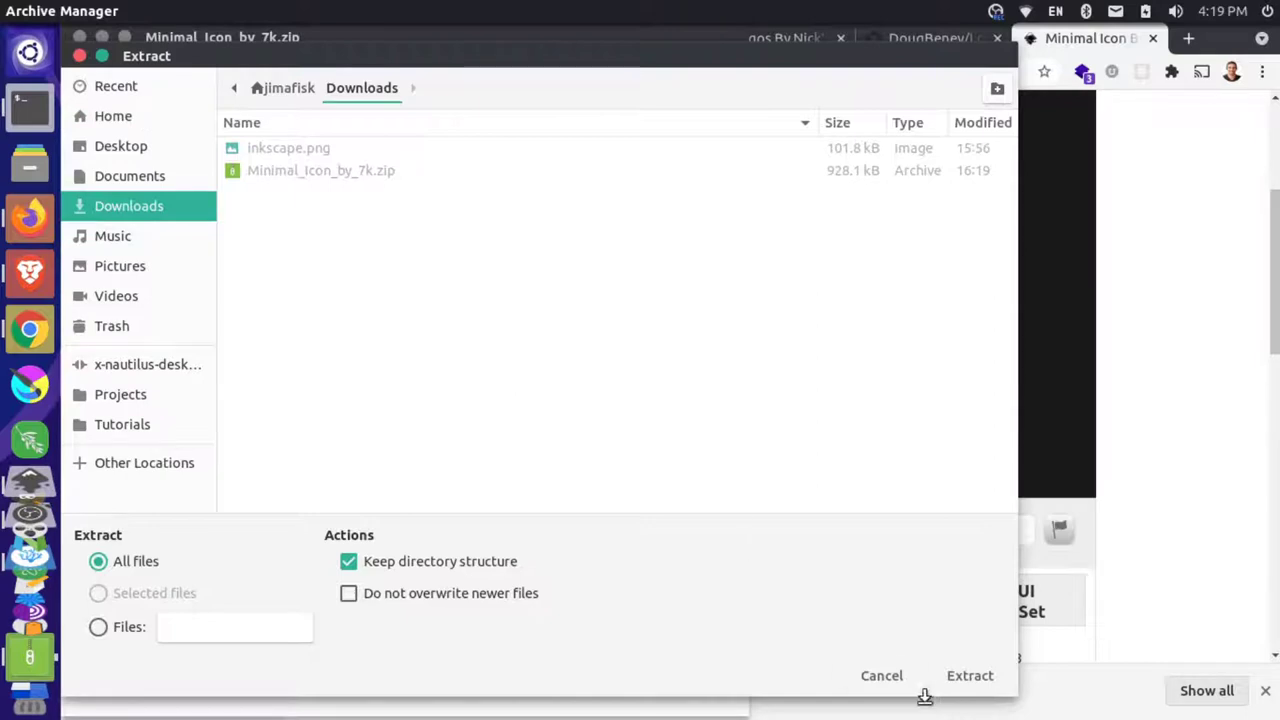
left_click(972, 682)
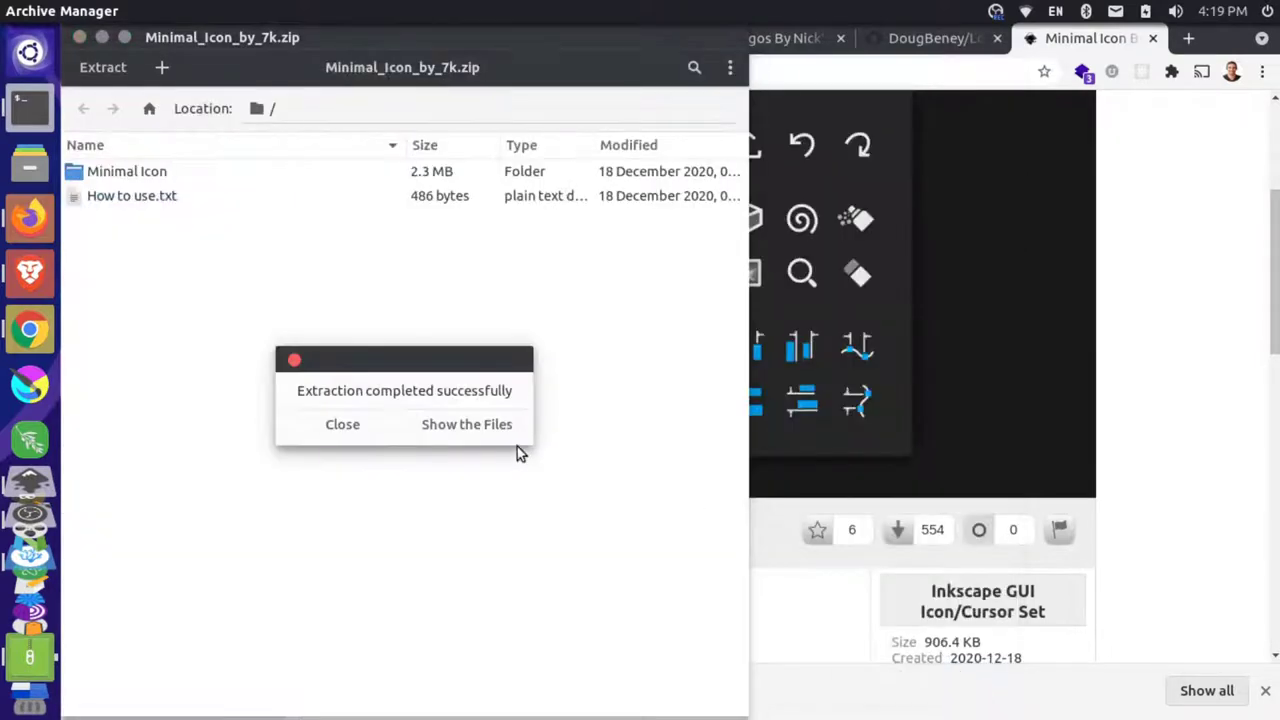
left_click(460, 428)
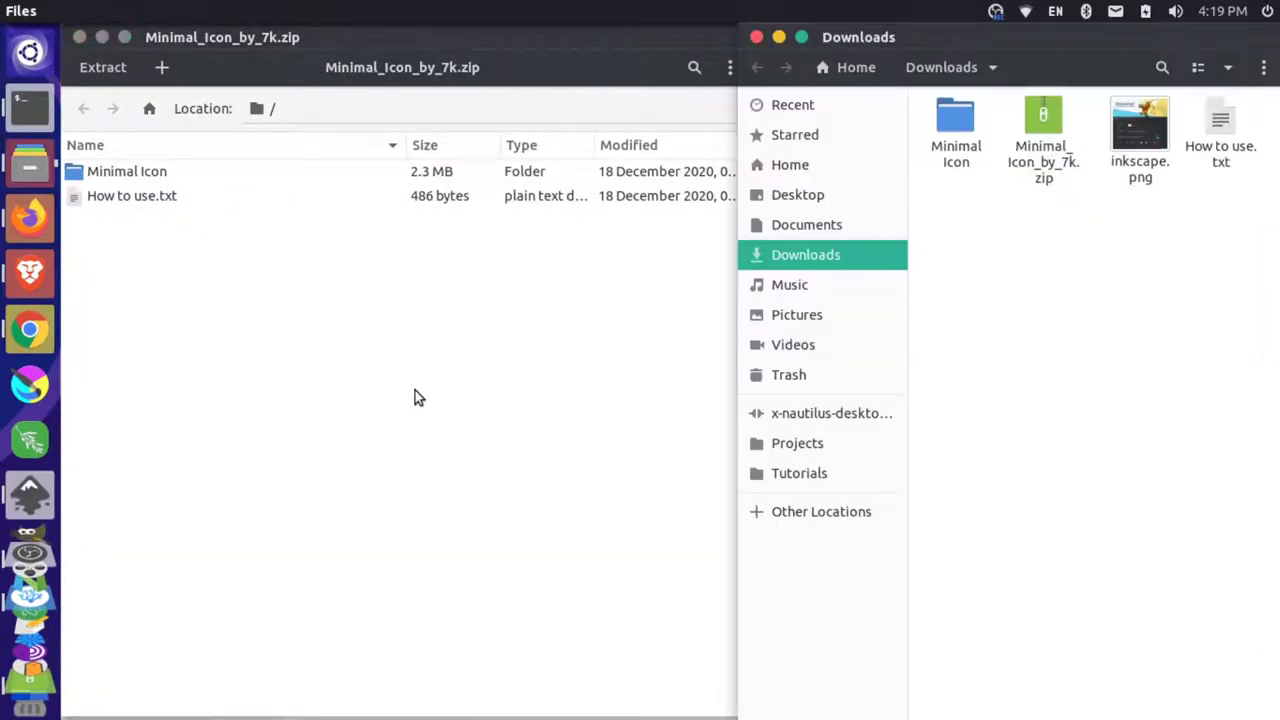
left_click(84, 38)
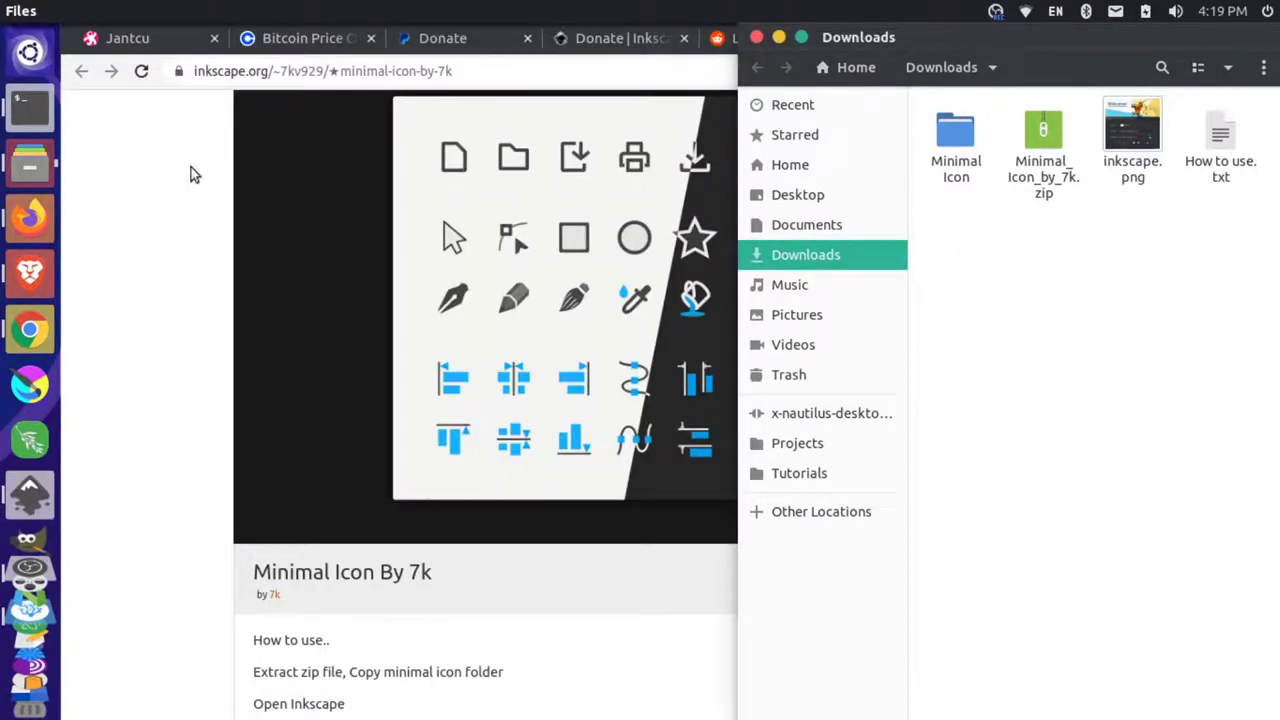
Open the user icons folder from Inkscape and move the Minimal Icon folder into it
left_click(30, 495)
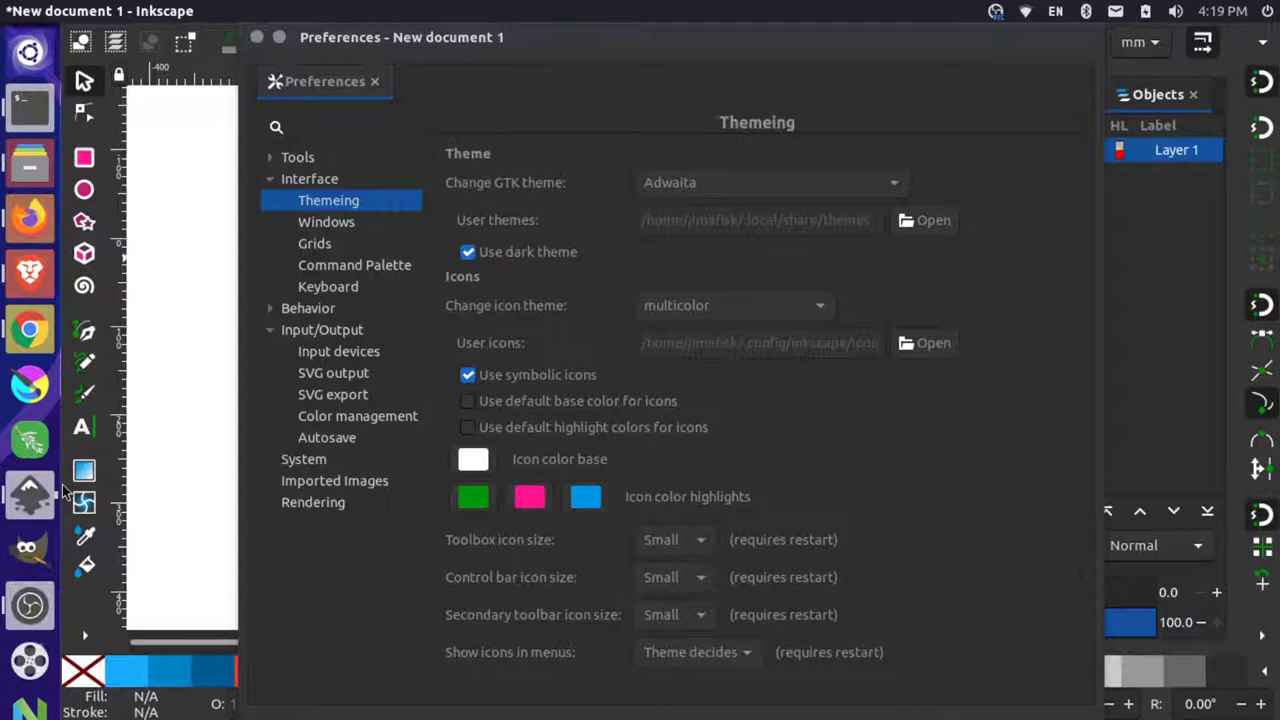
left_click(930, 348)
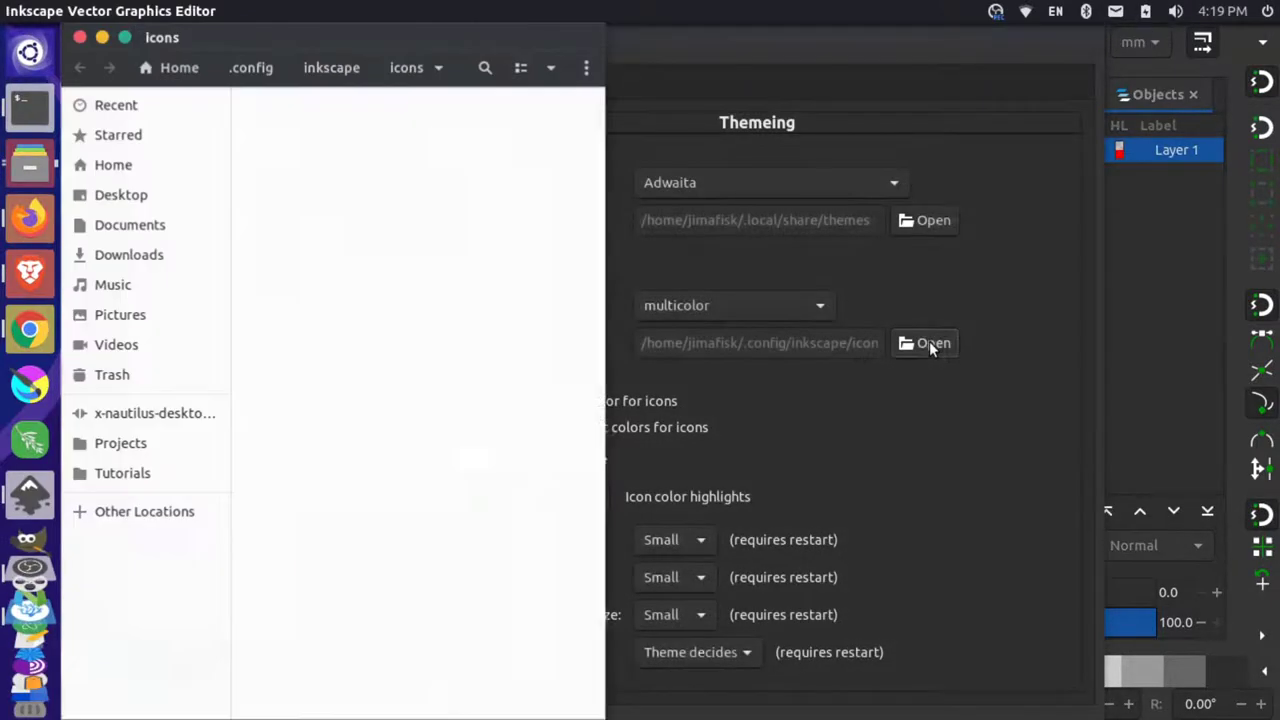
key("alt+Tab")
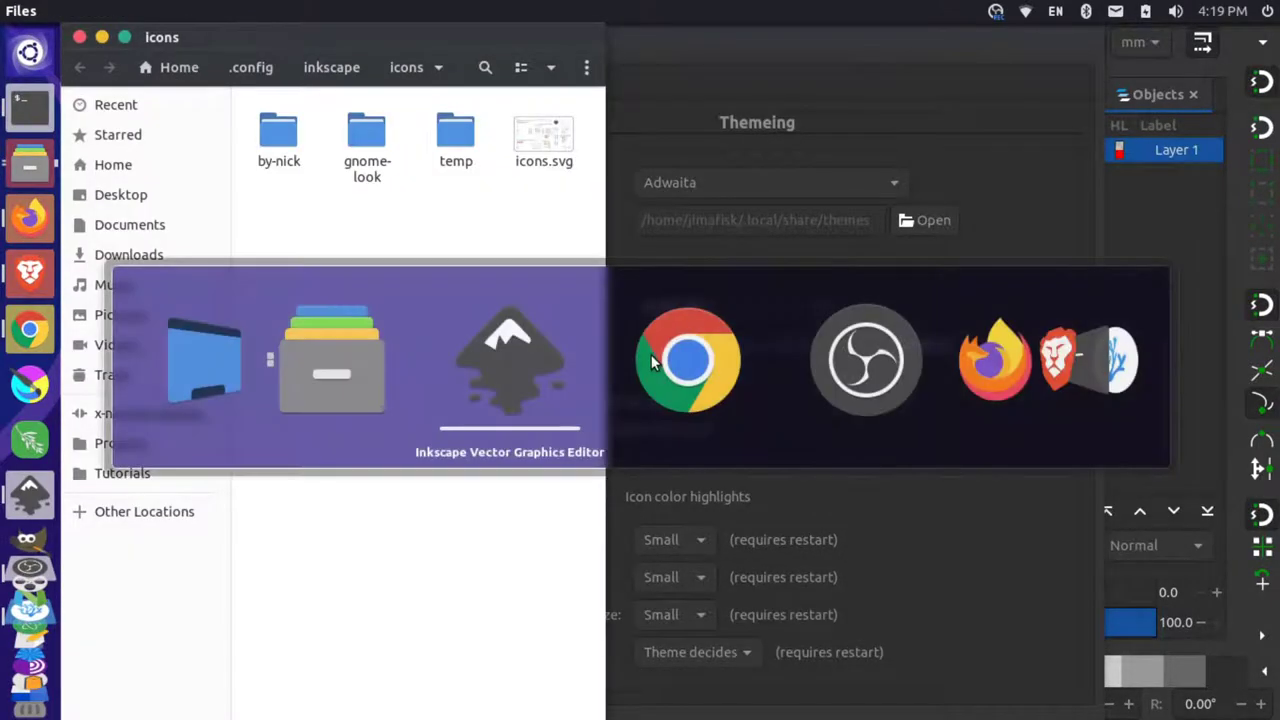
key("alt+shift+Tab")
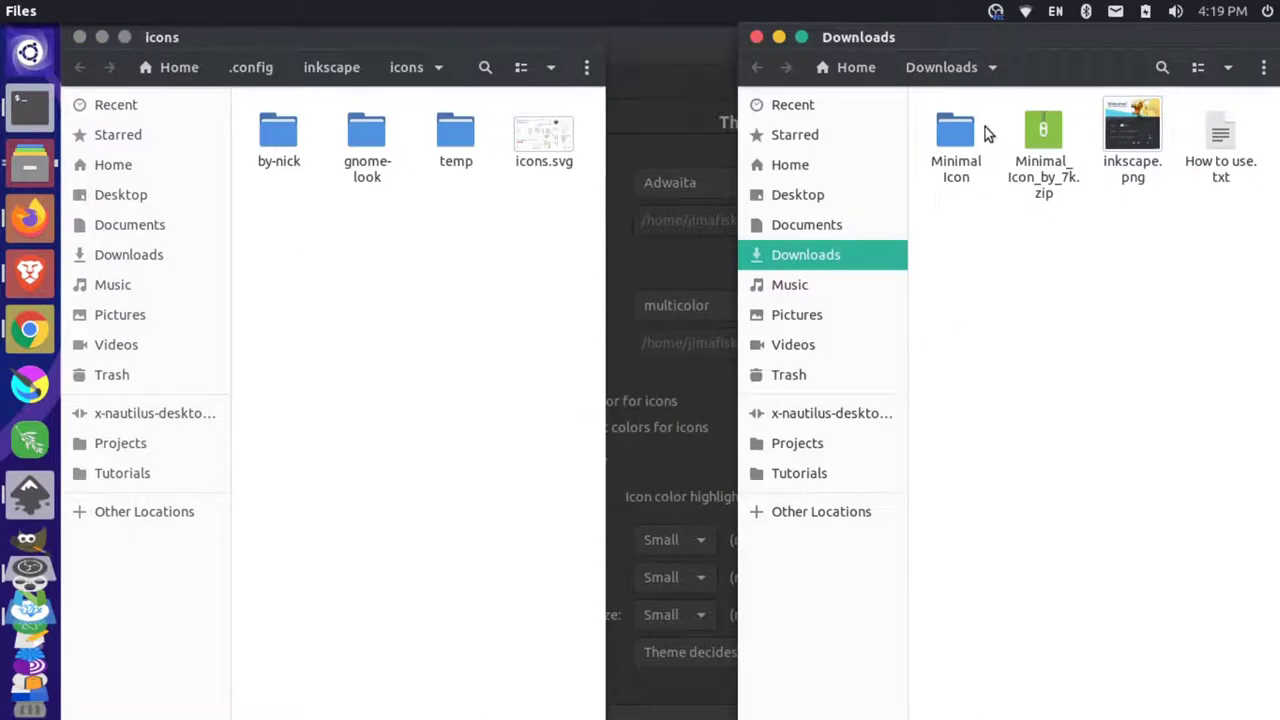
left_click_drag(957, 135, 340, 288)
left_click(466, 122)
Rename the Minimal Icon folder to minimal-icon
right_click(466, 155)
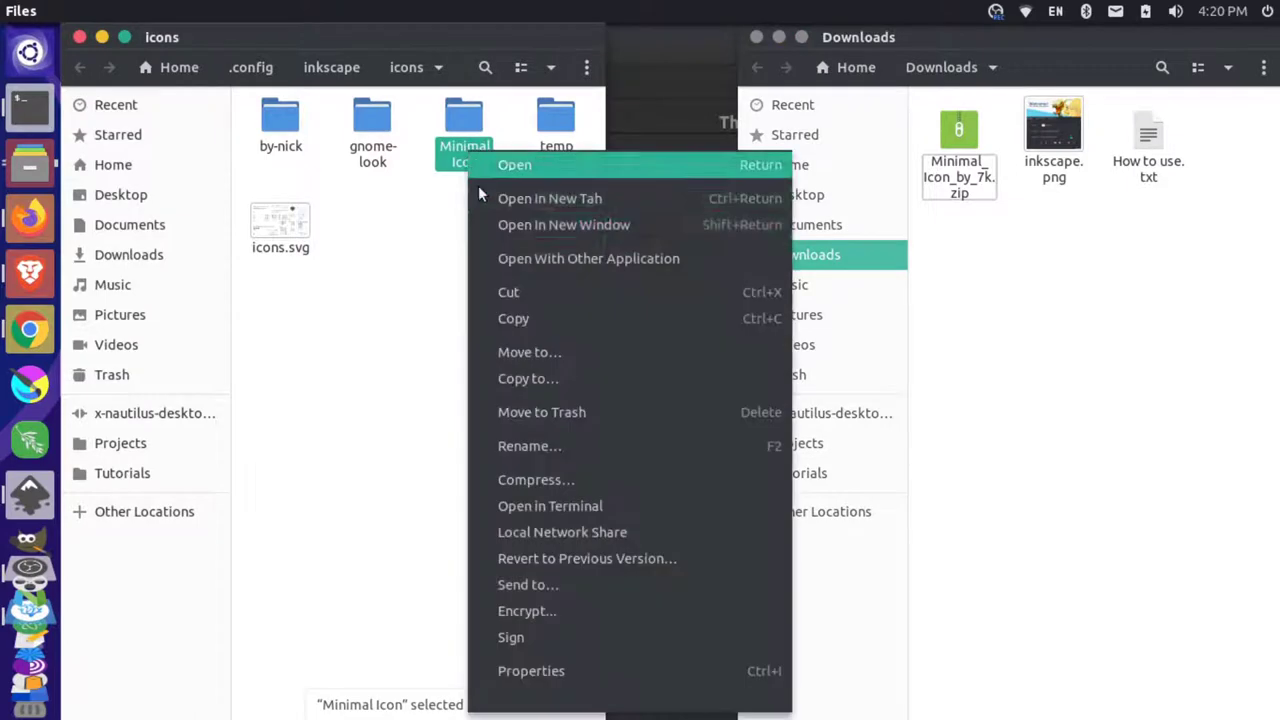
left_click(563, 443)
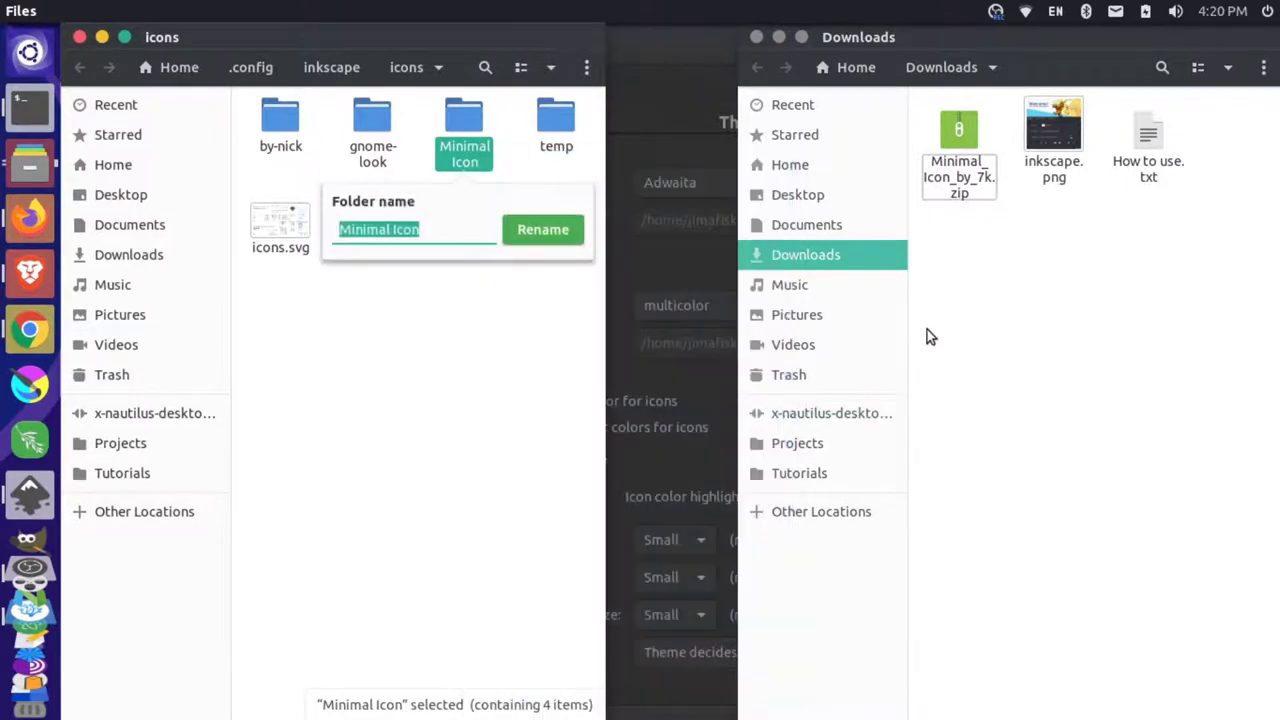
key("Home")
key("Delete")
type("m")
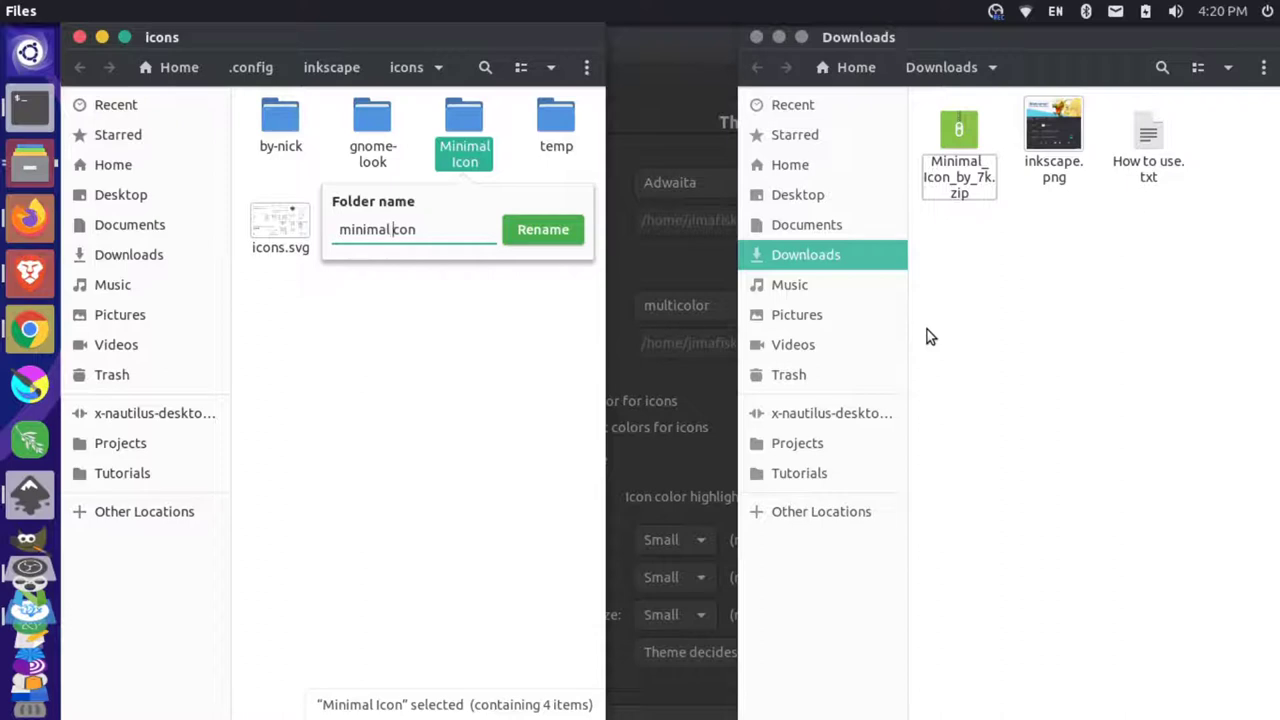
key("BackSpace")
type("-")
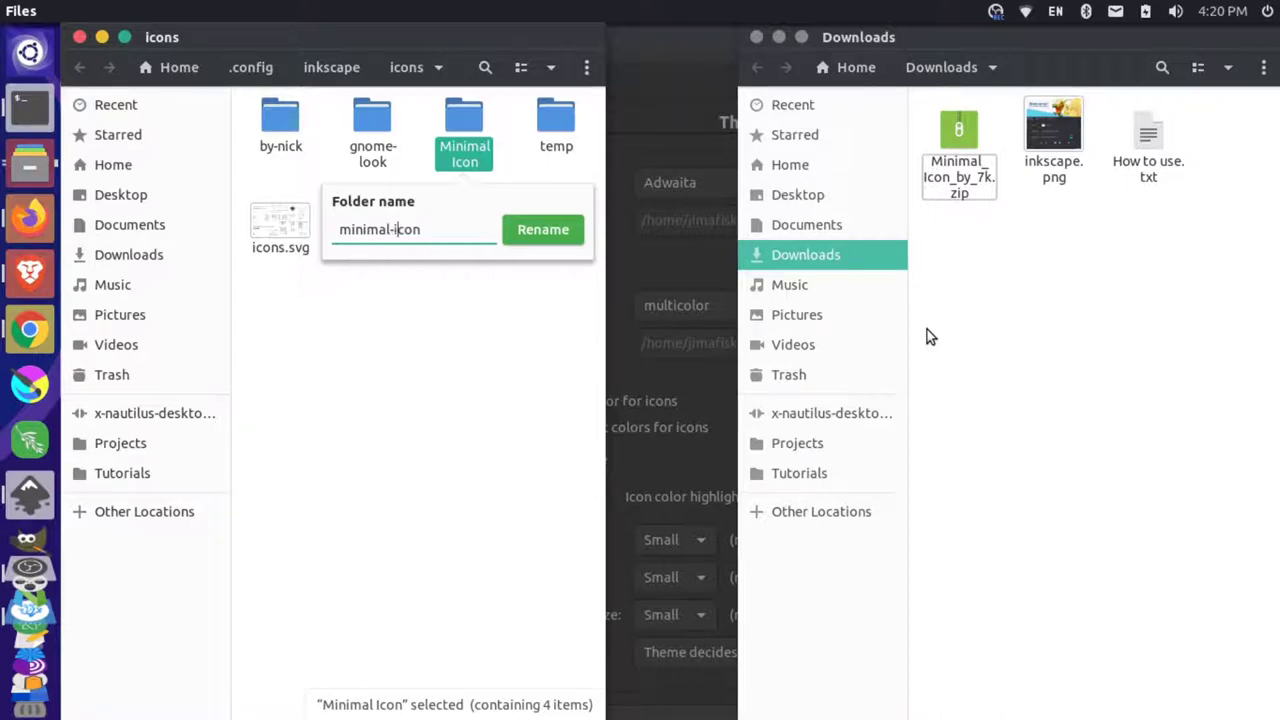
left_click(514, 238)
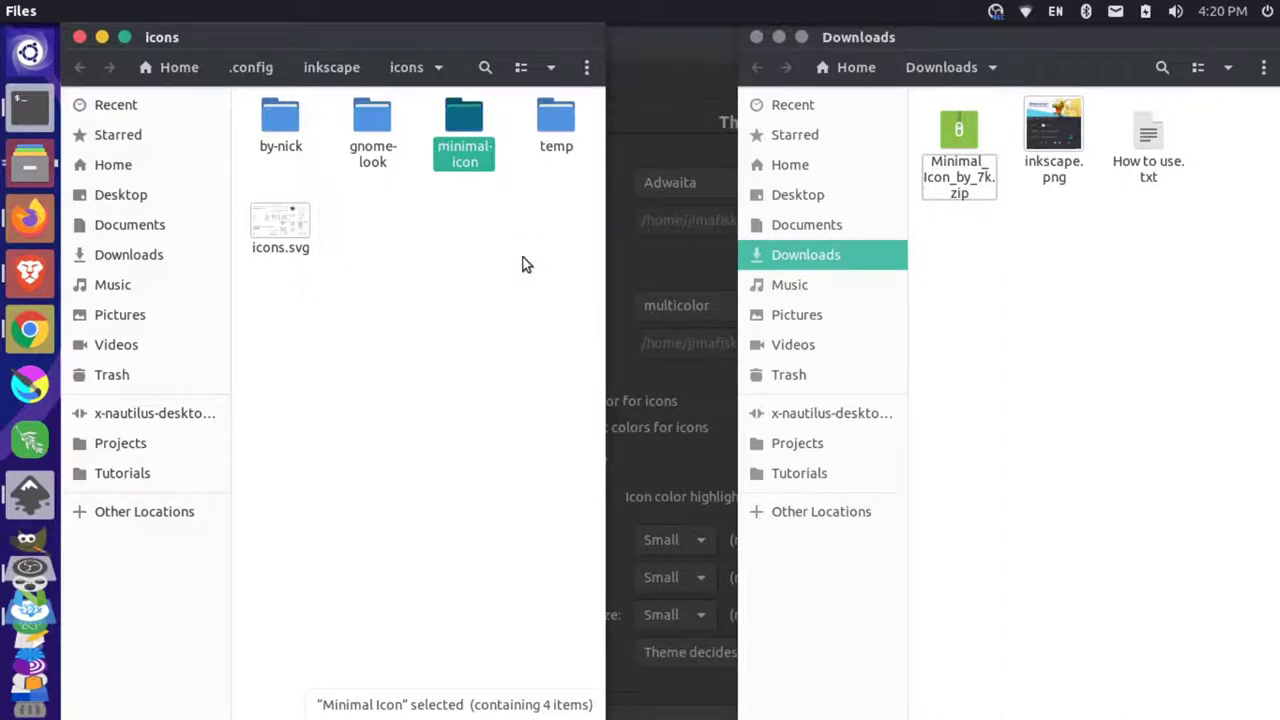
Close the icons folder window, the Downloads window and Inkscape Preferences
left_click(79, 39)
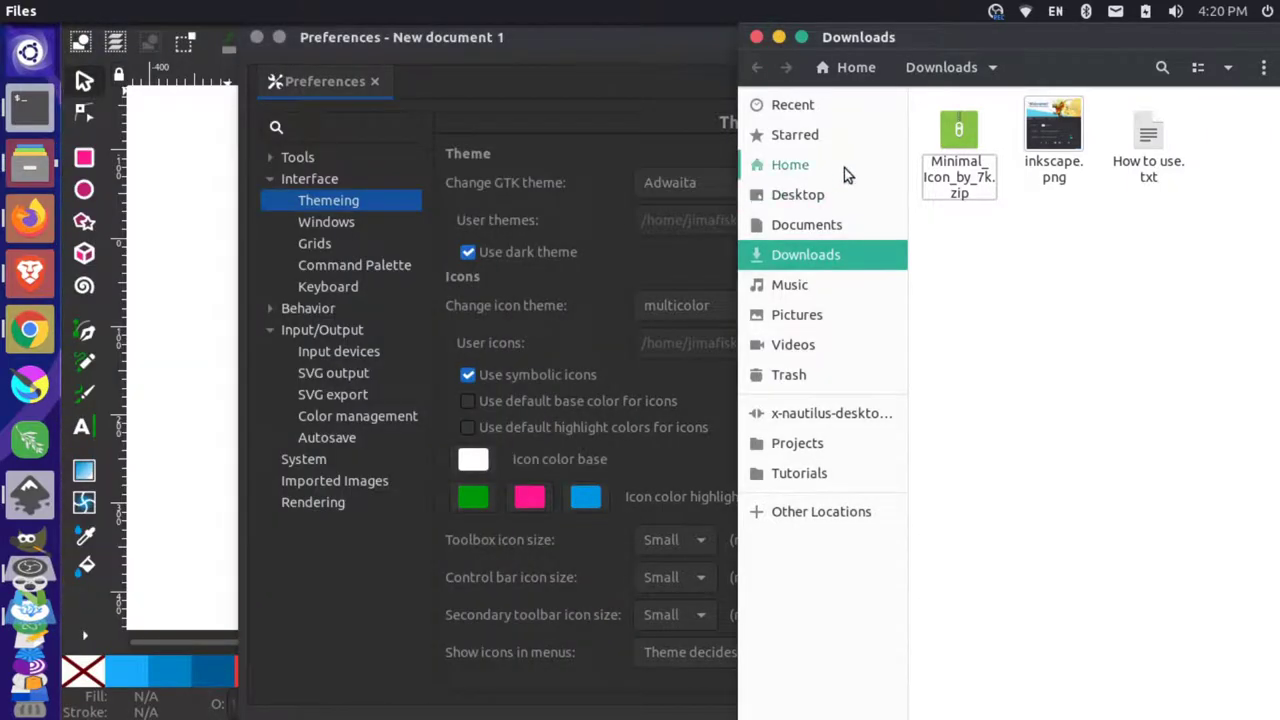
left_click(757, 37)
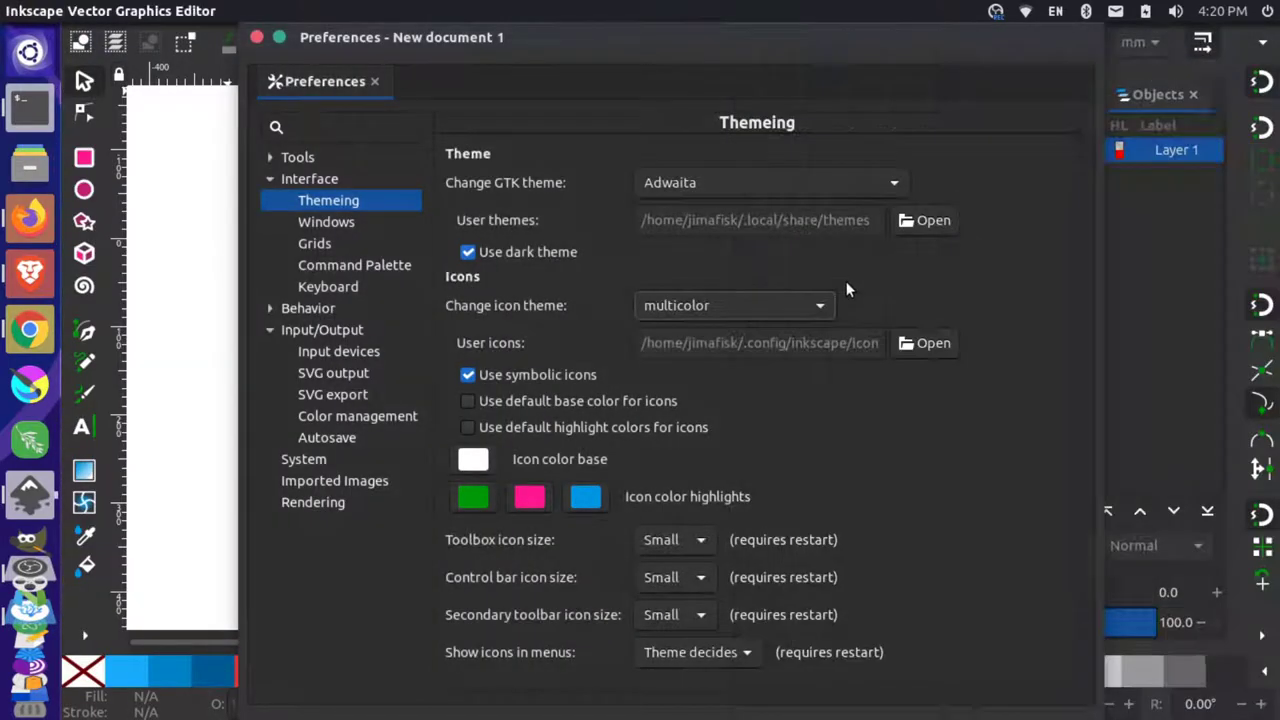
left_click(258, 38)
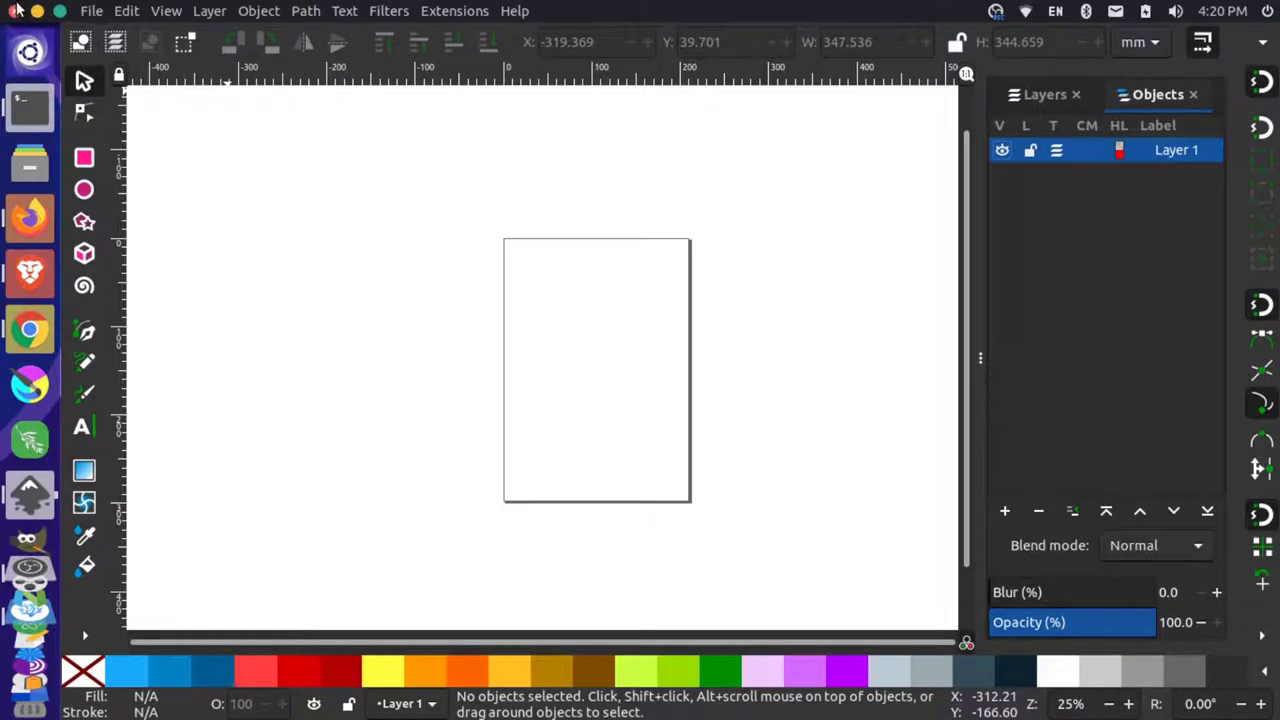
Quit Inkscape without saving, relaunch it from the dock and start a new blank document
left_click(16, 9)
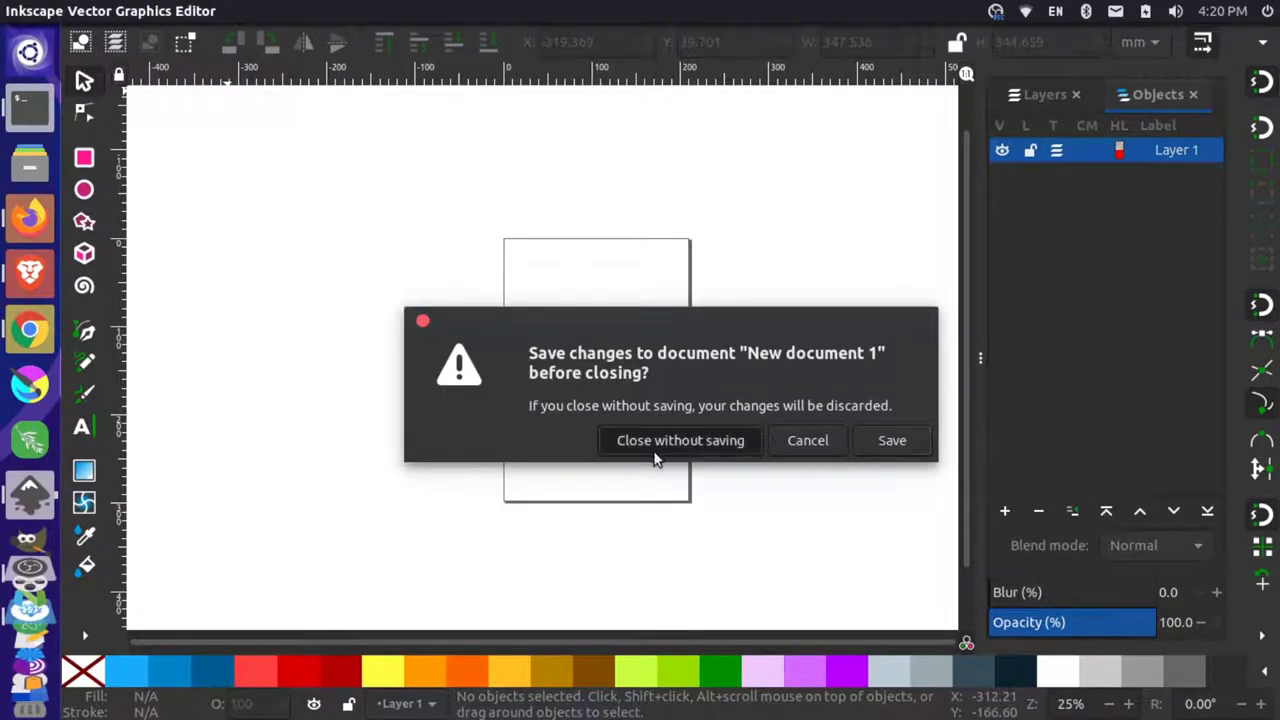
left_click(655, 440)
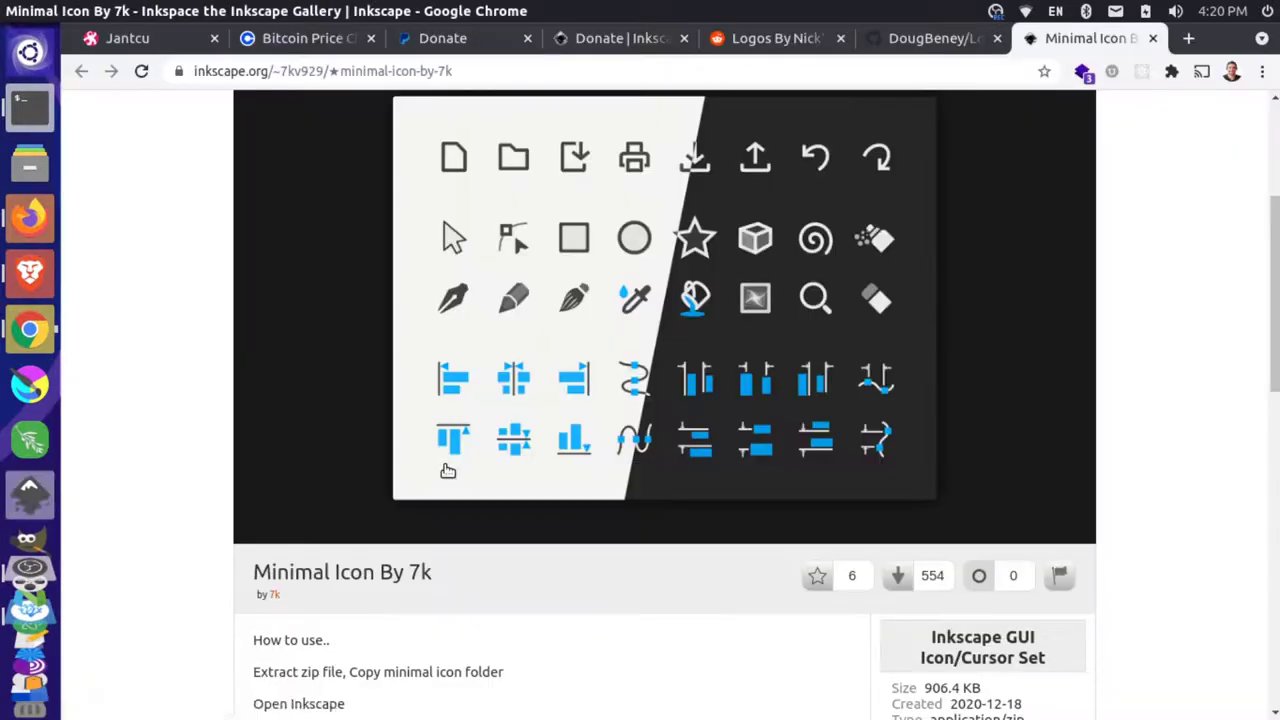
left_click(28, 495)
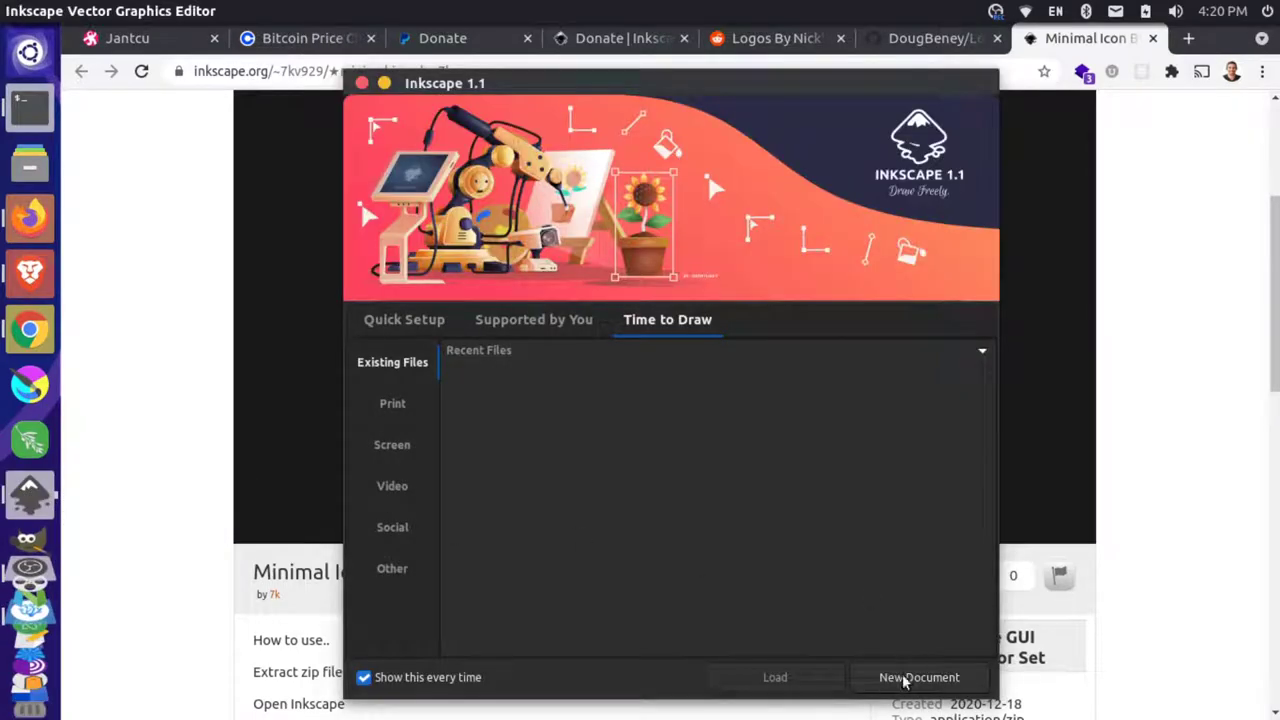
left_click(903, 679)
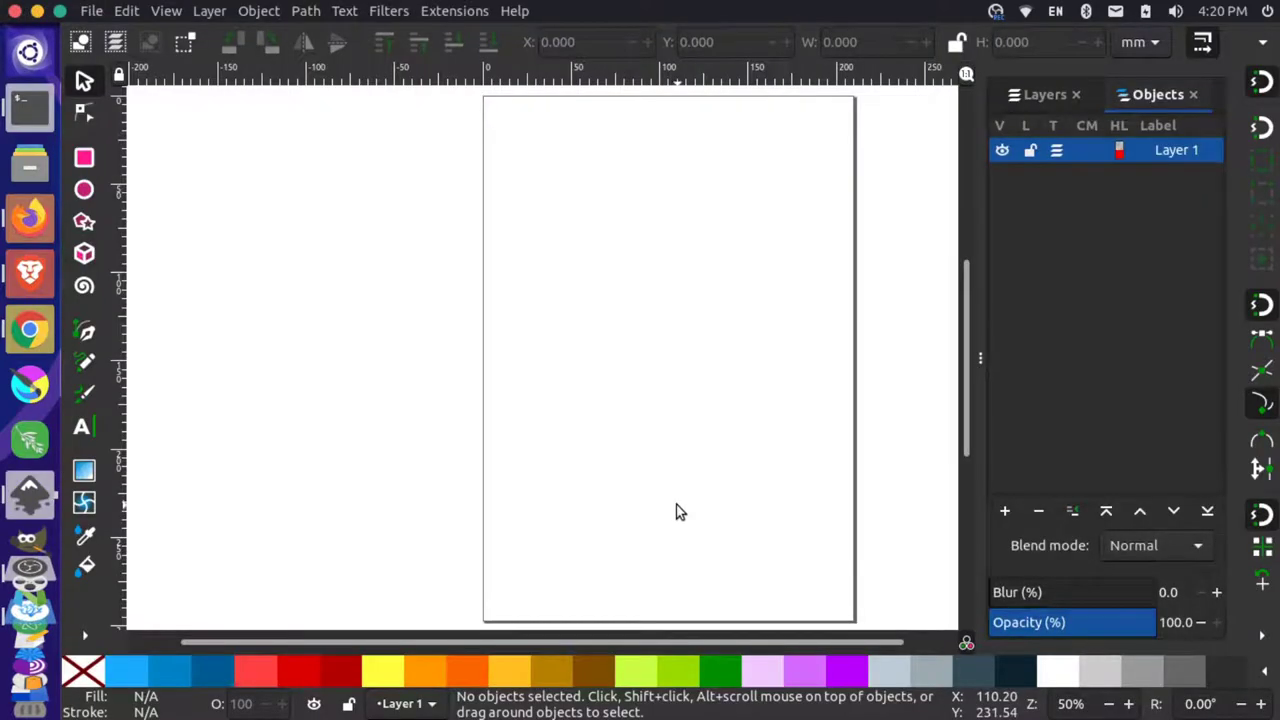
In Preferences, choose the minimal-icon icon theme and turn on symbolic icons
left_click(126, 10)
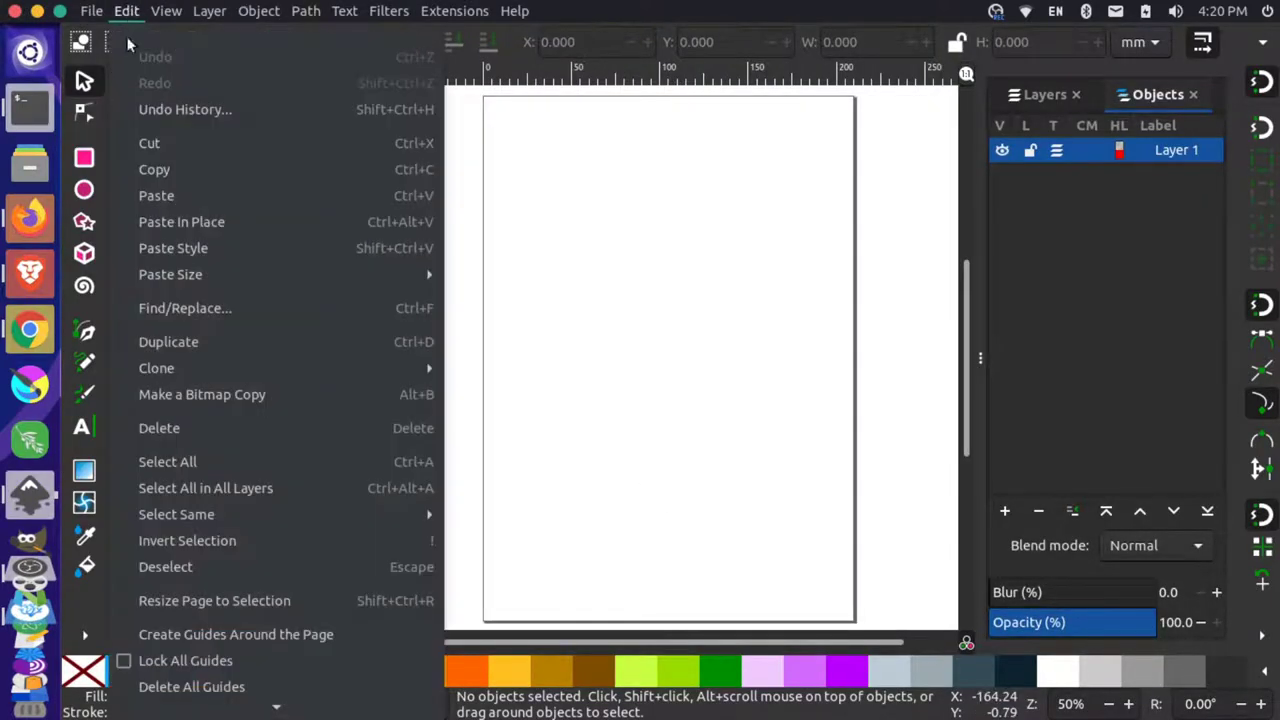
scroll(245, 590, "down", 3)
left_click(238, 682)
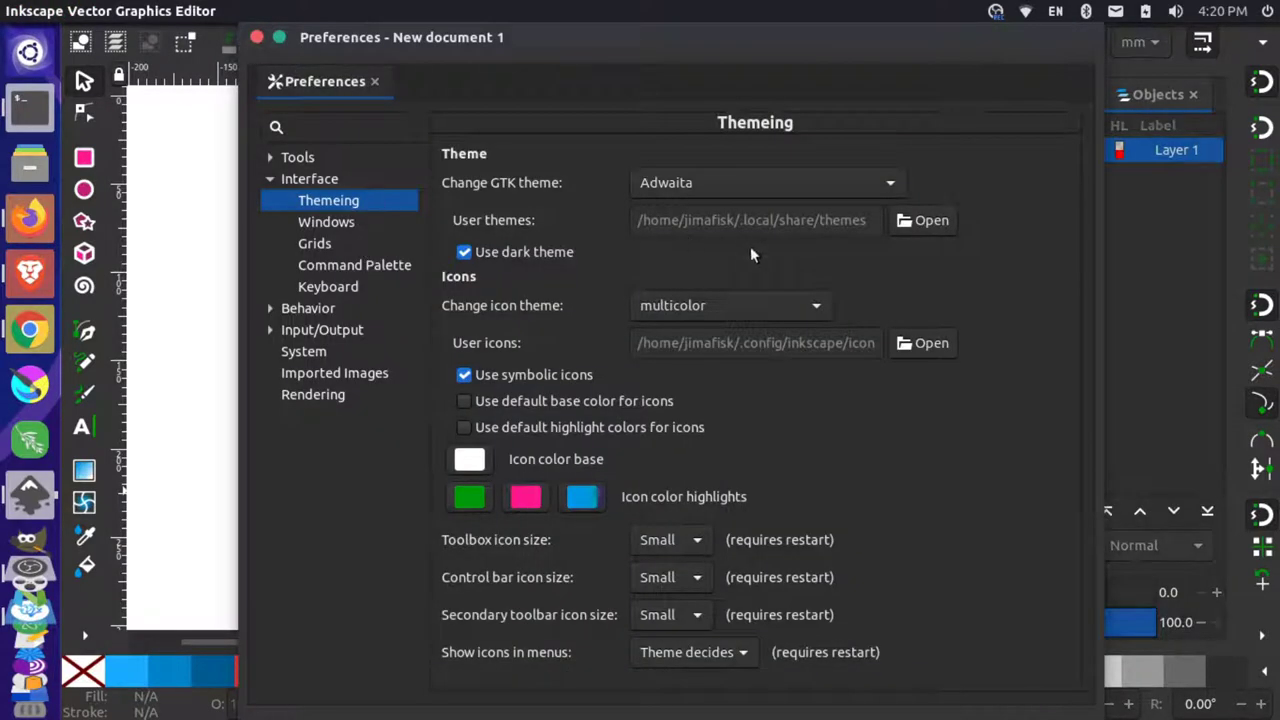
left_click(767, 300)
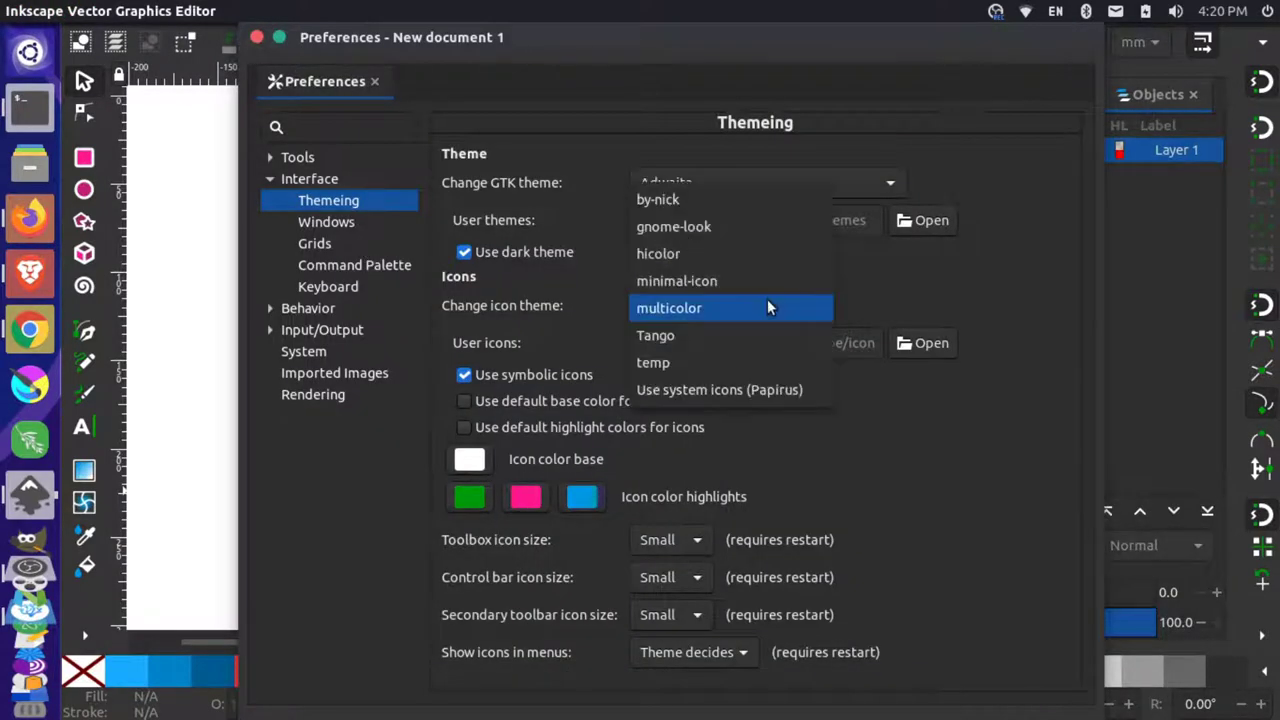
left_click(716, 284)
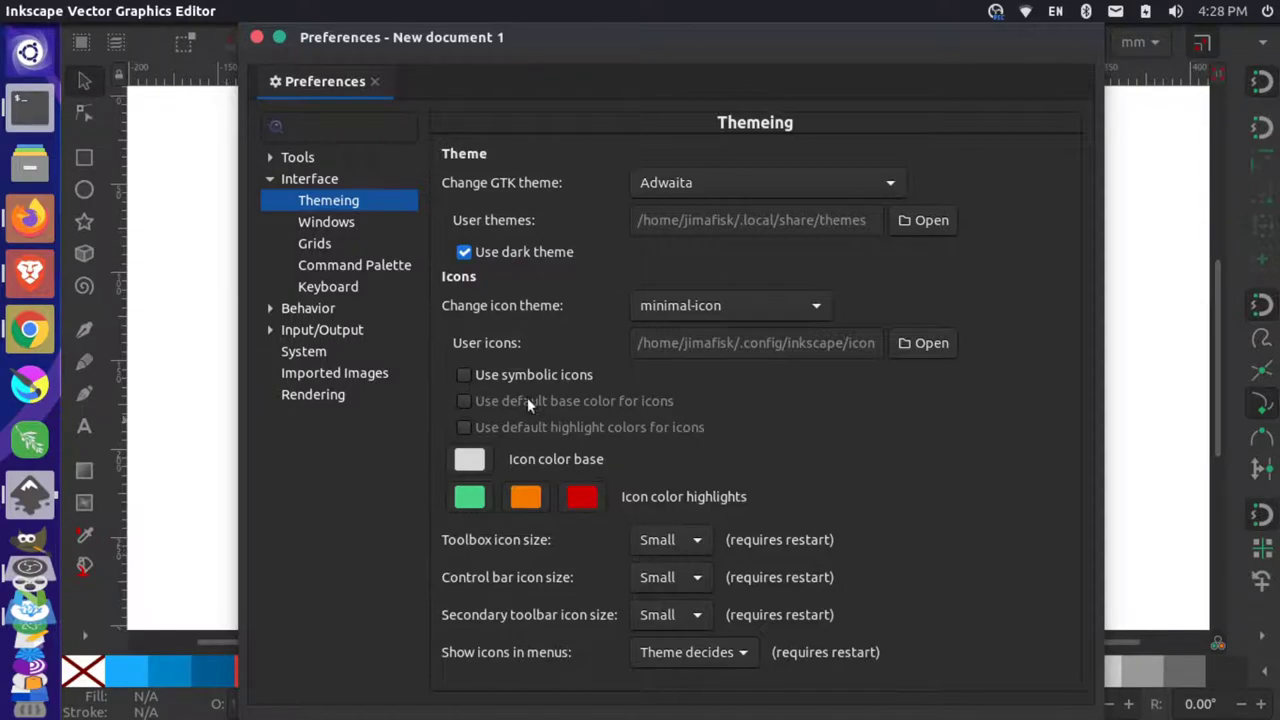
left_click(508, 375)
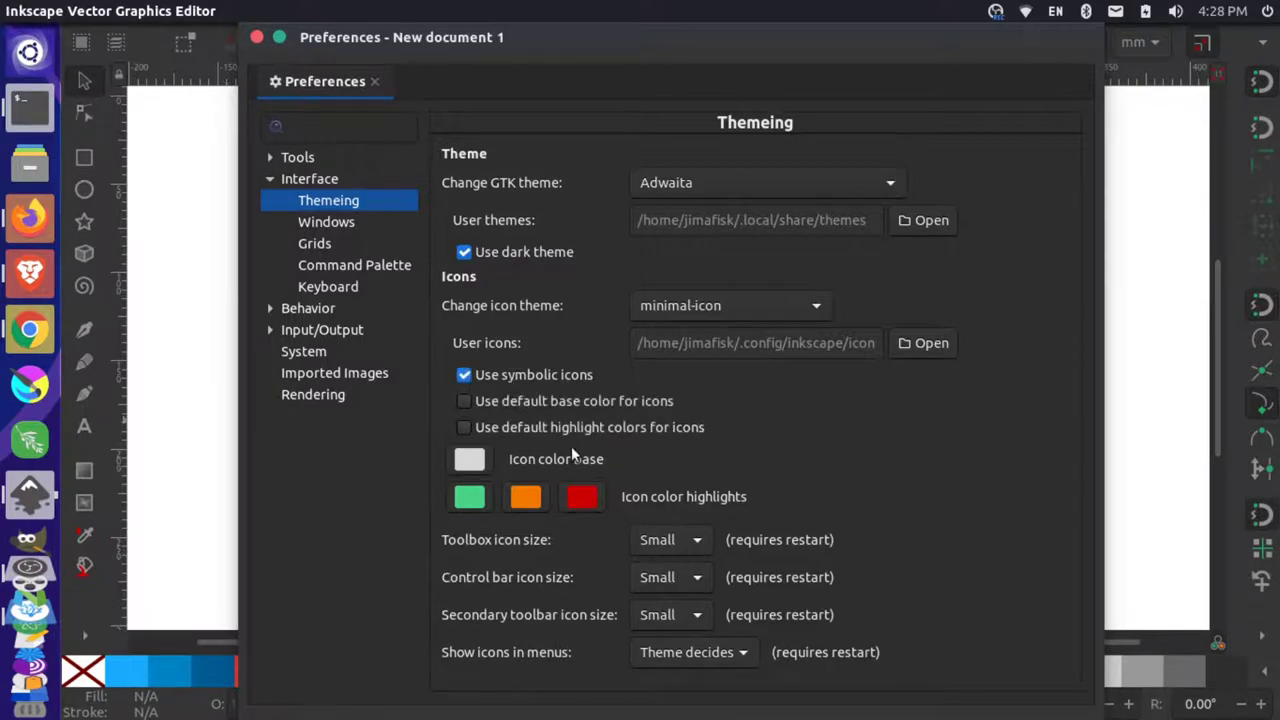
Set the third icon highlight colour to cyan (hue 180), then close Preferences
left_click(586, 497)
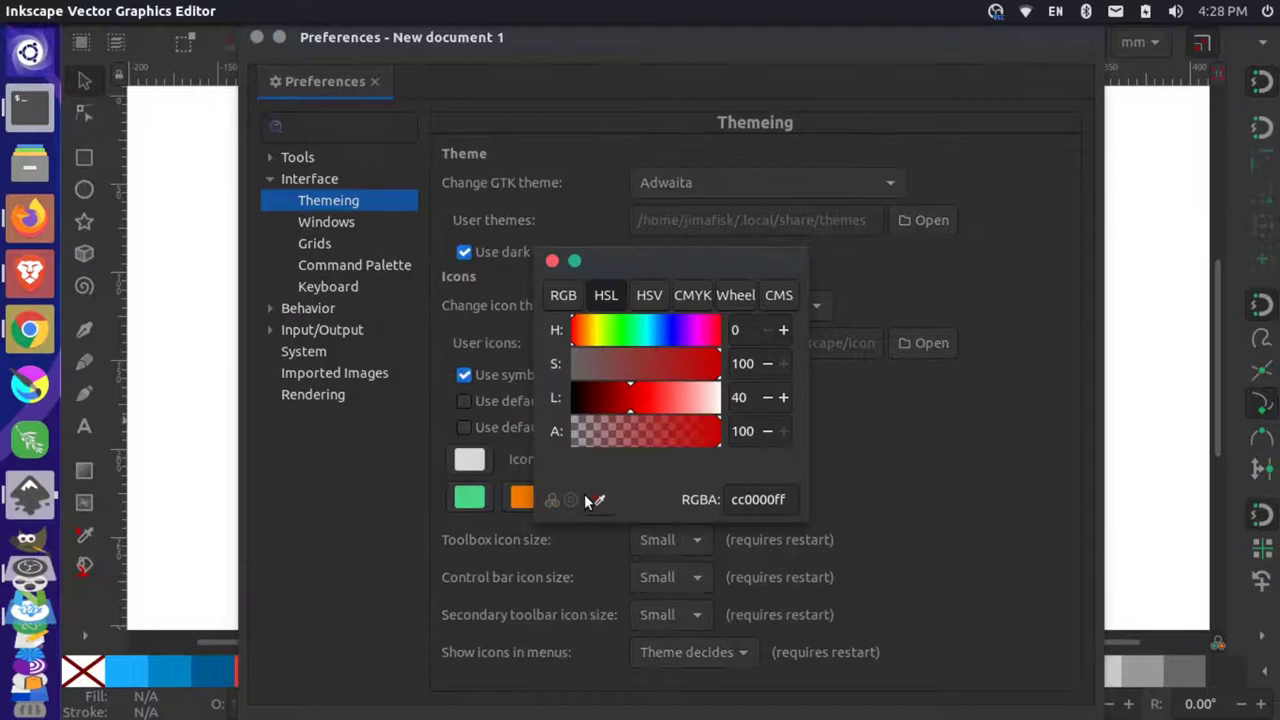
left_click(610, 332)
left_click_drag(637, 342, 645, 337)
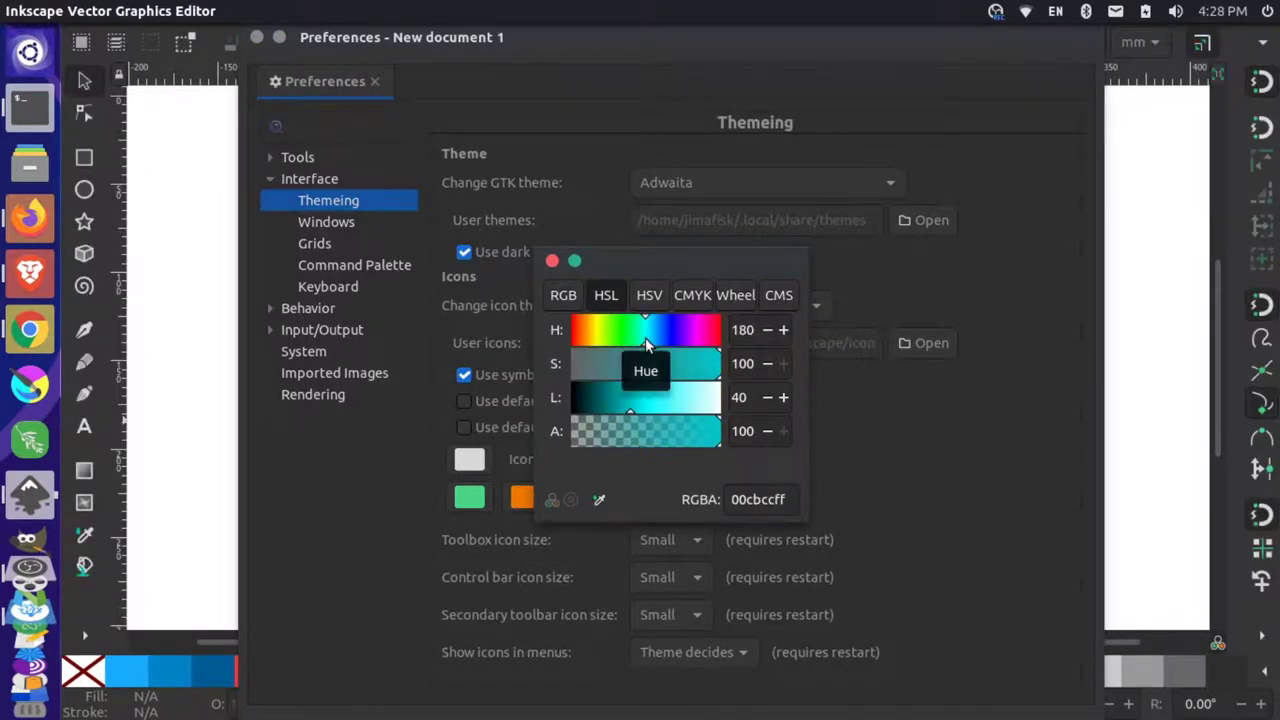
left_click(551, 260)
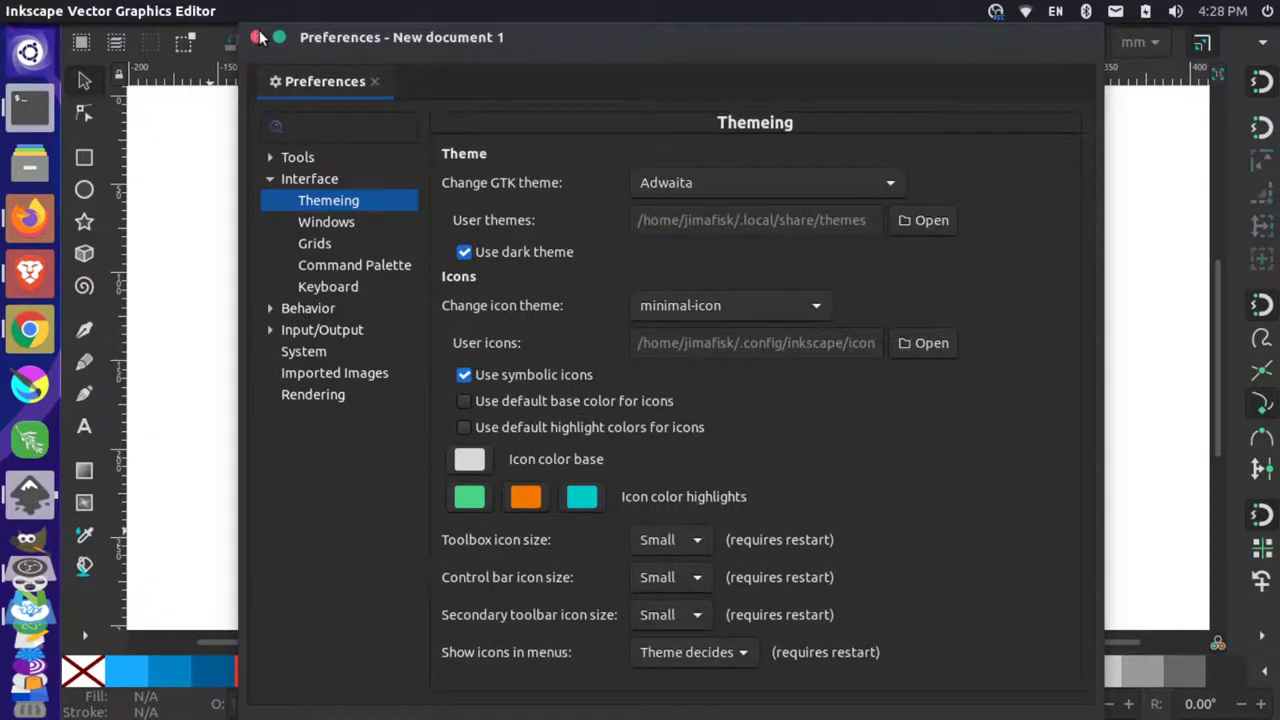
left_click(257, 37)
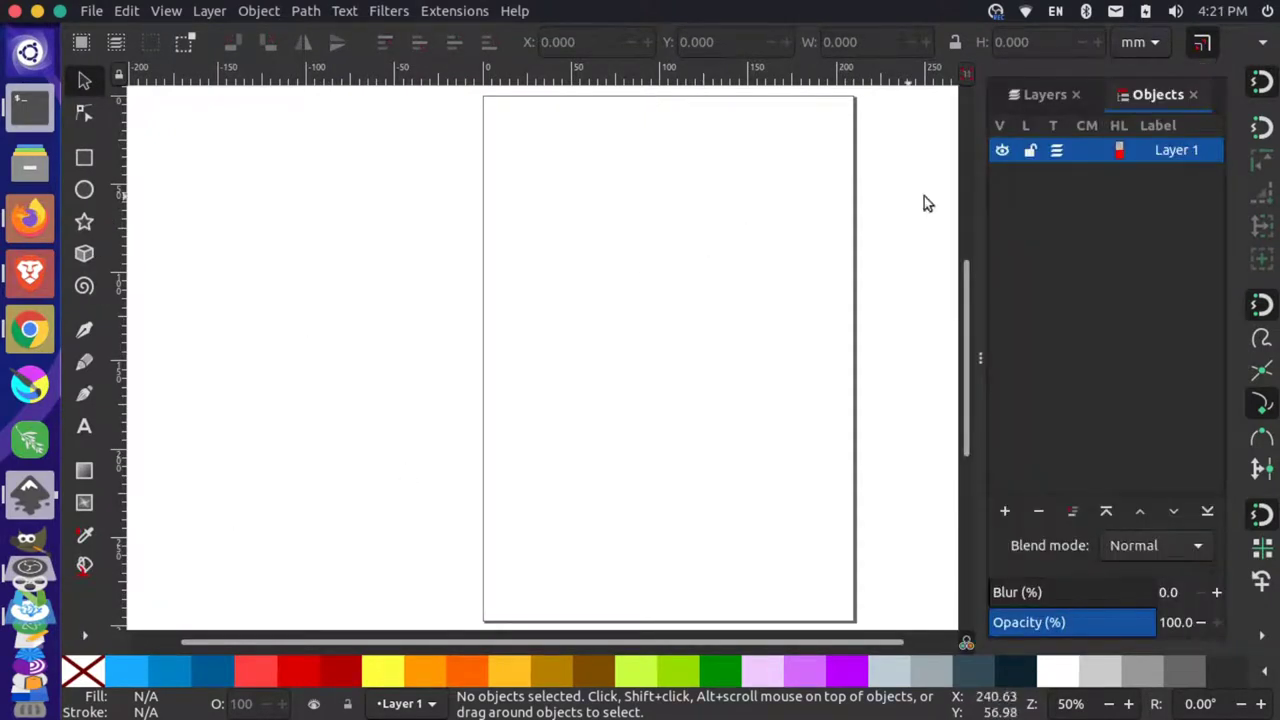
Close the Layers and Objects dock panels, then reopen Objects and Layers from the Object and Layer menus
left_click(1077, 94)
left_click(1085, 95)
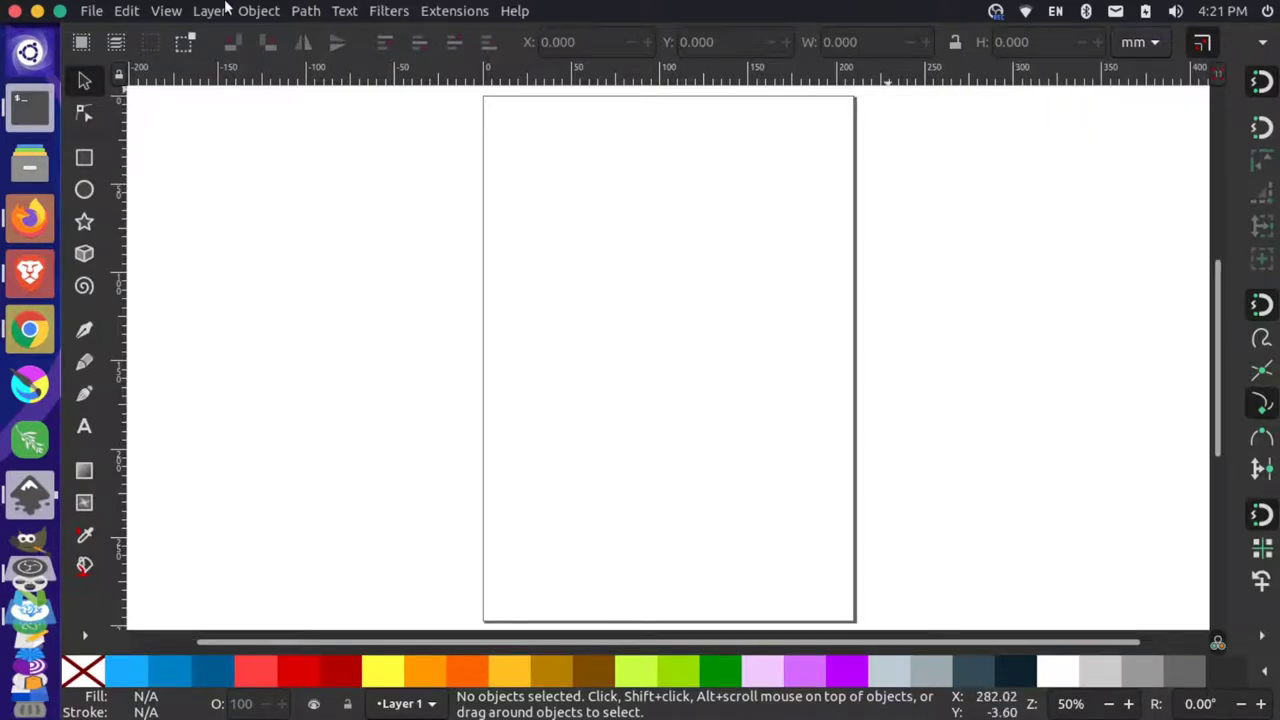
left_click(255, 11)
left_click(291, 57)
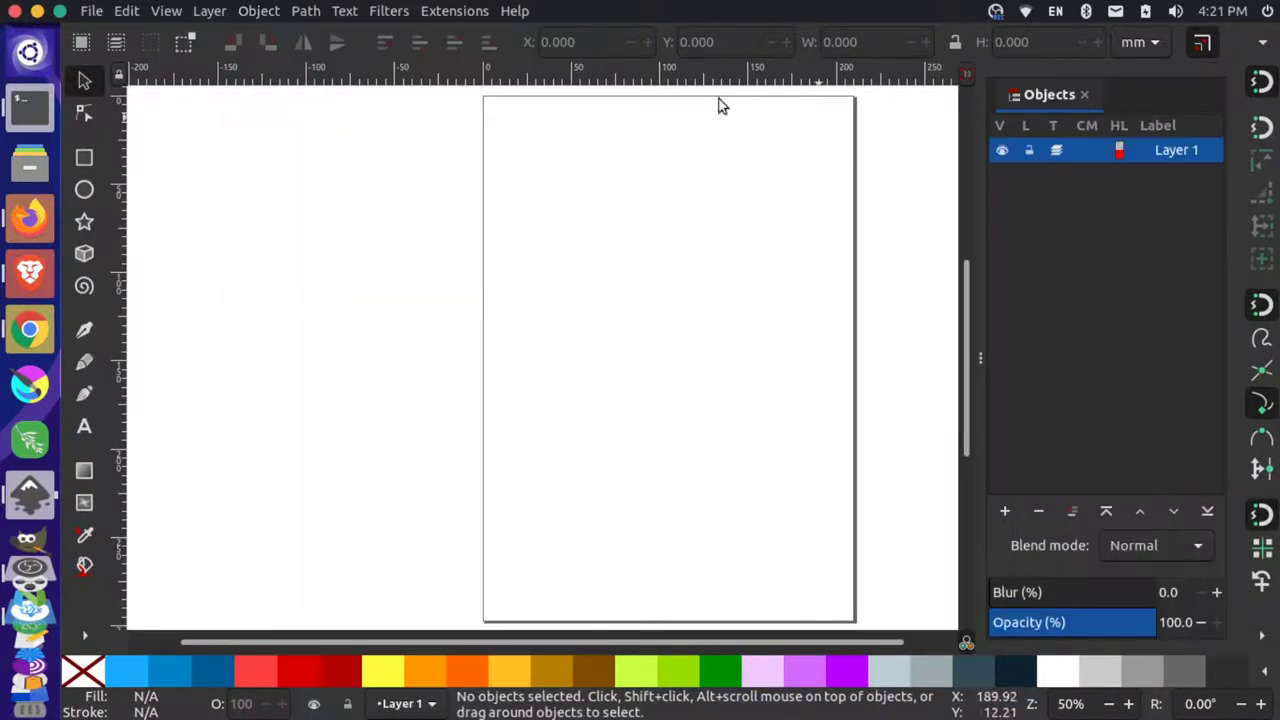
left_click(209, 11)
left_click(239, 39)
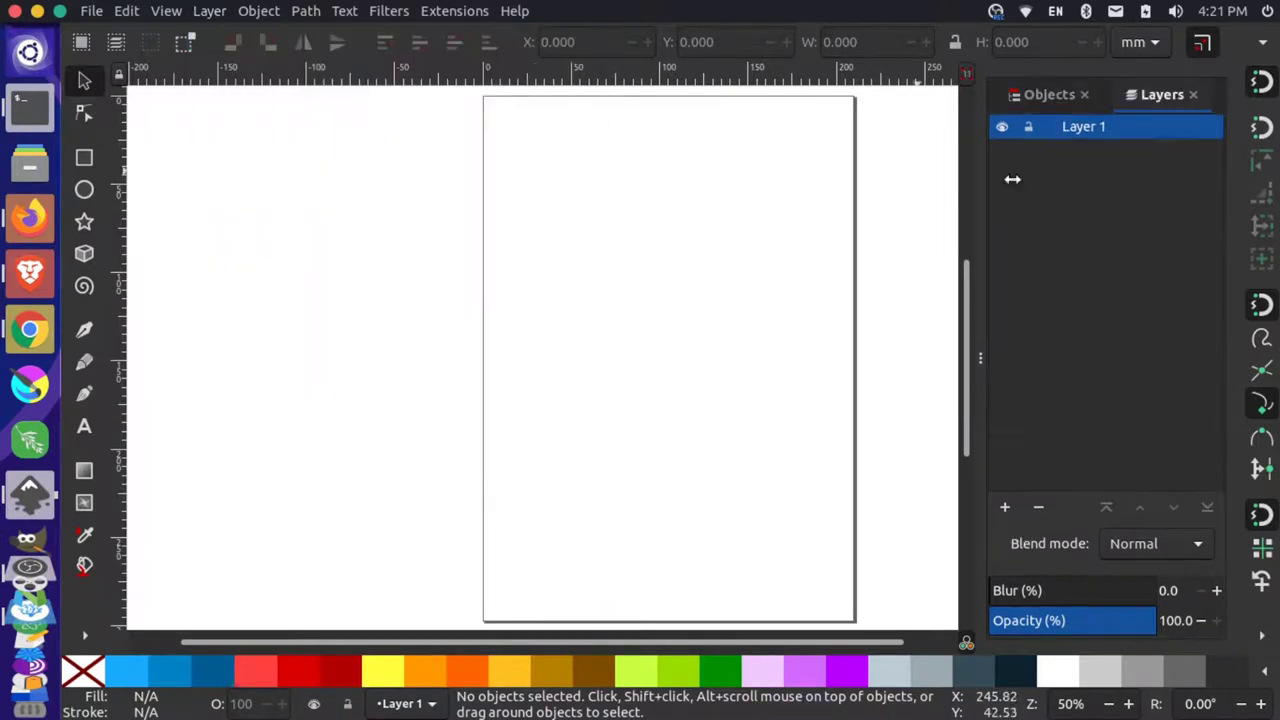
Draw three overlapping blue rectangles running from the page's upper left to lower right
key("r")
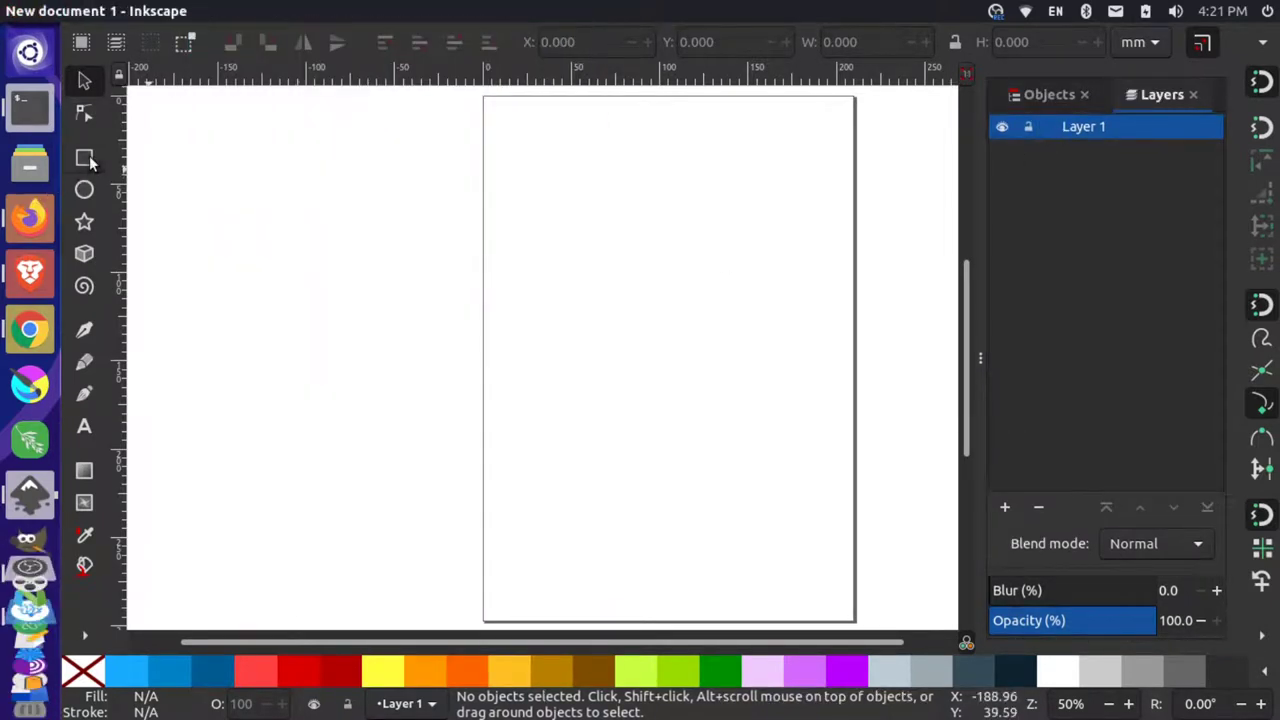
left_click_drag(506, 193, 646, 297)
left_click_drag(601, 251, 756, 385)
left_click_drag(710, 341, 824, 440)
In the Objects panel, hide and re-show rect35, rect33 and rect31, leaving all visible
left_click(1049, 94)
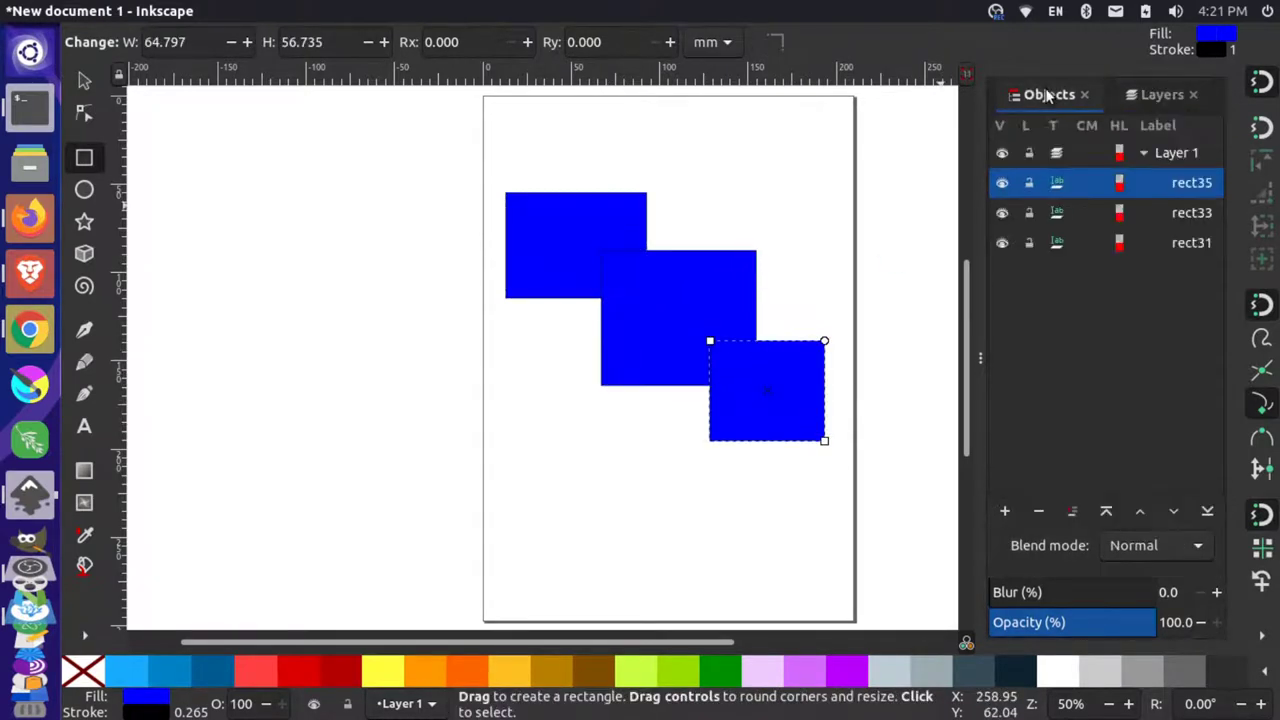
left_click(1002, 184)
left_click(1002, 184)
left_click(1002, 213)
left_click(1002, 213)
left_click(1002, 243)
left_click(1002, 213)
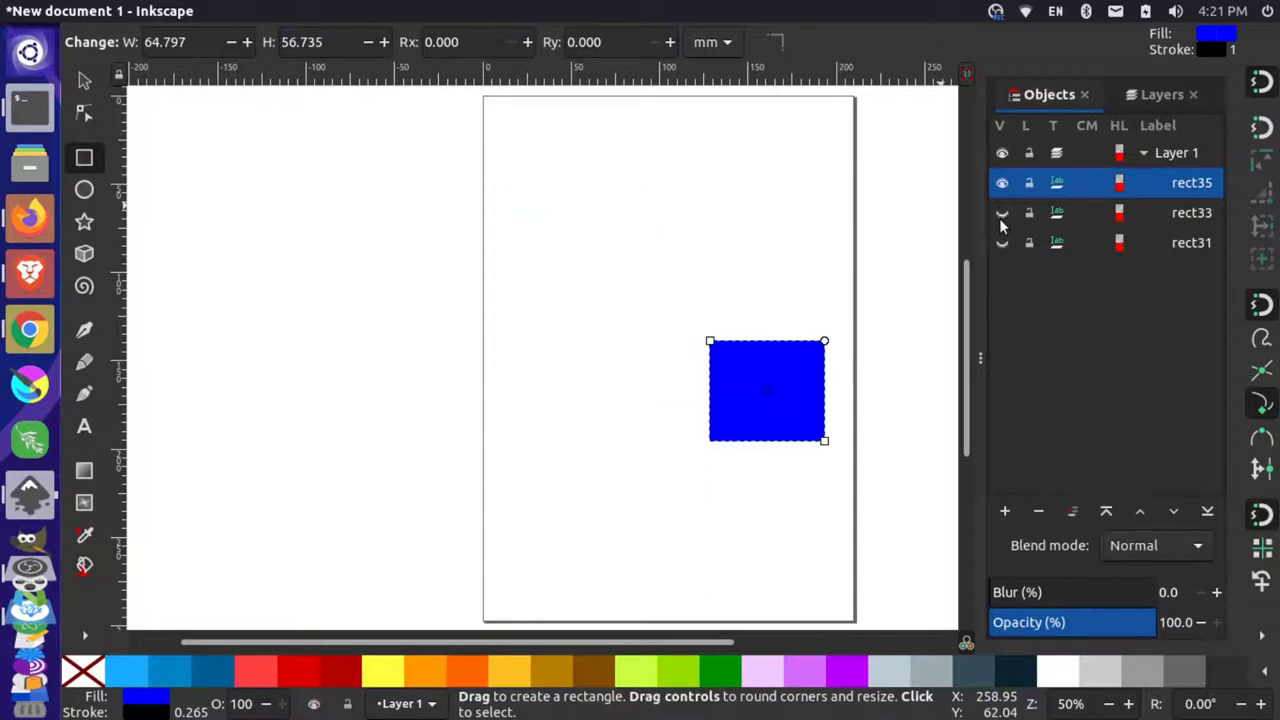
left_click(1002, 213)
left_click(1002, 243)
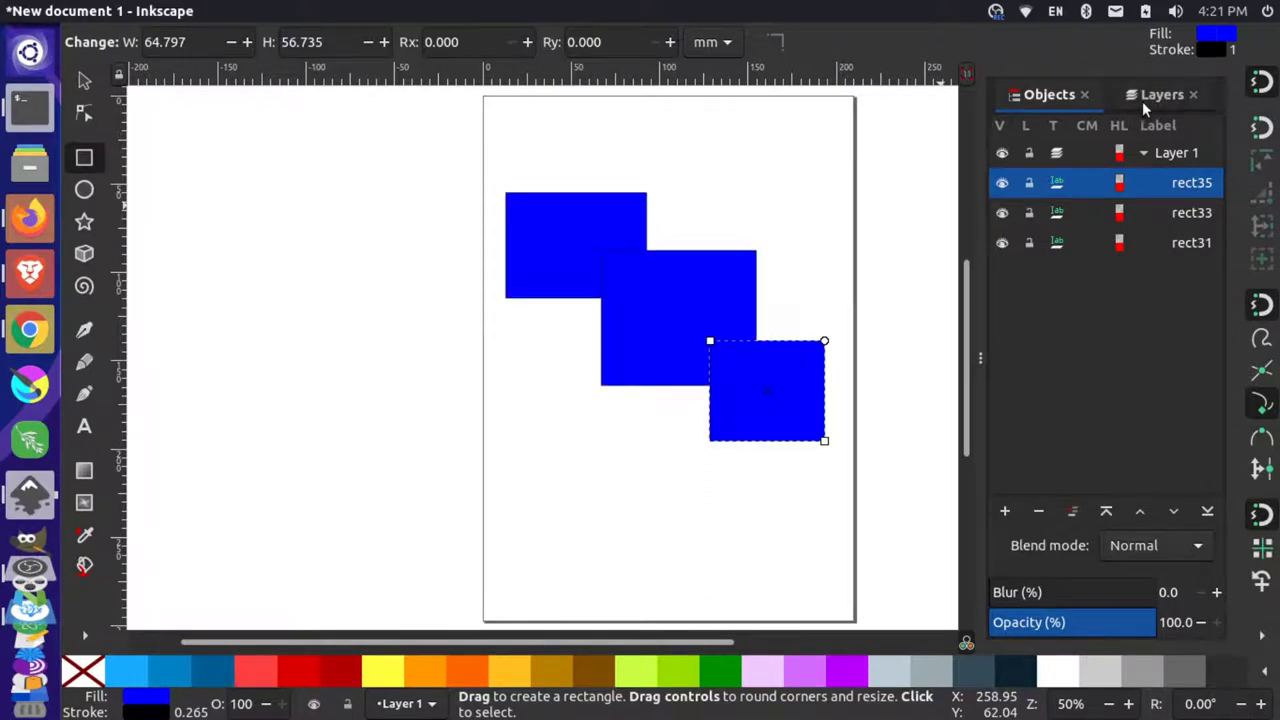
In the Layers panel, toggle Layer 1's visibility, ending with it visible
left_click(1145, 104)
left_click(1001, 128)
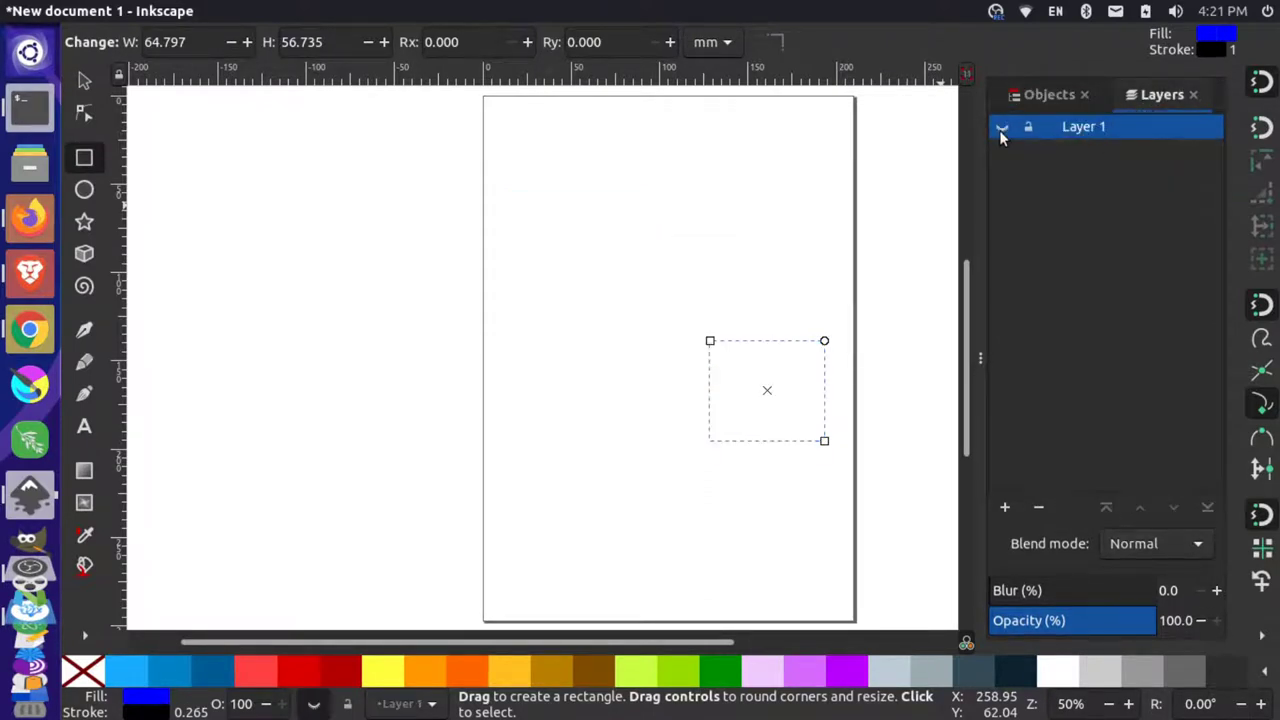
left_click(1001, 128)
left_click(1001, 128)
left_click(1001, 128)
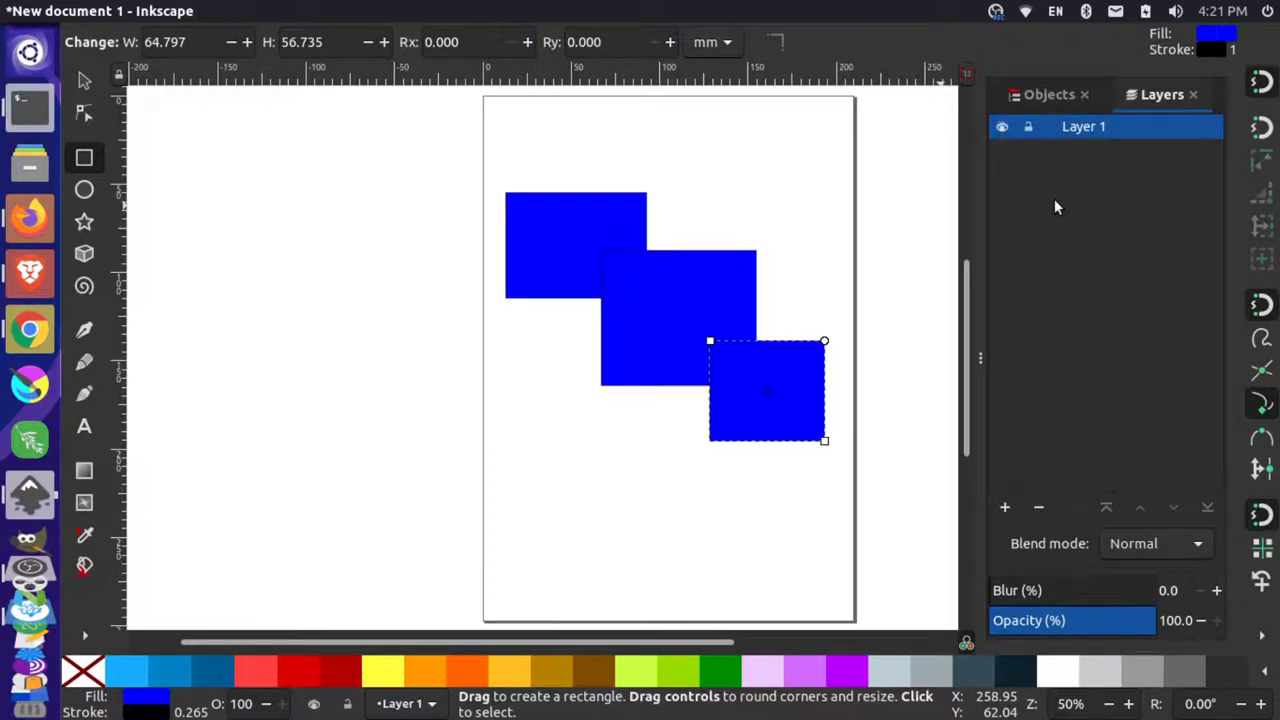
Add Layer 2 above Layer 1 and draw rectangles filled dark red, orange and purple
left_click(1005, 507)
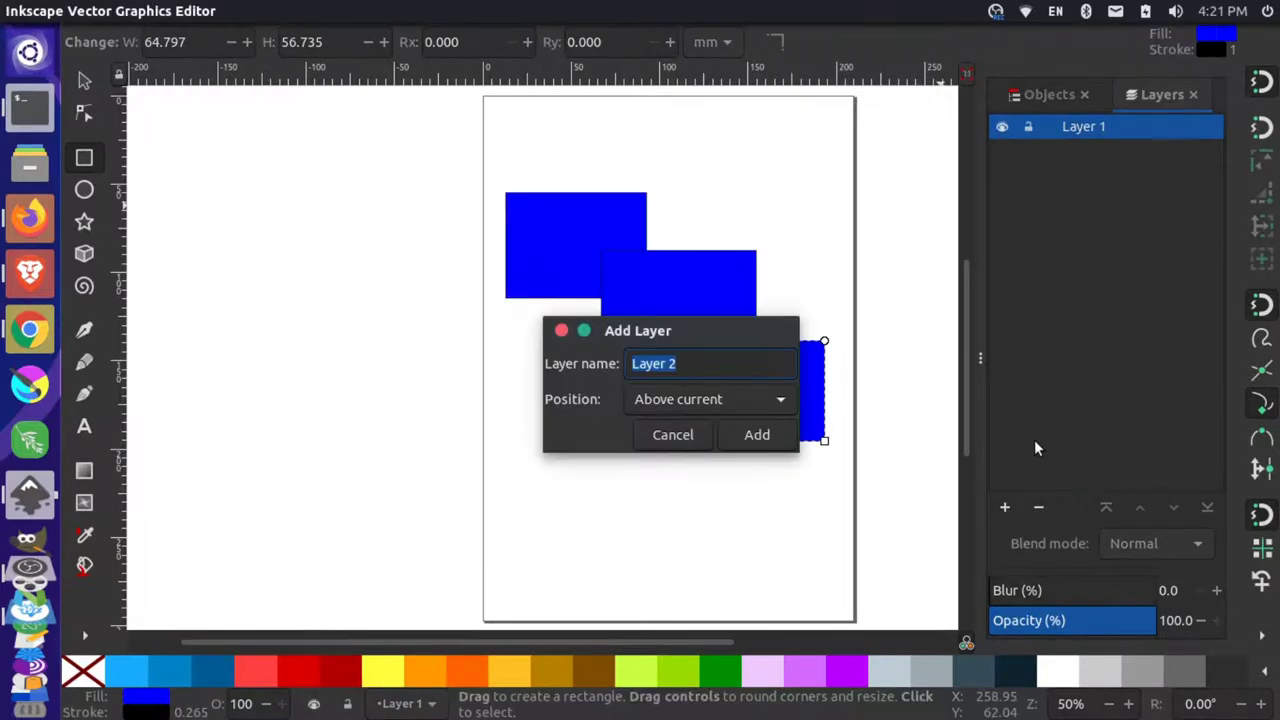
left_click(760, 434)
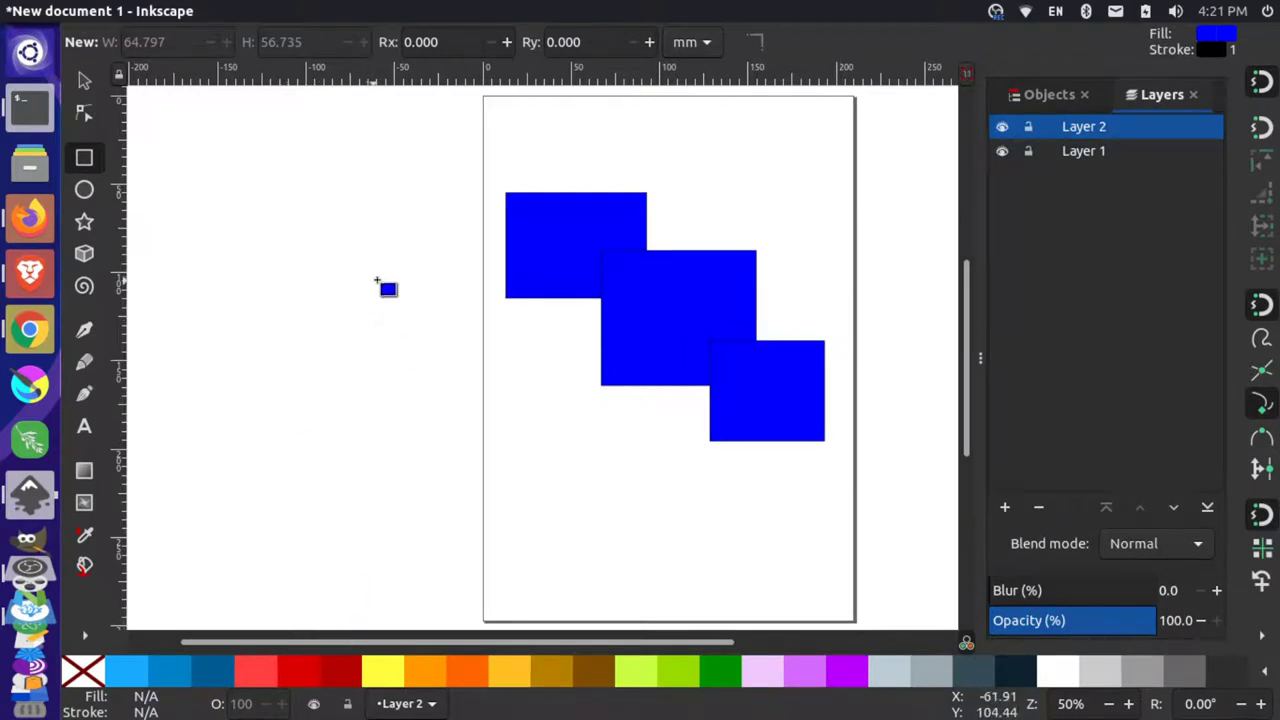
left_click_drag(372, 280, 554, 388)
left_click(340, 672)
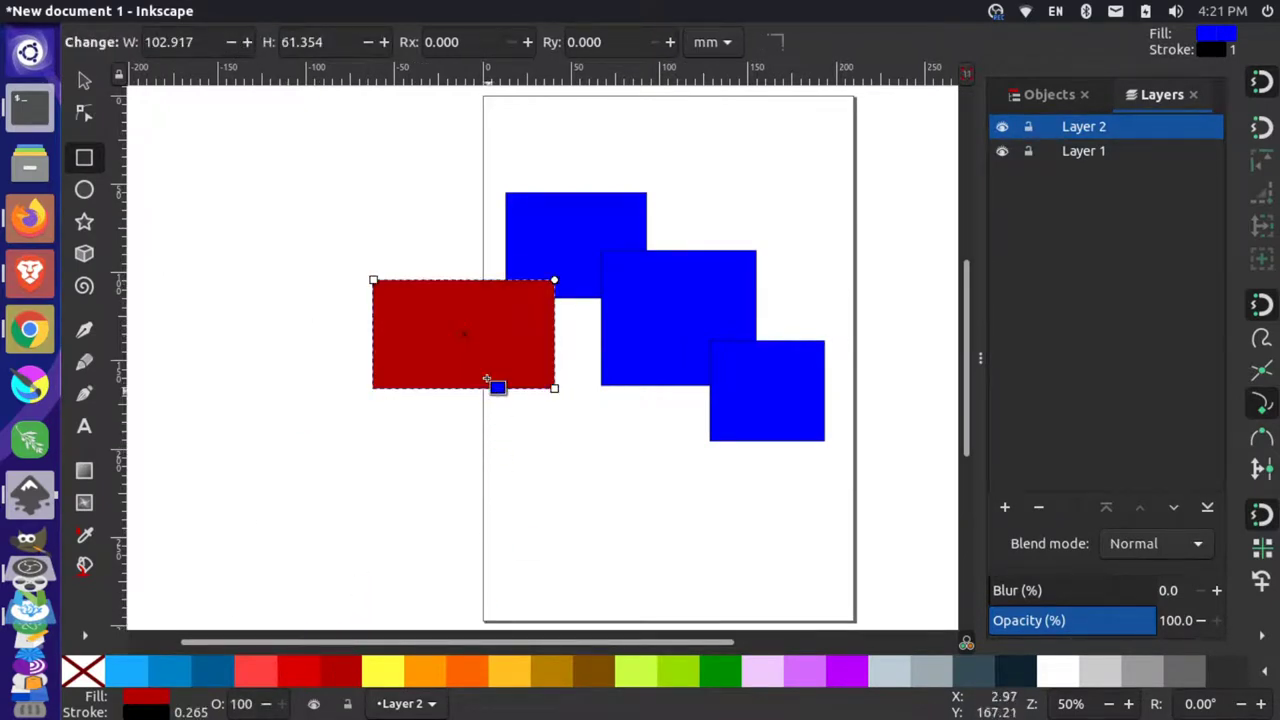
mouse_move(485, 350)
left_mouse_down()
mouse_move(572, 458)
mouse_move(784, 577)
left_mouse_up()
left_click(454, 673)
left_click(847, 672)
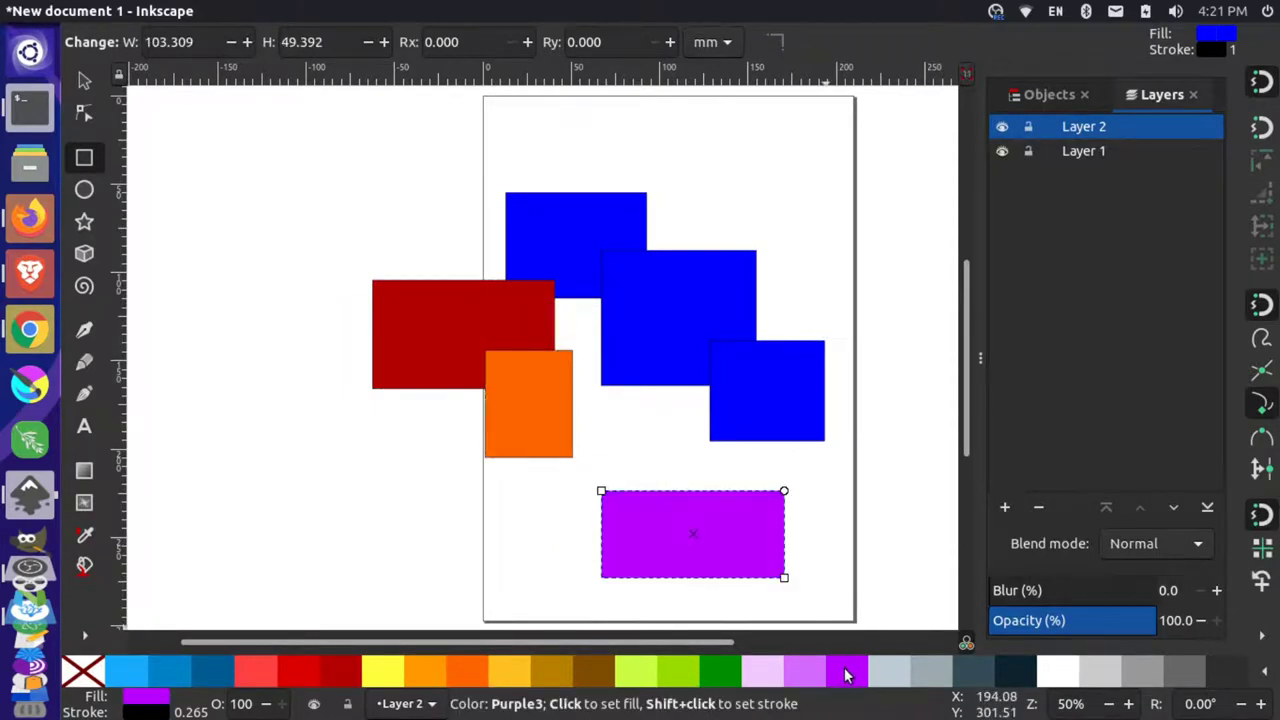
Hide and re-show Layer 2's shapes, then toggle Layer 1's visibility
left_click(1002, 128)
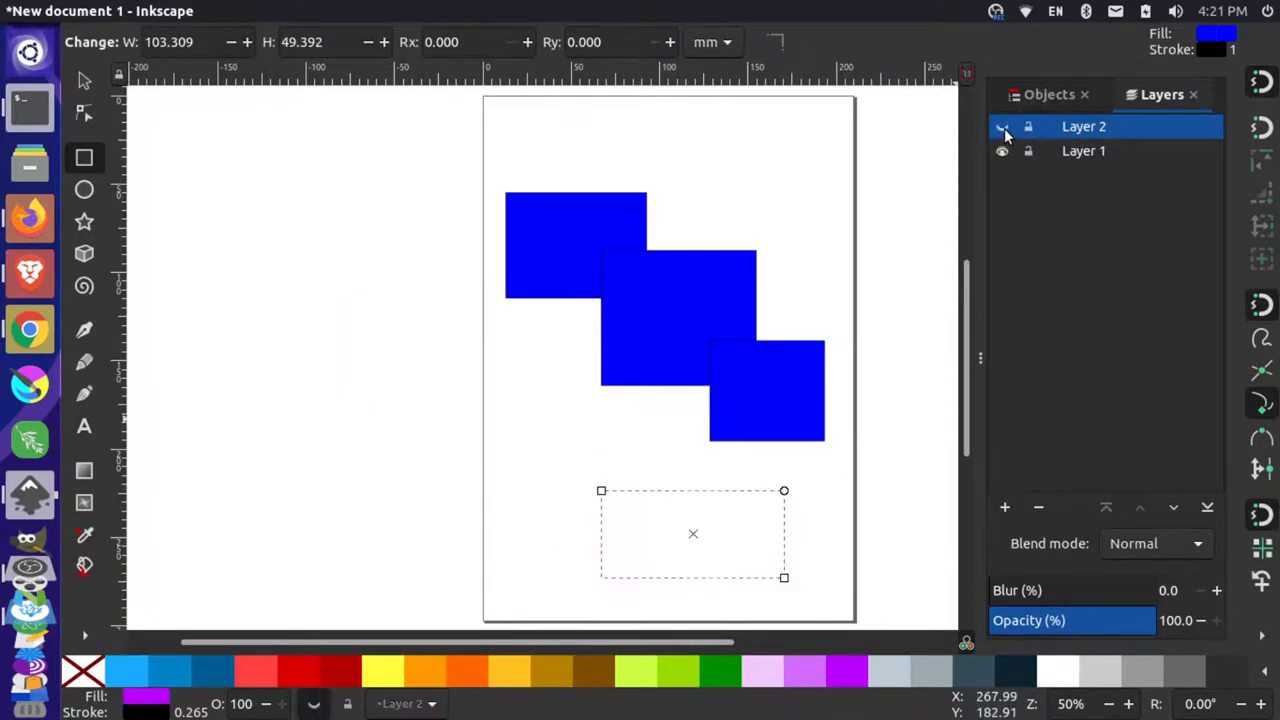
left_click(1002, 128)
left_click(998, 154)
left_click(998, 154)
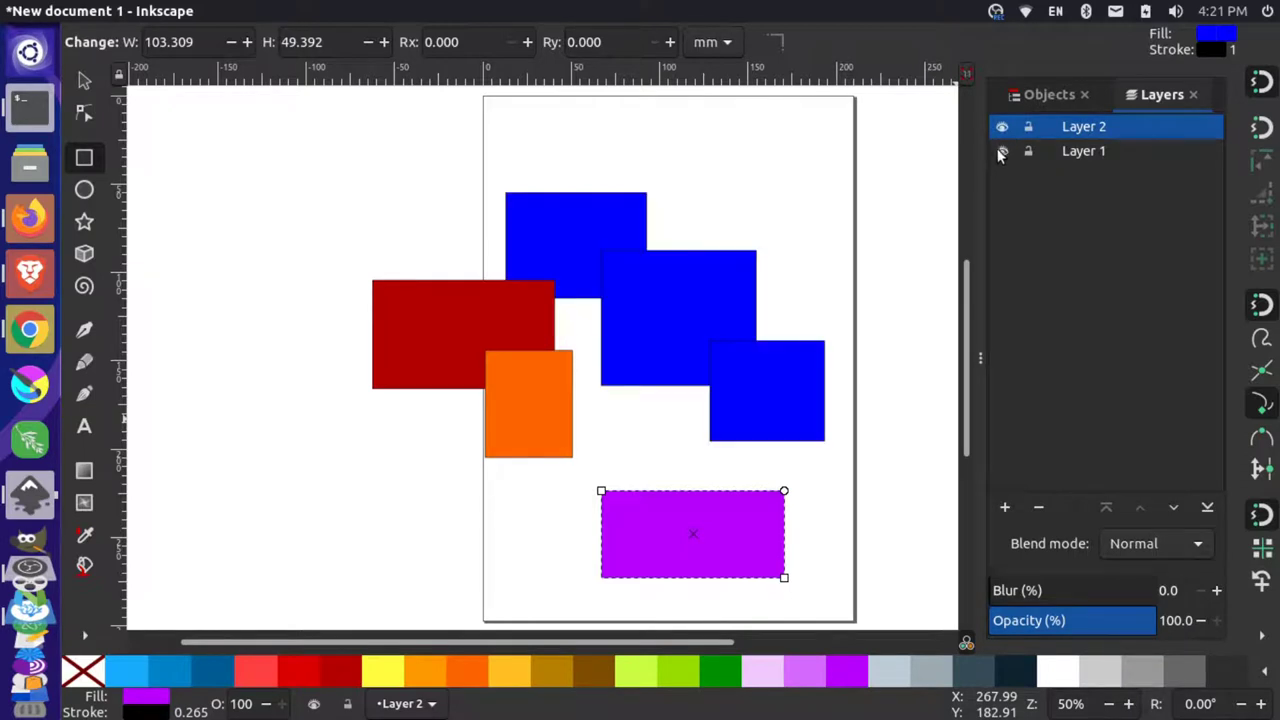
Make Layer 1 current from the status-bar layer dropdown and toggle its visibility off and on
left_click(432, 706)
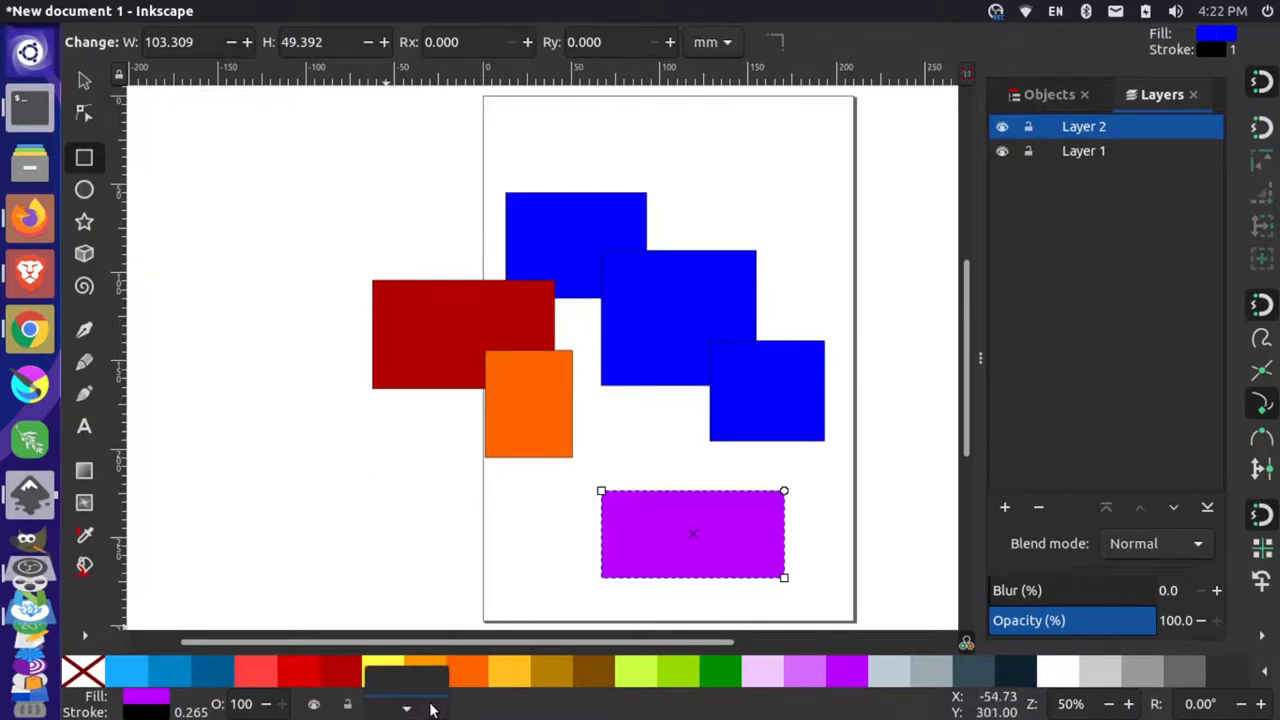
left_click(428, 706)
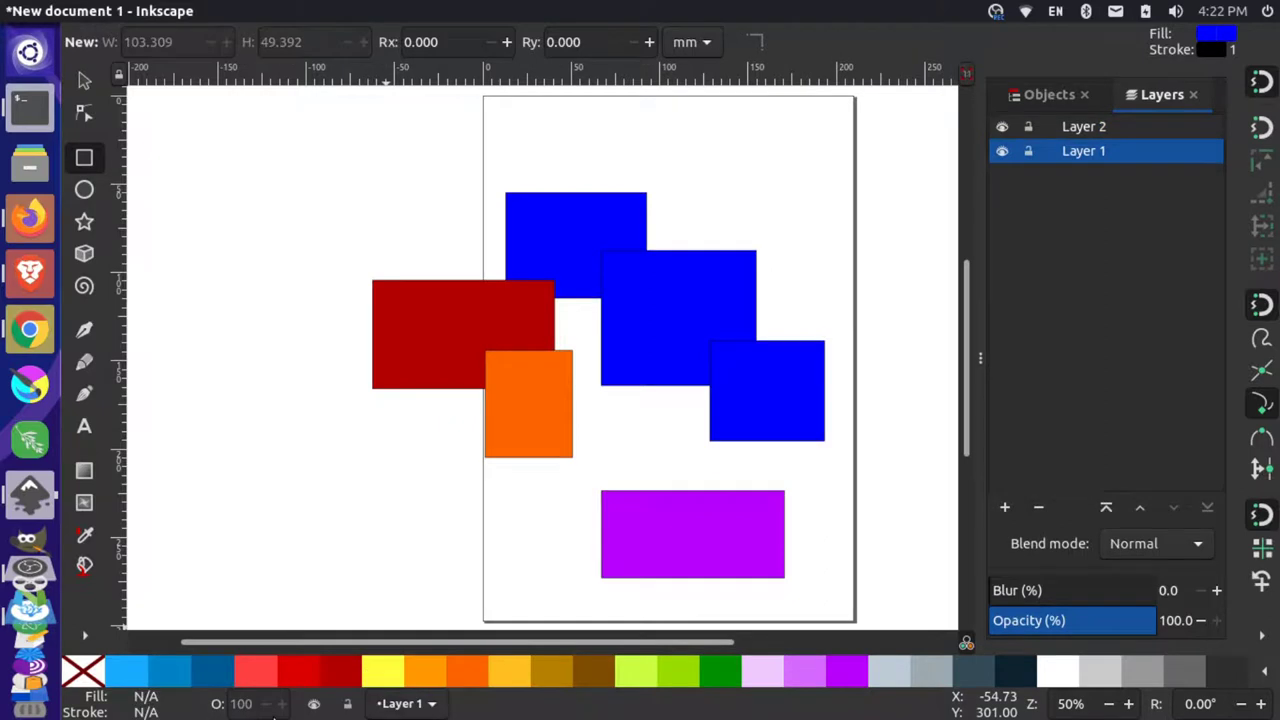
left_click(314, 704)
left_click(314, 704)
Make Layer 2 current, toggle its visibility off and on, and hide the dock with F12
left_click(402, 704)
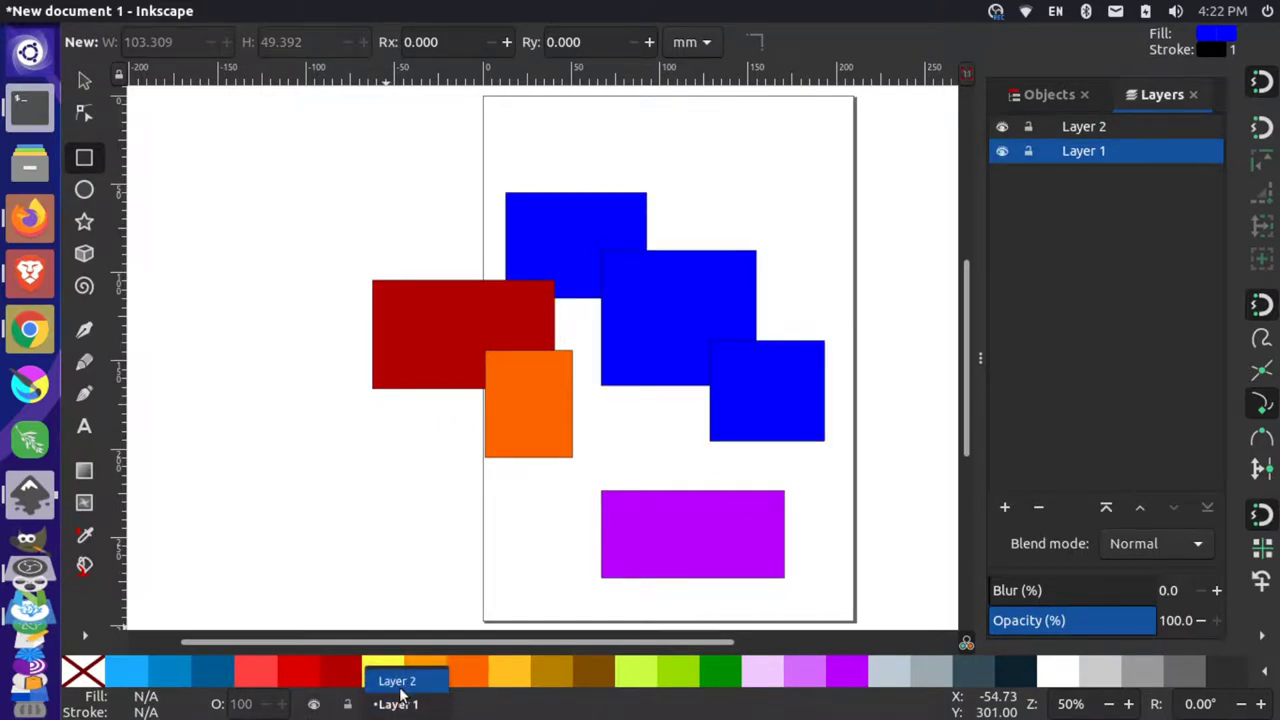
left_click(402, 680)
left_click(314, 704)
left_click(314, 704)
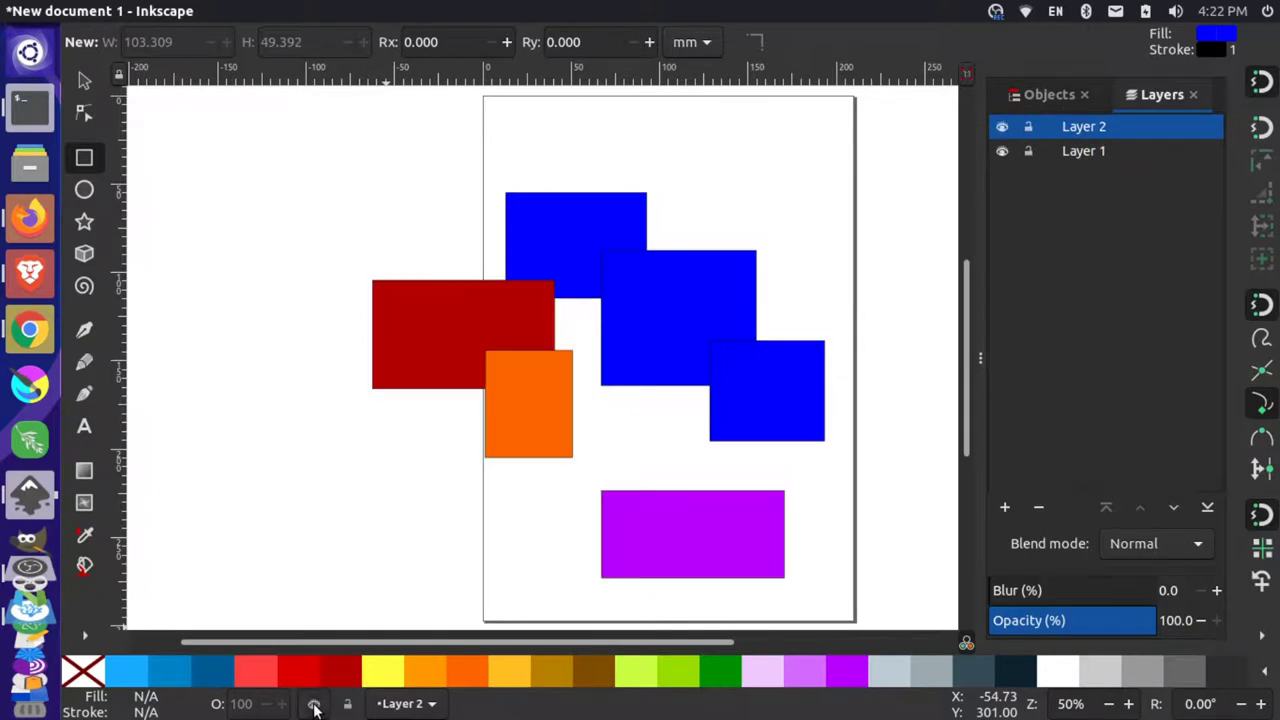
key("F12")
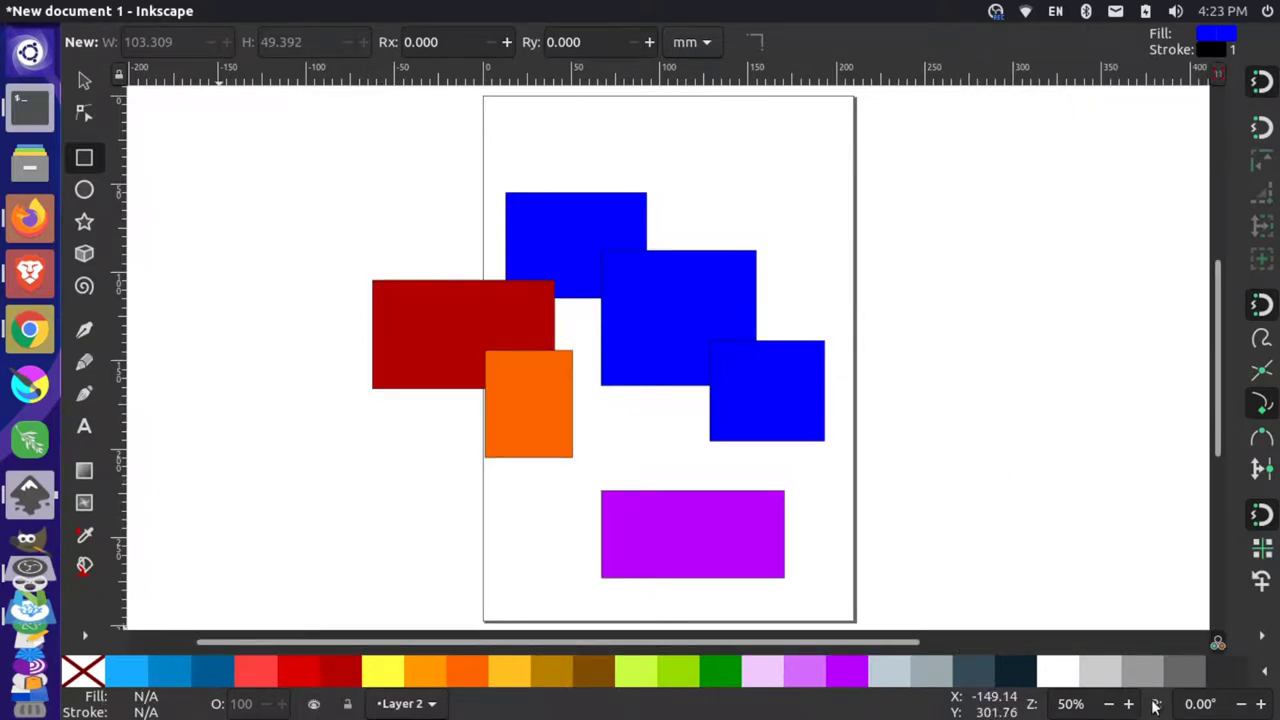
Preview the Bootstrap 5, Blues, Android icons, GNOME HIG Colors and Gold swatch palettes
left_click(1268, 674)
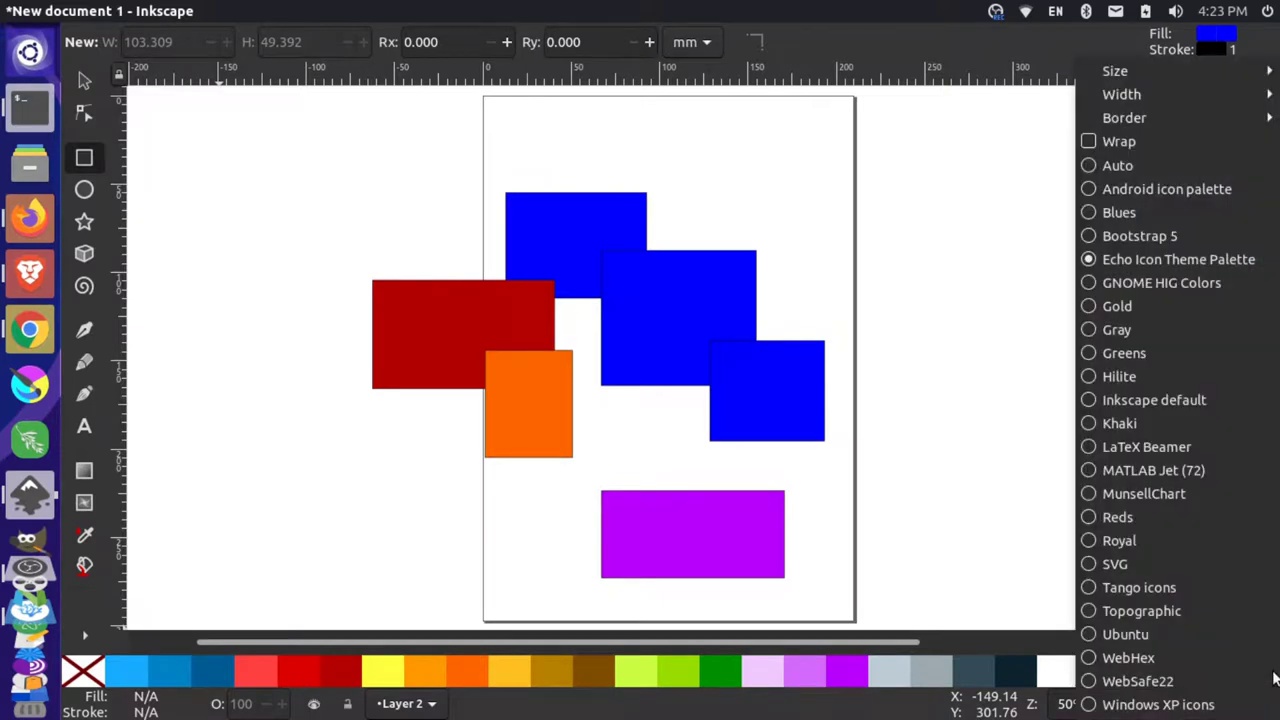
left_click(1136, 236)
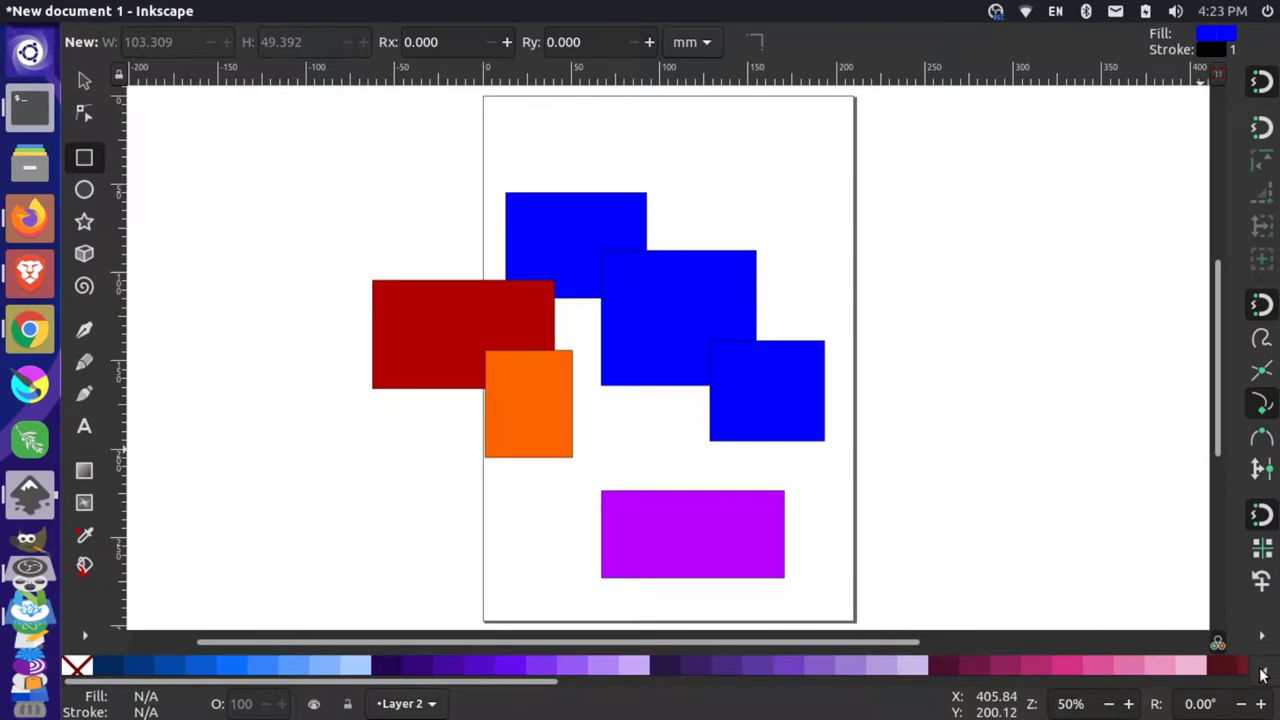
left_click(1262, 674)
left_click(1122, 212)
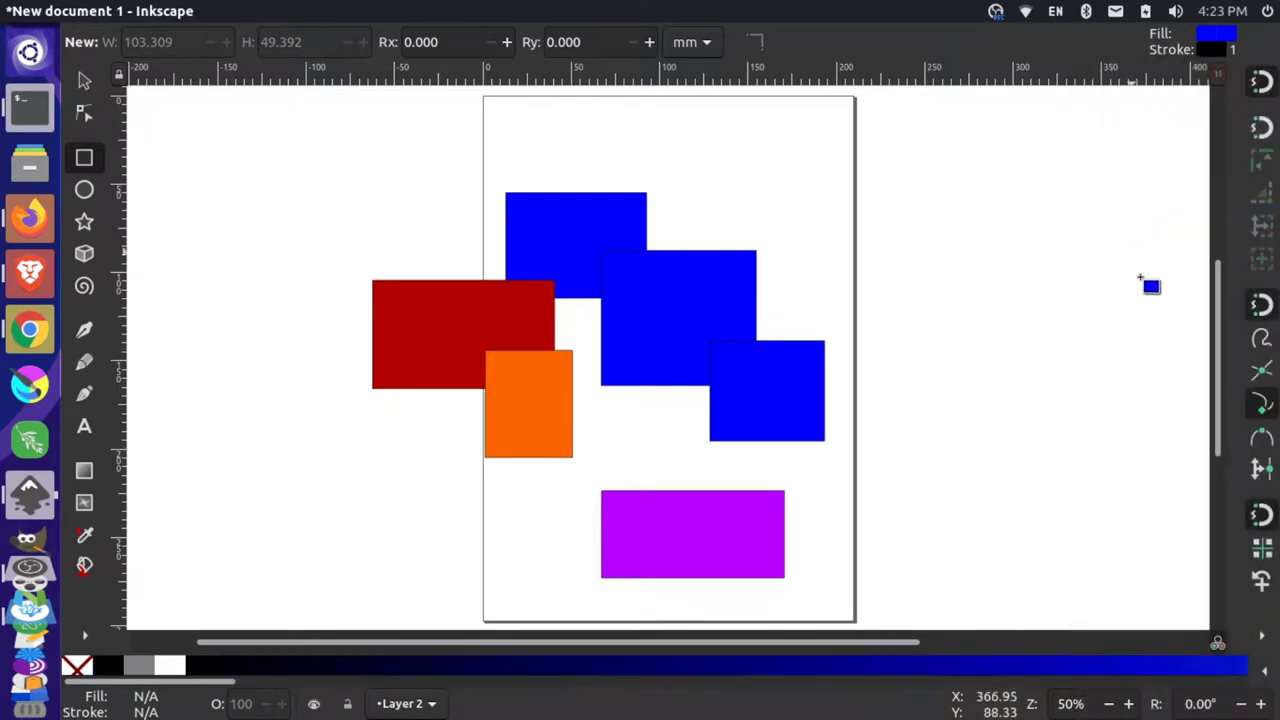
left_click(1265, 678)
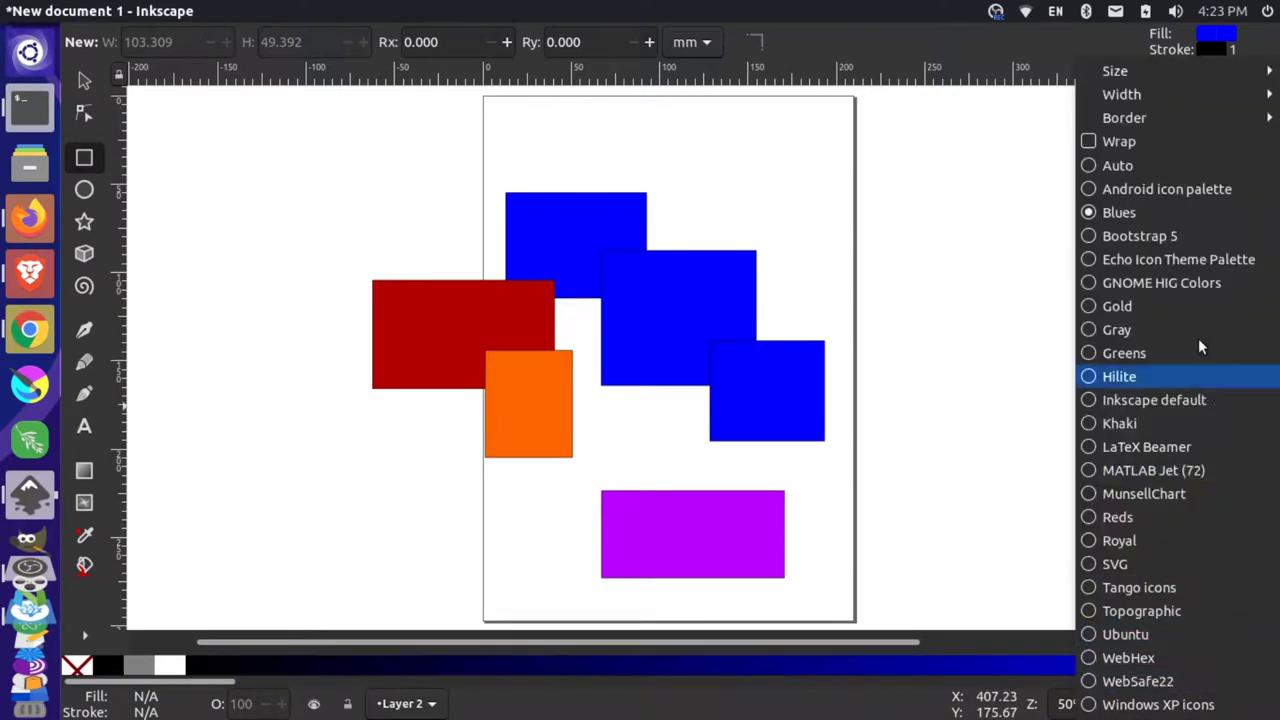
left_click(1148, 191)
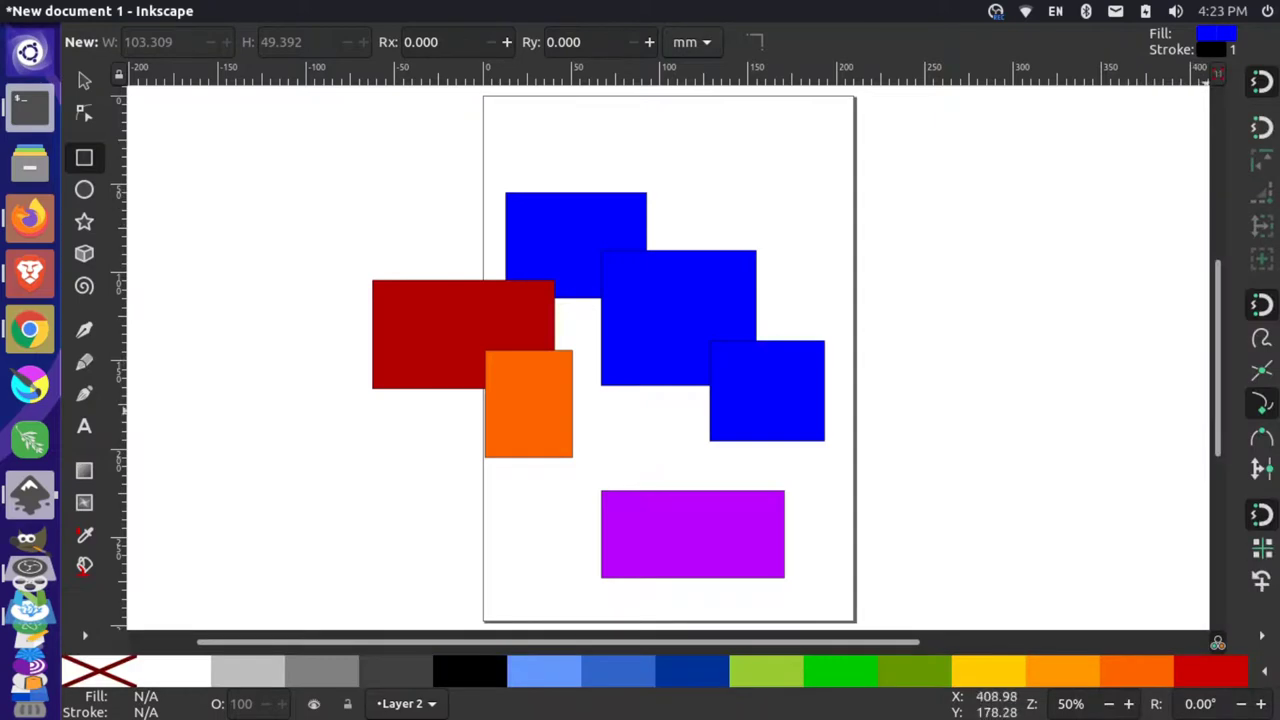
left_click(1268, 678)
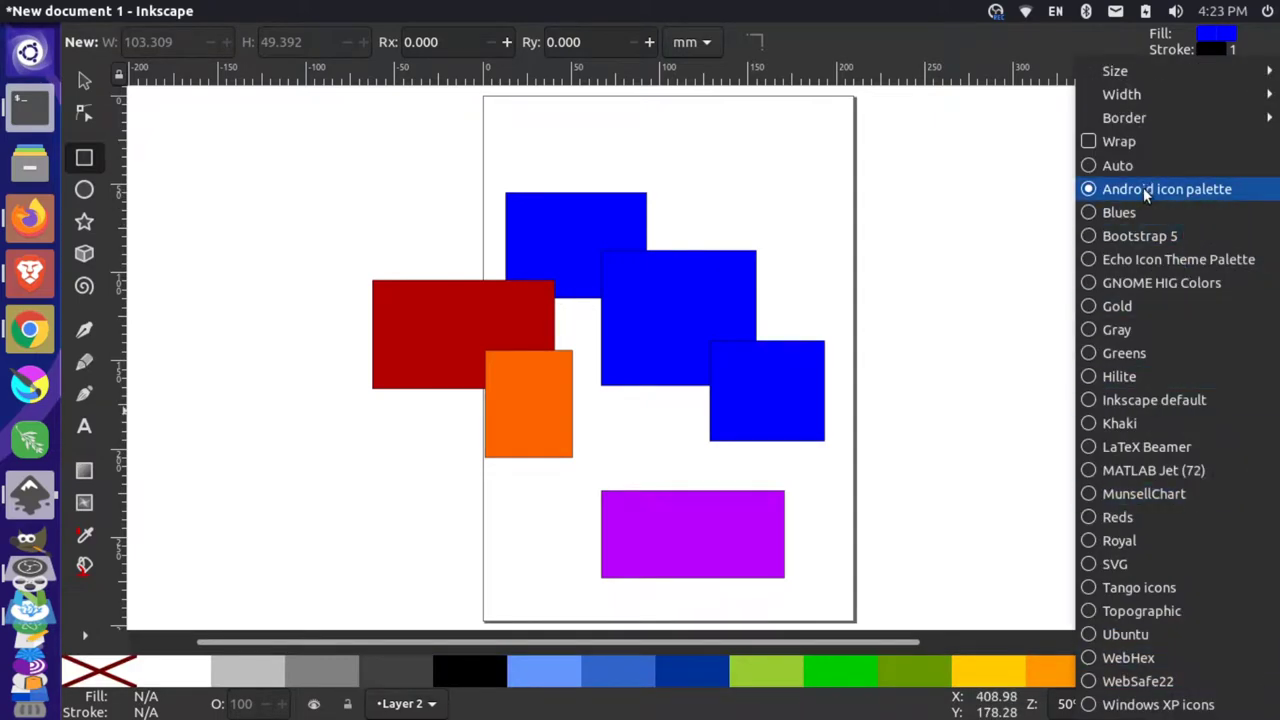
left_click(1137, 284)
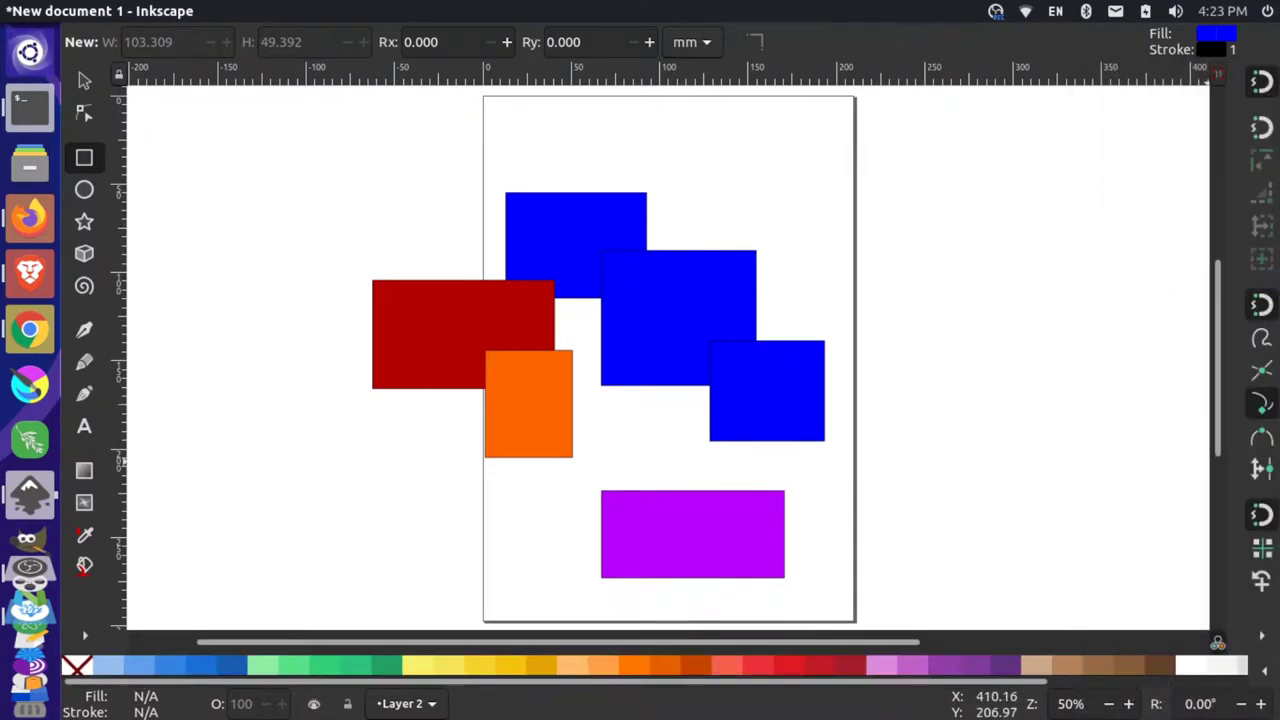
left_click(1268, 678)
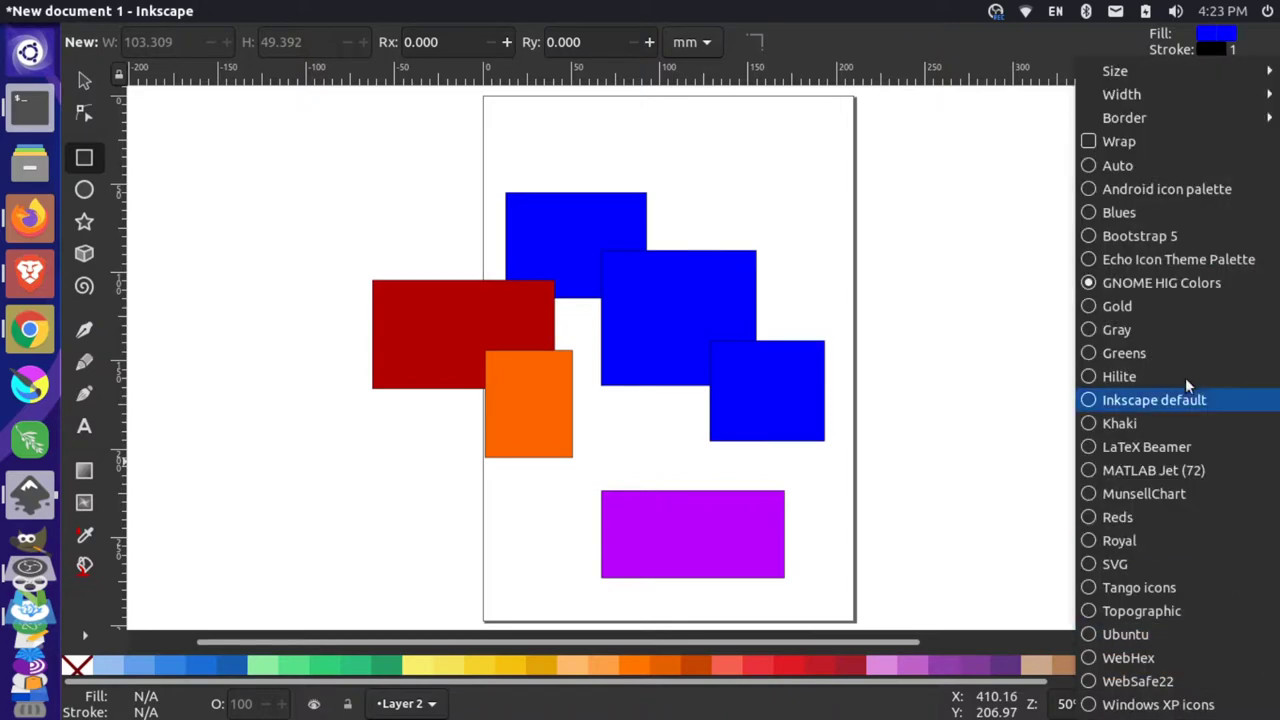
left_click(1129, 308)
Preview Inkscape default, Hilite, MATLAB Jet (72) and Tango icons, then settle on Echo Icon Theme Palette
left_click(1268, 678)
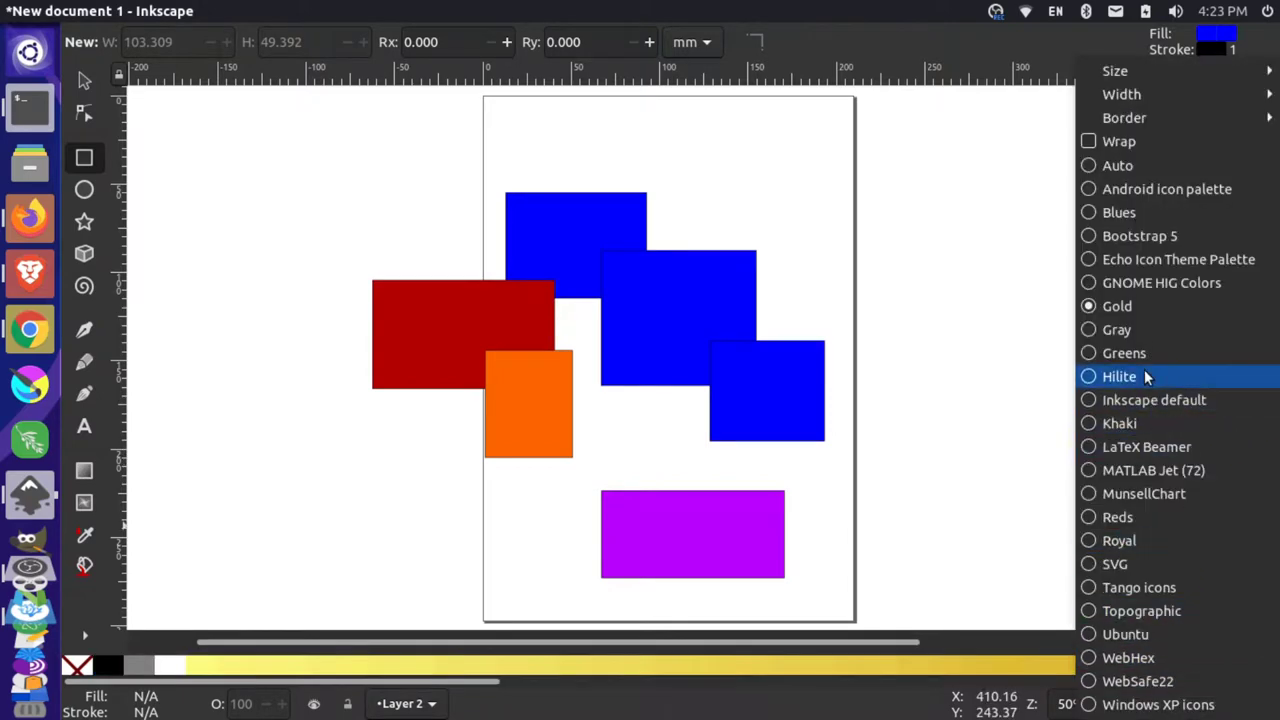
left_click(1143, 401)
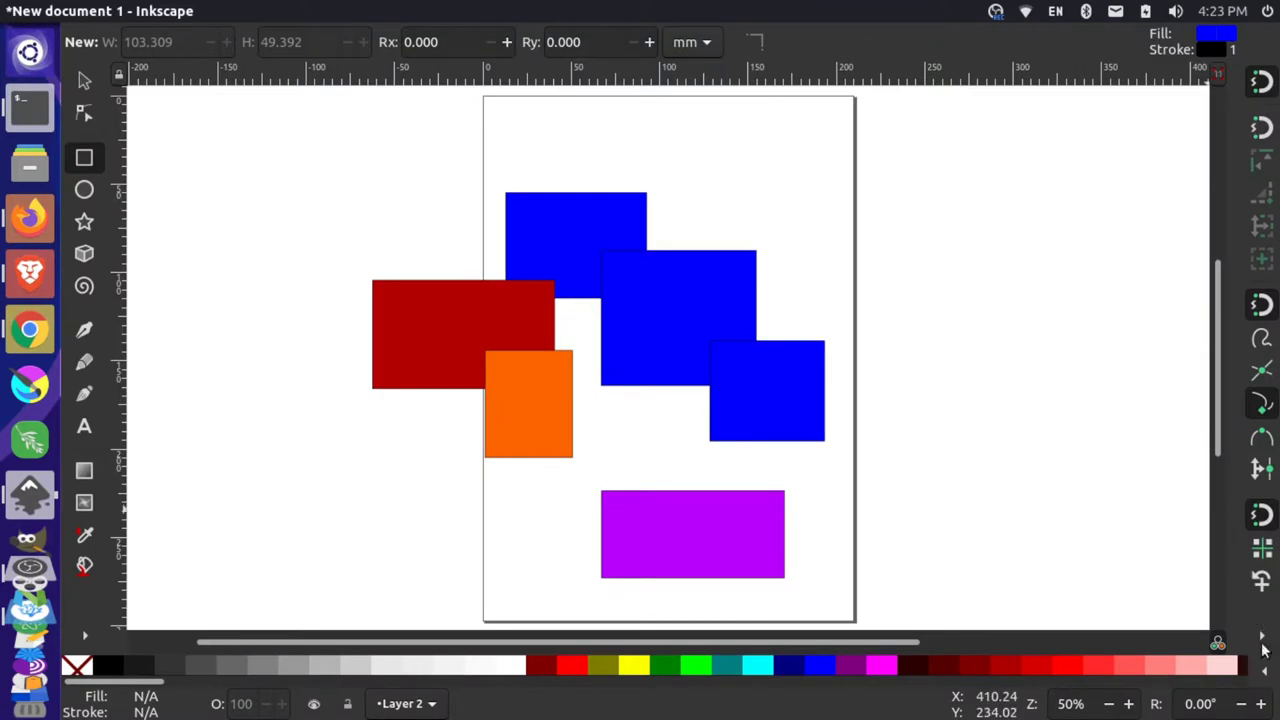
left_click(1265, 678)
left_click(1171, 372)
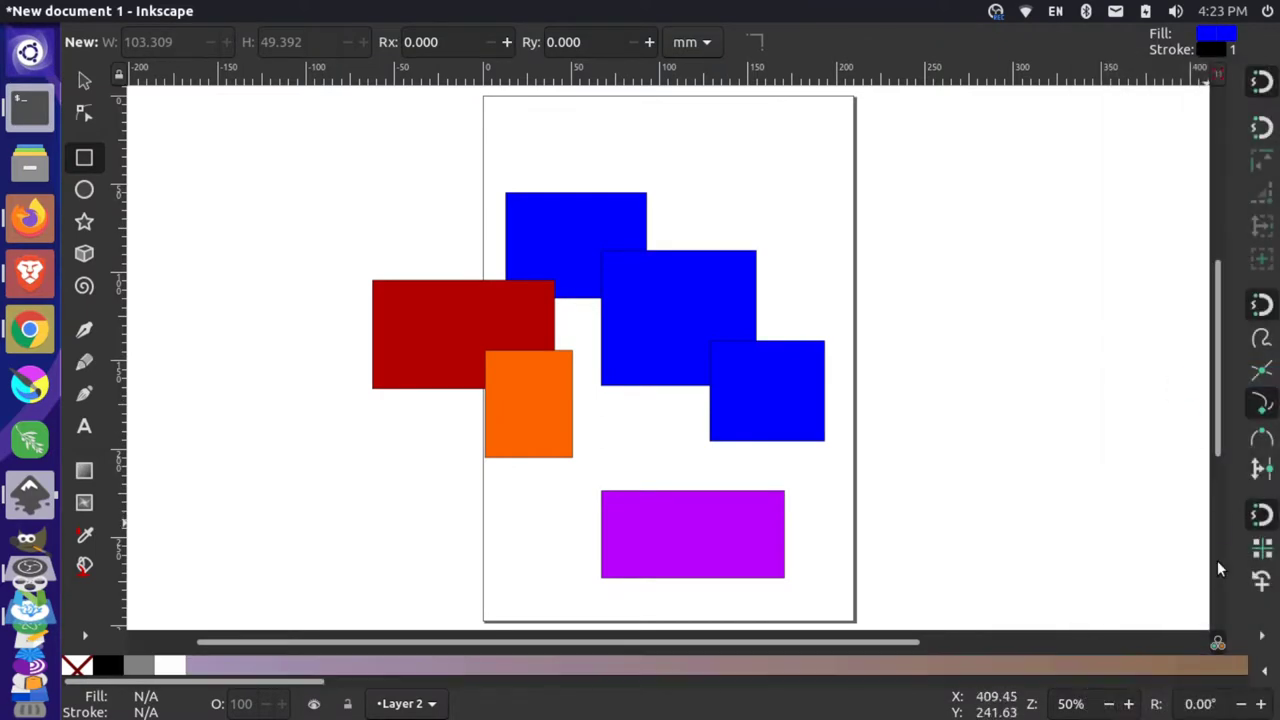
left_click(1263, 675)
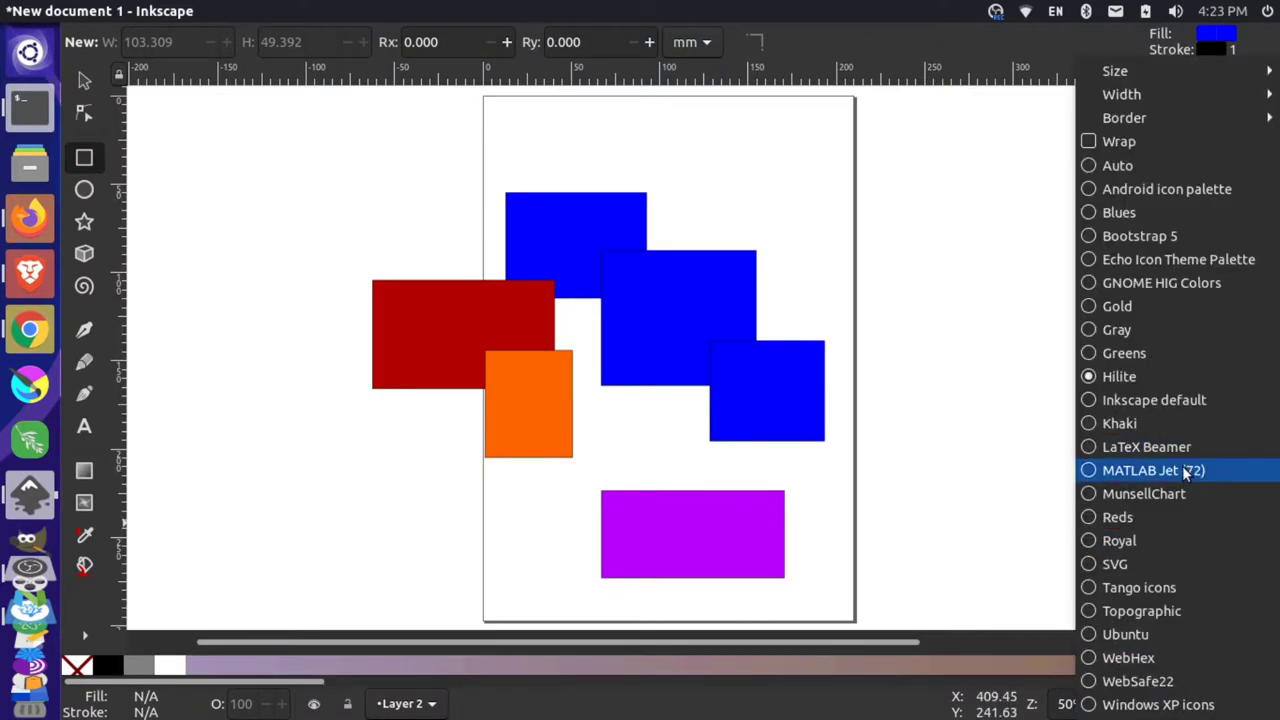
left_click(1185, 468)
left_click(1263, 675)
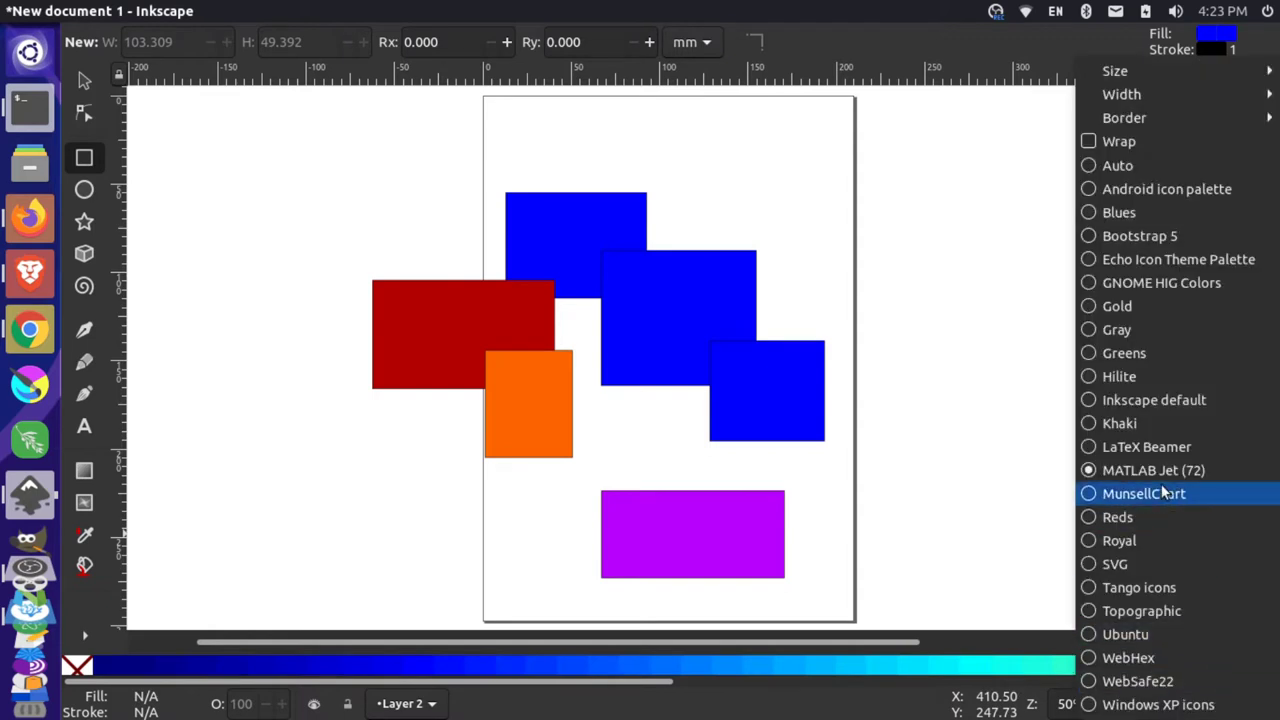
left_click(1137, 587)
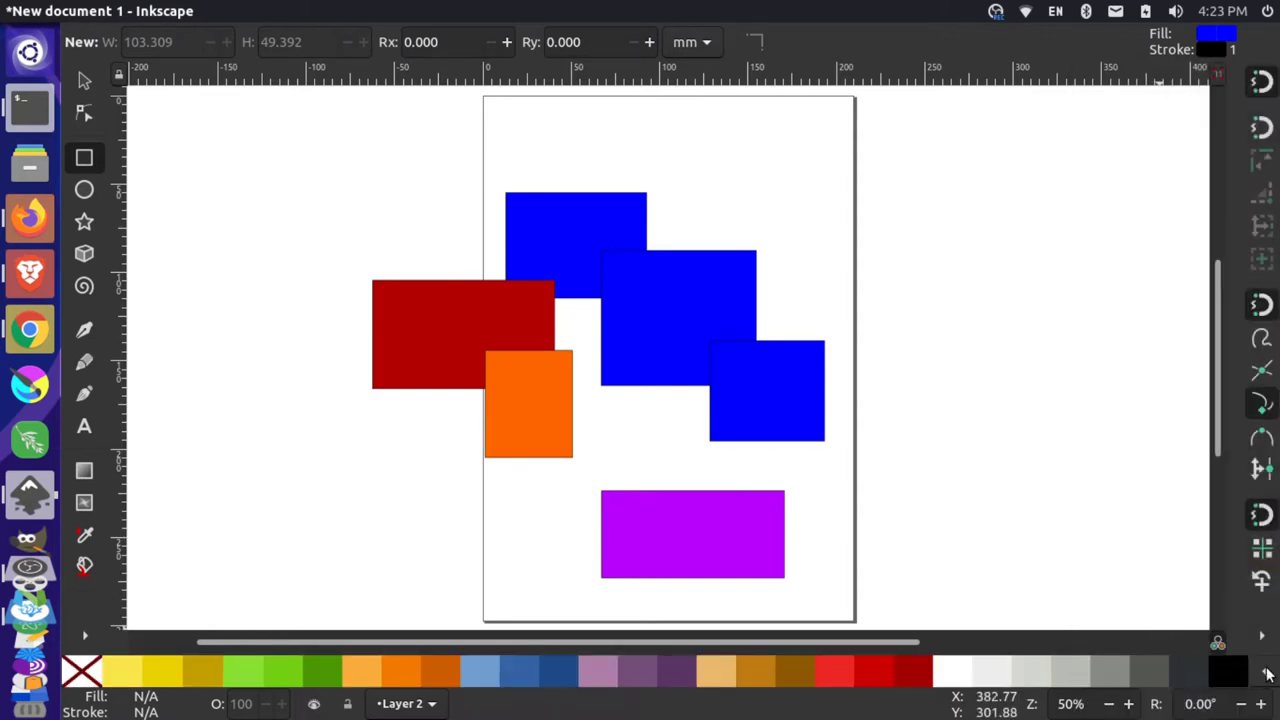
left_click(1265, 675)
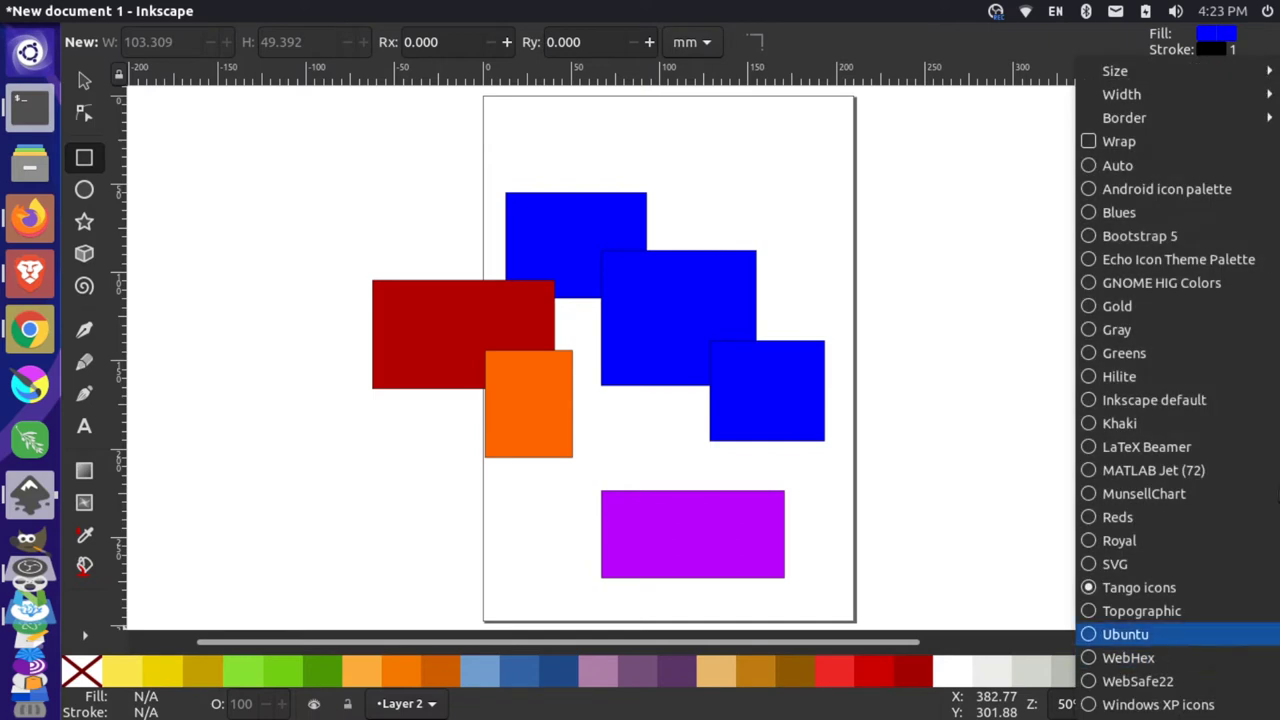
left_click(1188, 261)
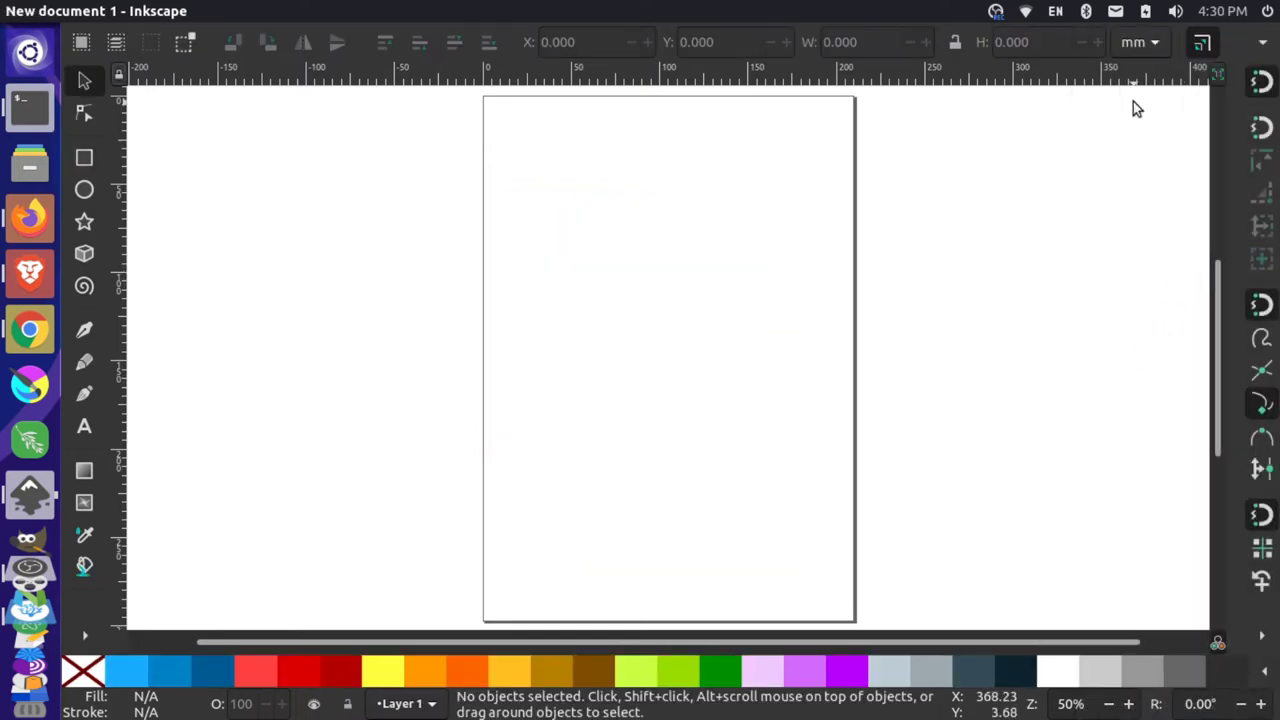